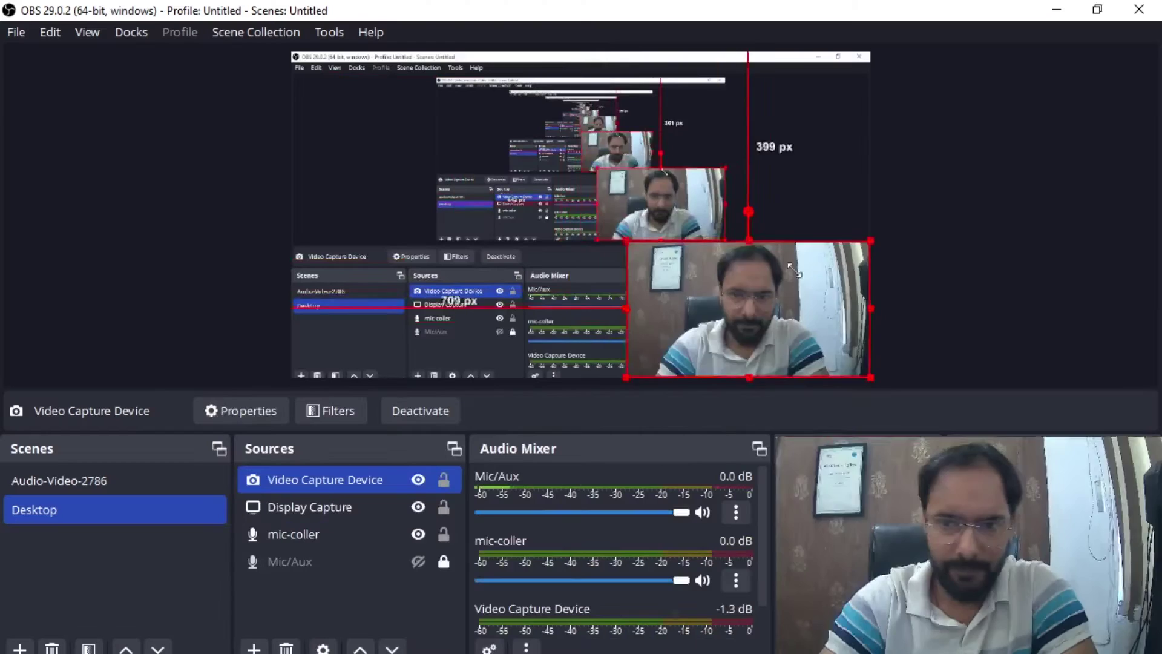
Resize the Video Capture Device into a small overlay in the preview's bottom-right corner.
{"action": "left_click_drag", "start_coordinate": [793, 269], "coordinate": [775, 324]}
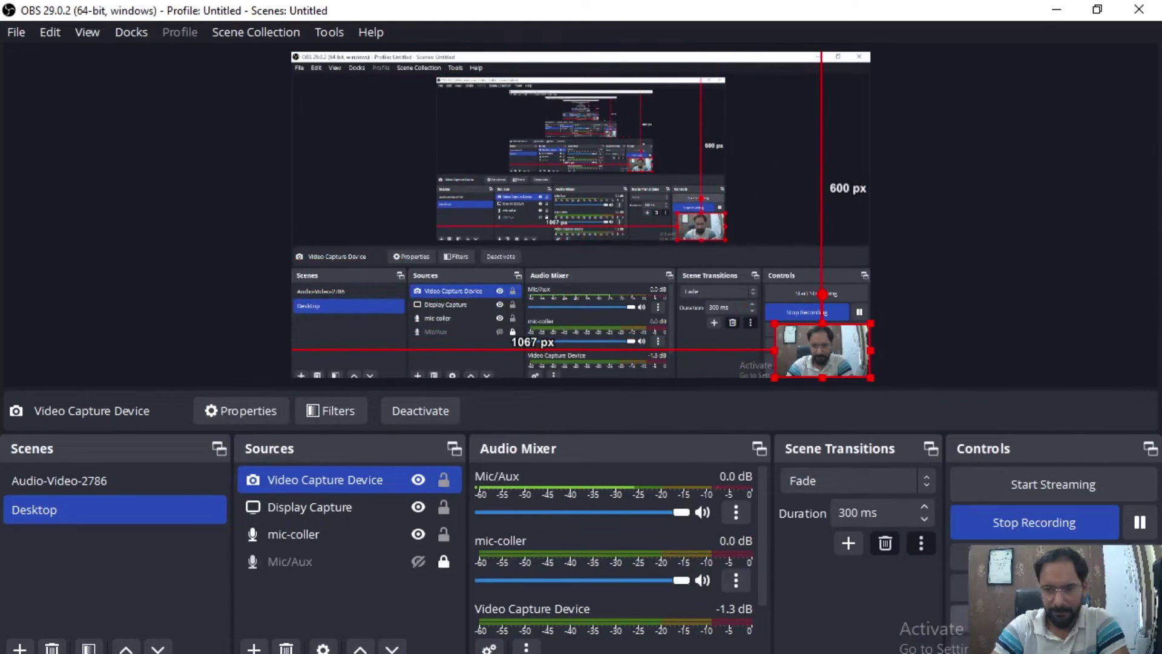
Minimise OBS and bring up the Google Analytics home report for the testing_abc property.
{"action": "left_click", "coordinate": [1056, 9]}
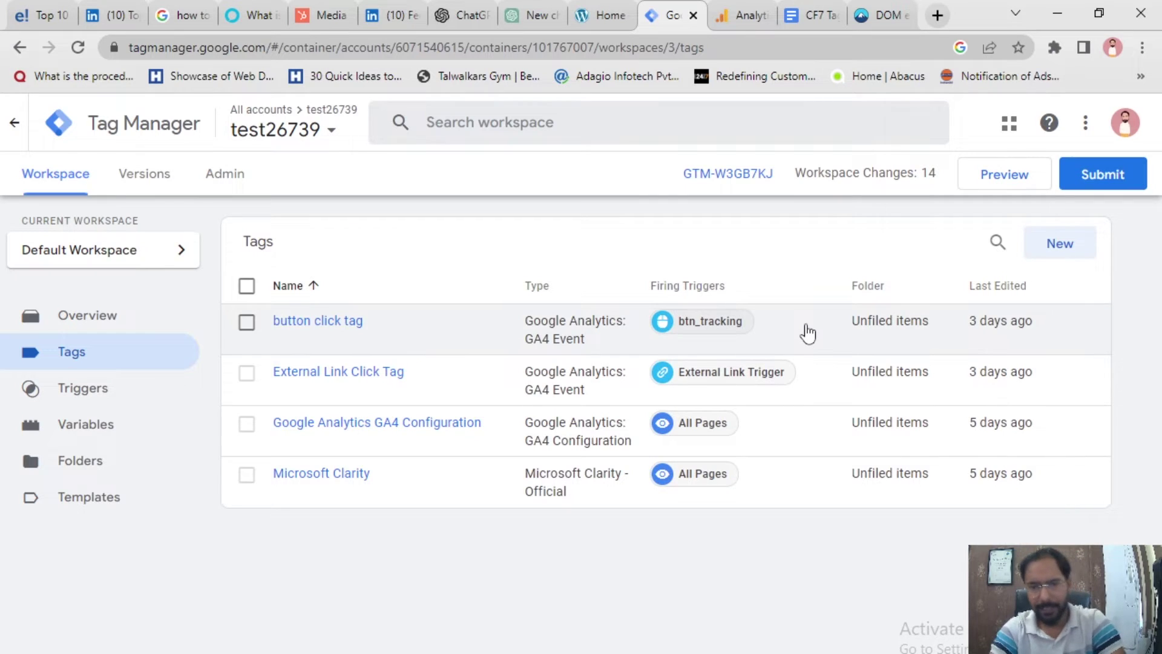
{"action": "left_click", "coordinate": [737, 25]}
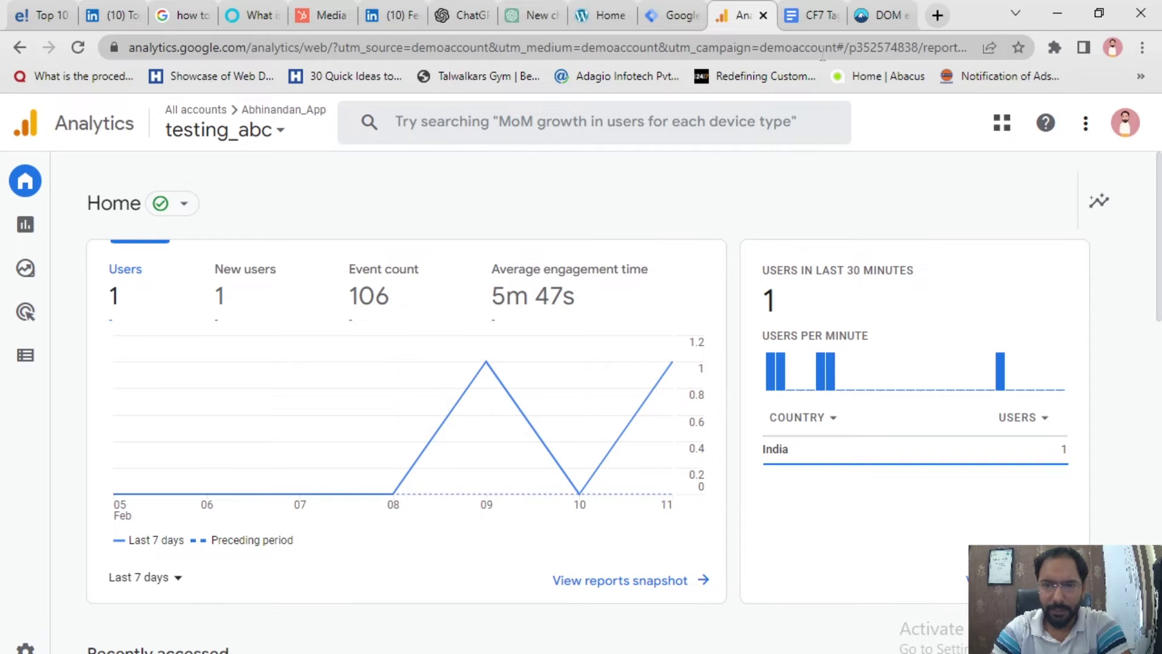
Switch to the WordPress Home page and reload its Contact Form 7 form to start empty.
{"action": "left_click", "coordinate": [602, 16]}
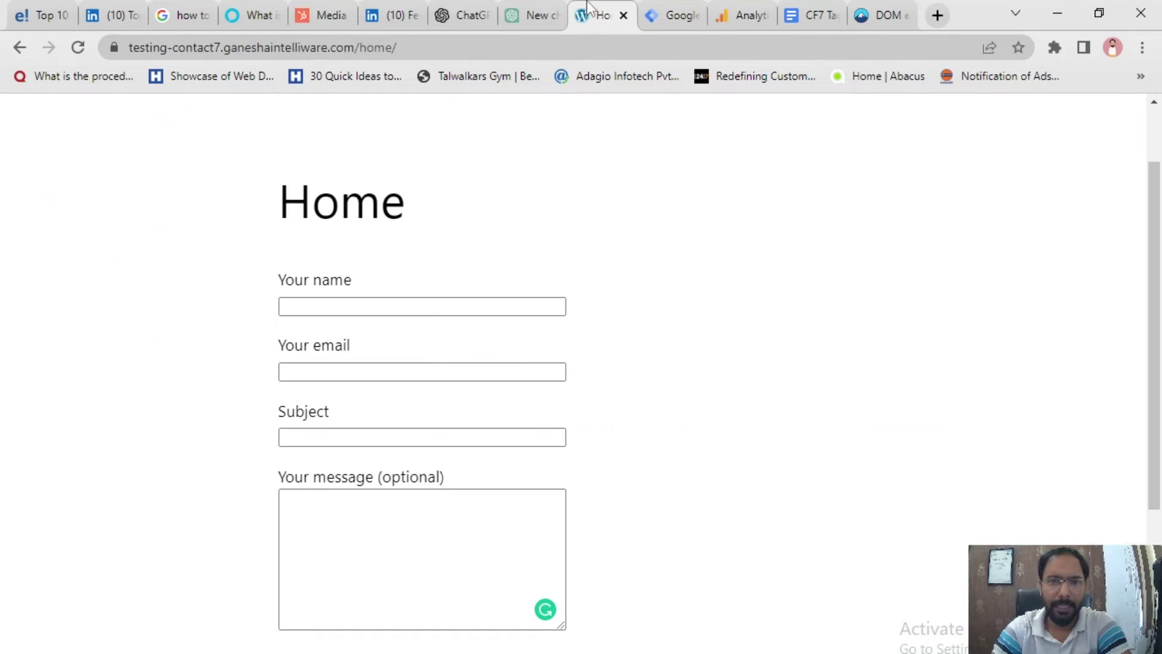
{"action": "scroll", "coordinate": [140, 260], "scroll_direction": "up", "scroll_amount": 2}
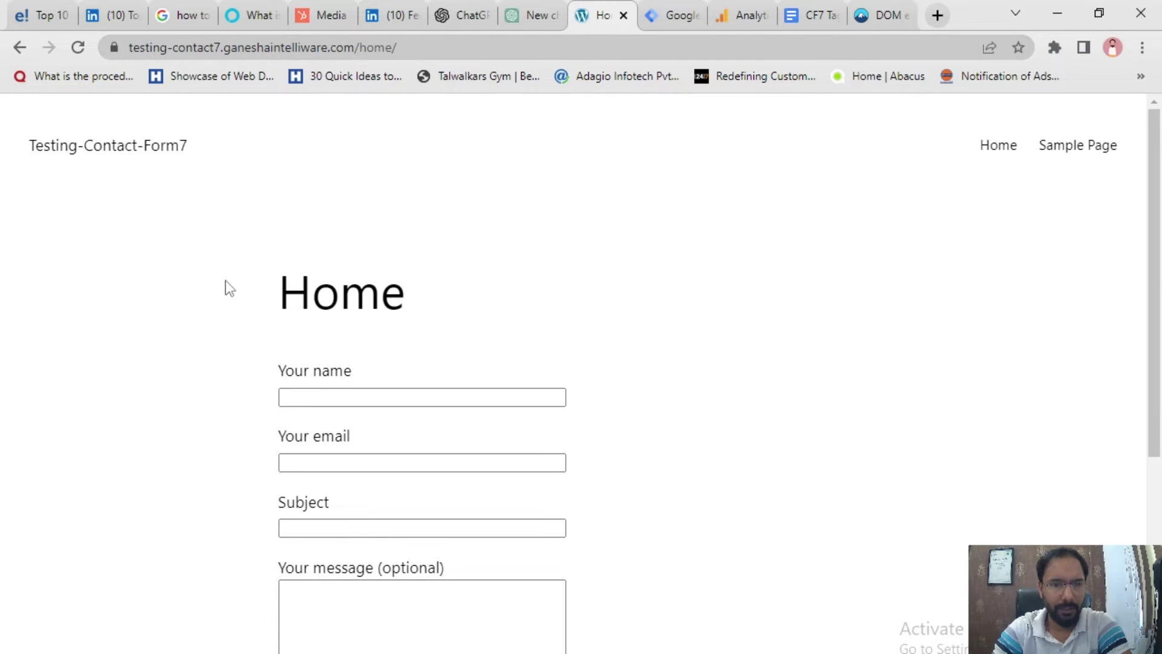
{"action": "scroll", "coordinate": [225, 288], "scroll_direction": "down", "scroll_amount": 5}
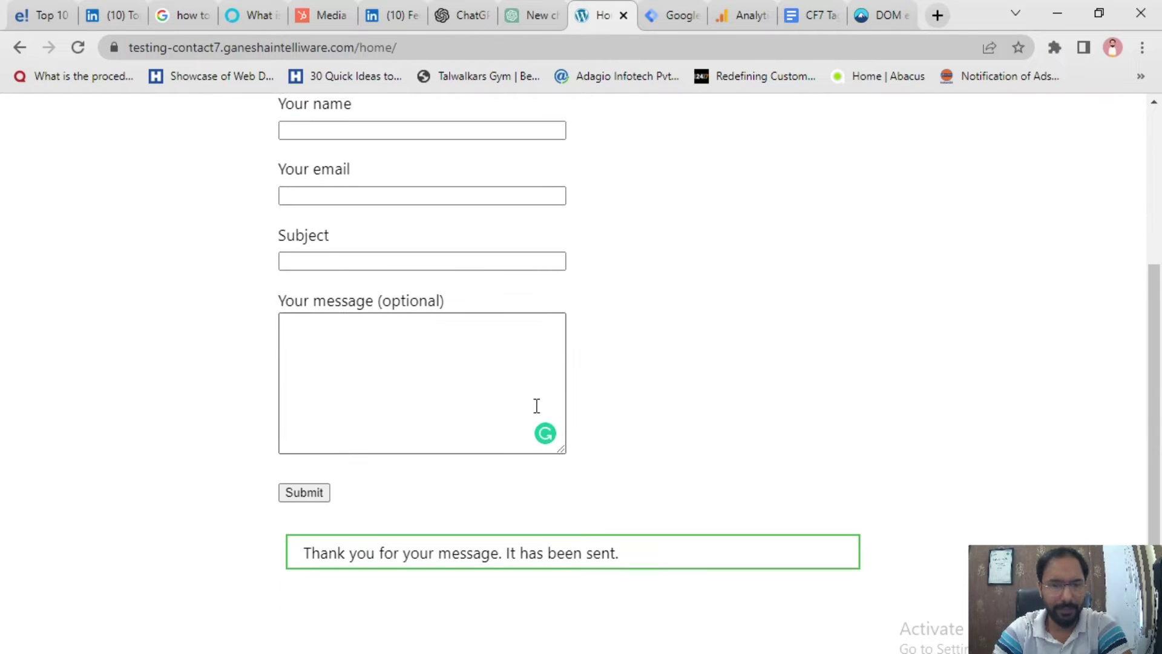
{"action": "scroll", "coordinate": [536, 405], "scroll_direction": "up", "scroll_amount": 3}
{"action": "left_click", "coordinate": [79, 48]}
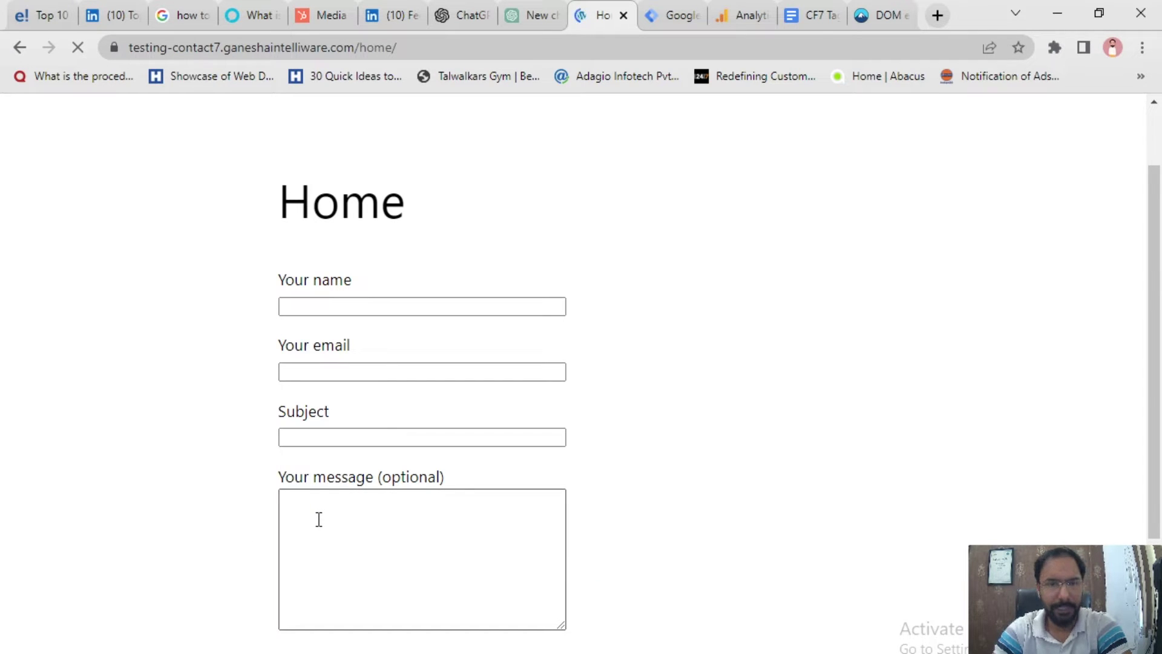
{"action": "scroll", "coordinate": [201, 498], "scroll_direction": "down", "scroll_amount": 3}
{"action": "scroll", "coordinate": [201, 498], "scroll_direction": "up", "scroll_amount": 5}
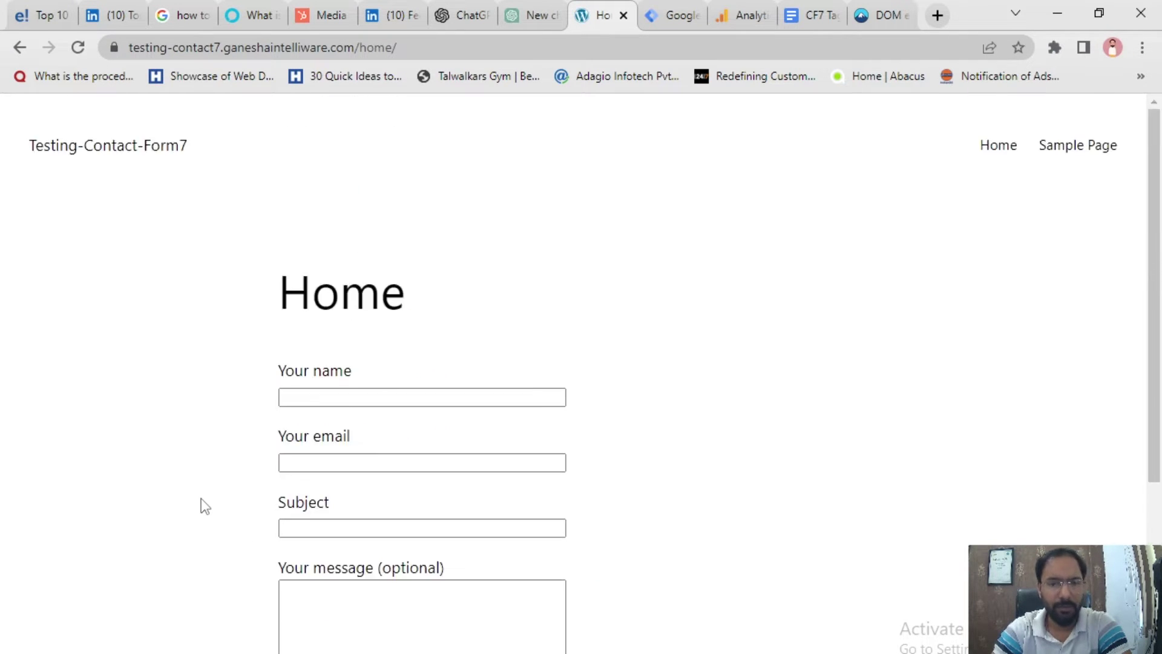
{"action": "scroll", "coordinate": [200, 499], "scroll_direction": "down", "scroll_amount": 2}
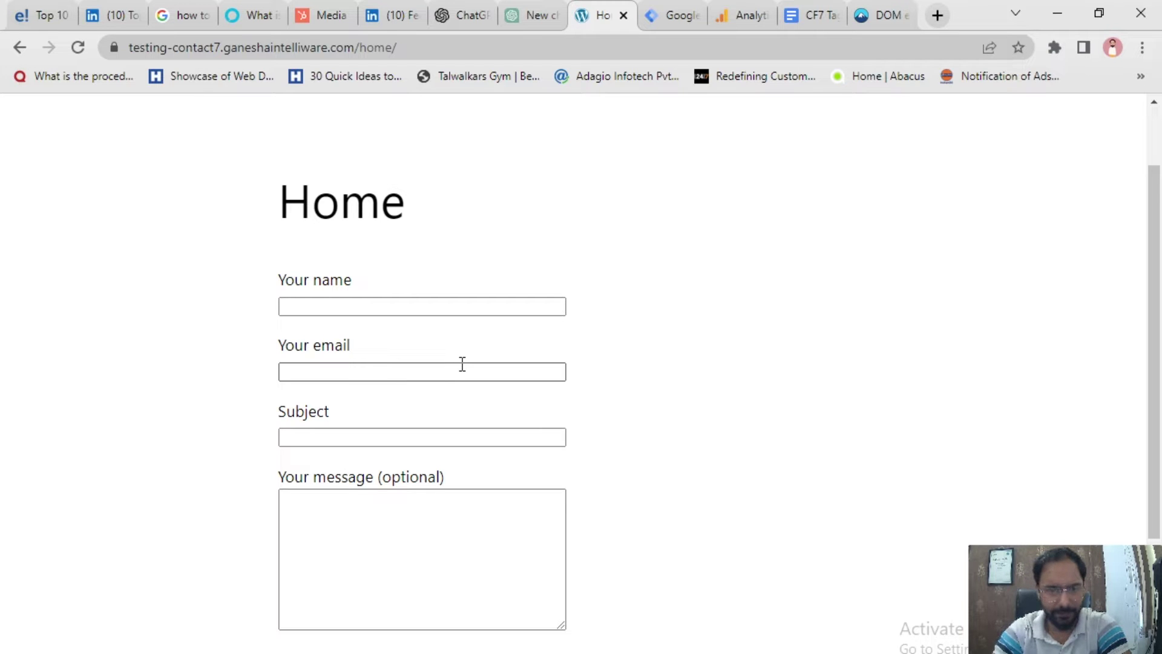
Fill the name, email, subject and message fields with dummy test text.
{"action": "left_click", "coordinate": [488, 307]}
{"action": "type", "text": "h"}
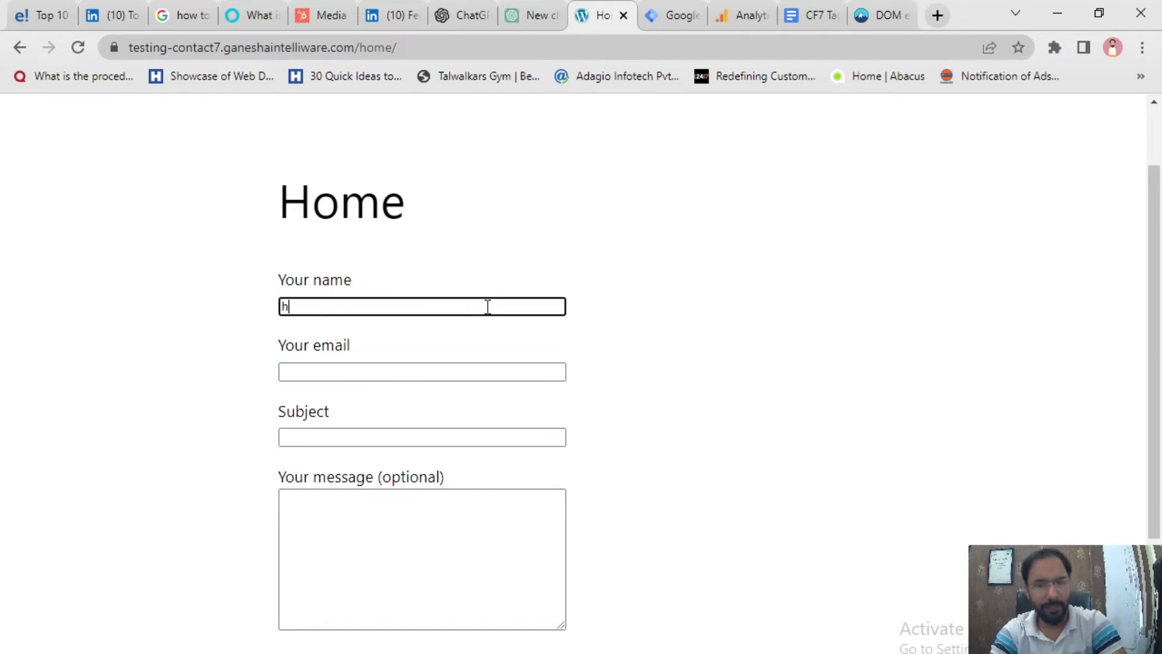
{"action": "type", "text": "jhgj"}
{"action": "left_click", "coordinate": [458, 371]}
{"action": "type", "text": "ghjgj"}
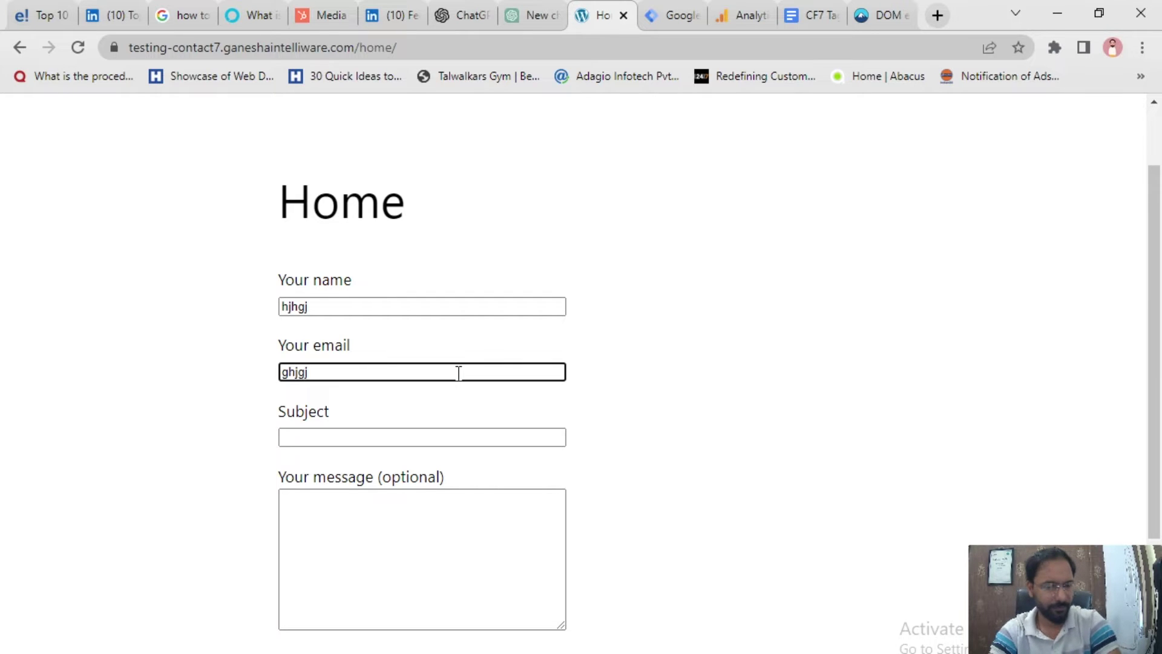
{"action": "type", "text": "@gail.com"}
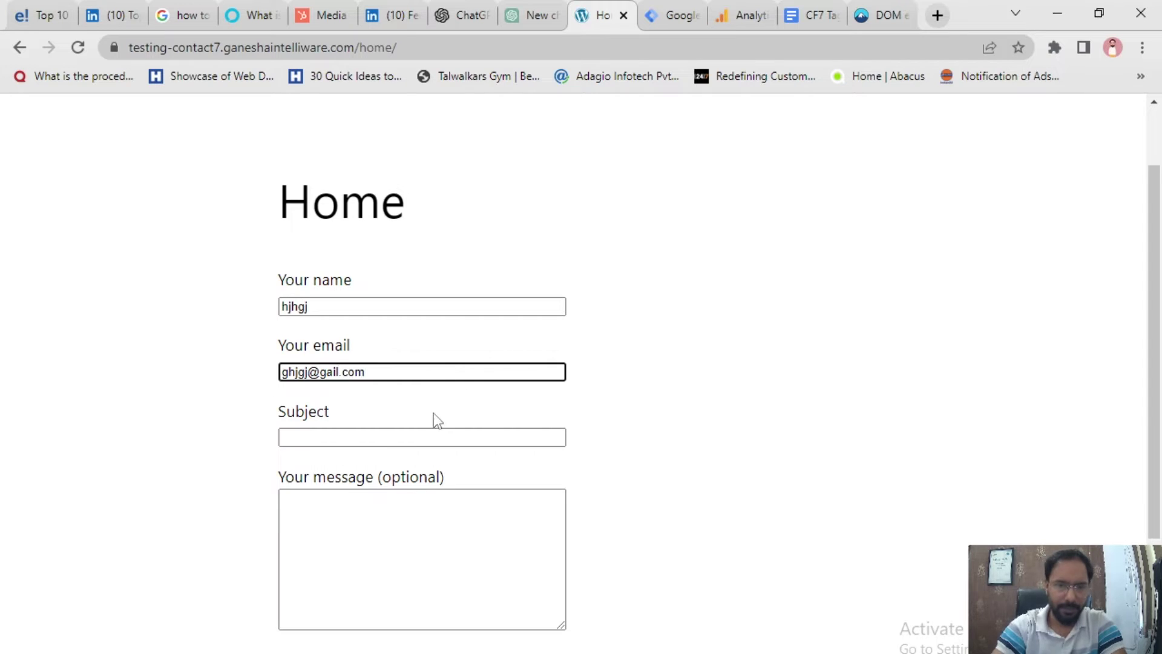
{"action": "left_click", "coordinate": [426, 431]}
{"action": "type", "text": "rfrtu"}
{"action": "left_click", "coordinate": [446, 550]}
{"action": "type", "text": "rturet"}
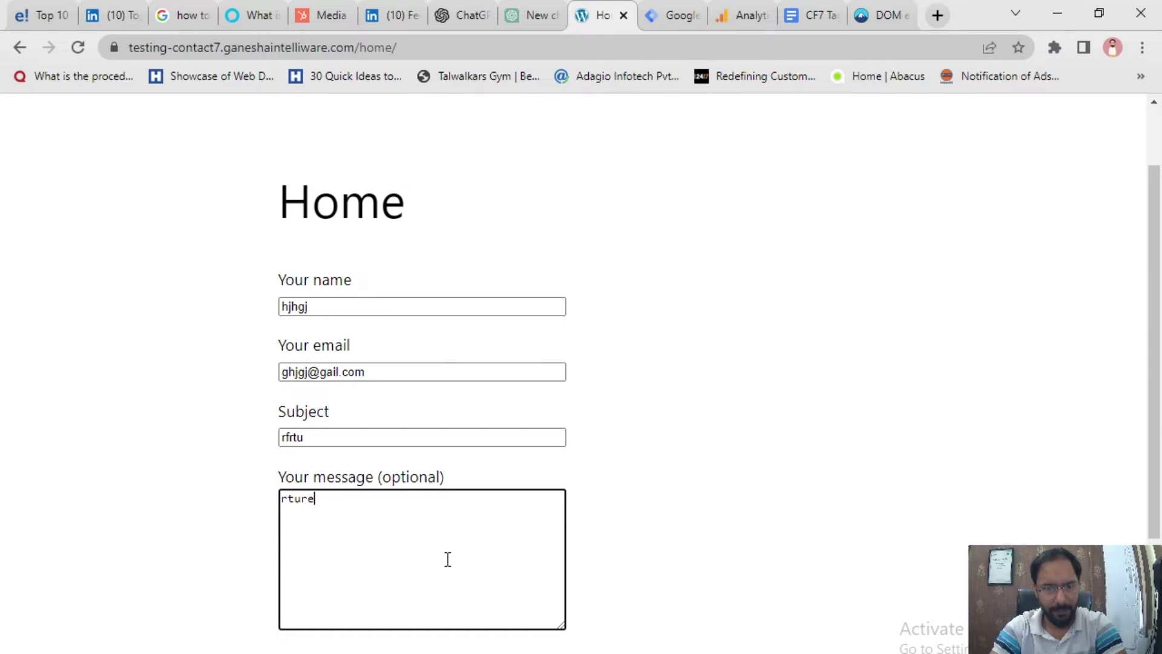
Submit the test entry, wait for the sent confirmation, then reload with F5.
{"action": "scroll", "coordinate": [376, 629], "scroll_direction": "down", "scroll_amount": 3}
{"action": "left_click", "coordinate": [311, 489]}
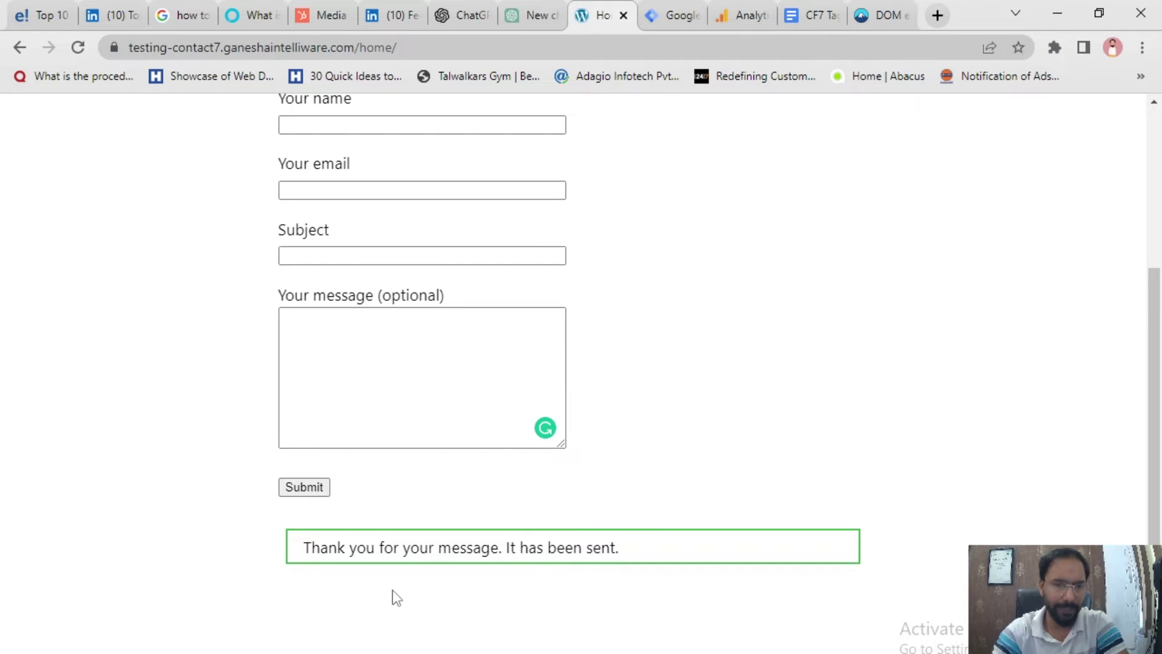
{"action": "key", "text": "F5"}
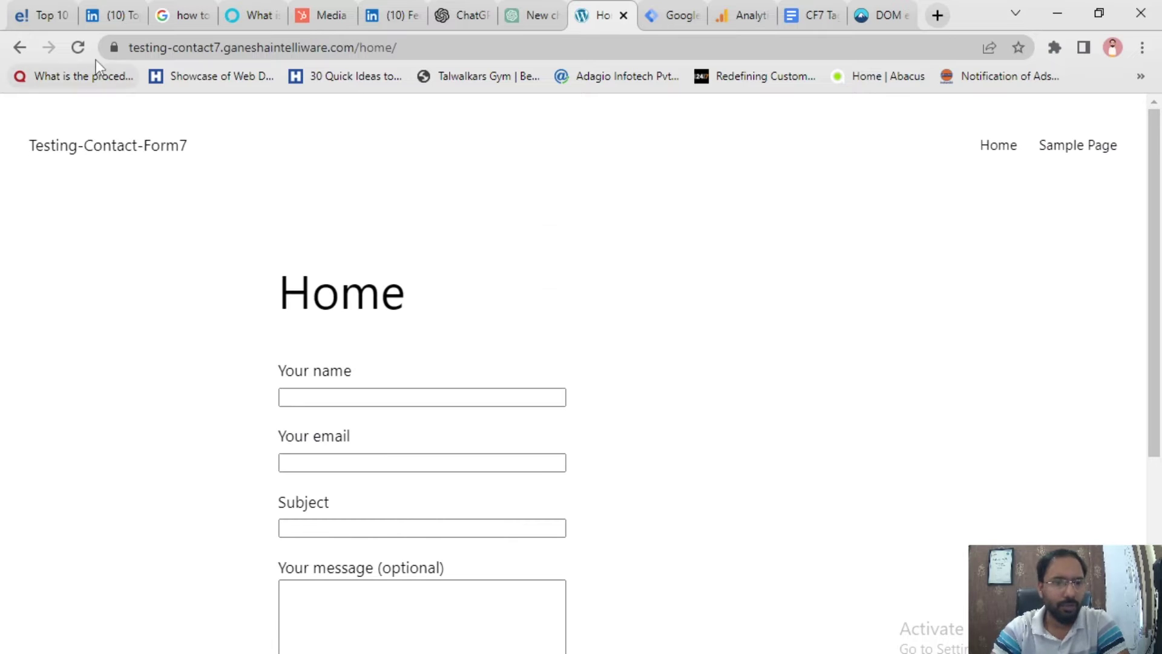
Reload the contact form page and return to the test26739 container's tags list.
{"action": "left_click", "coordinate": [78, 48]}
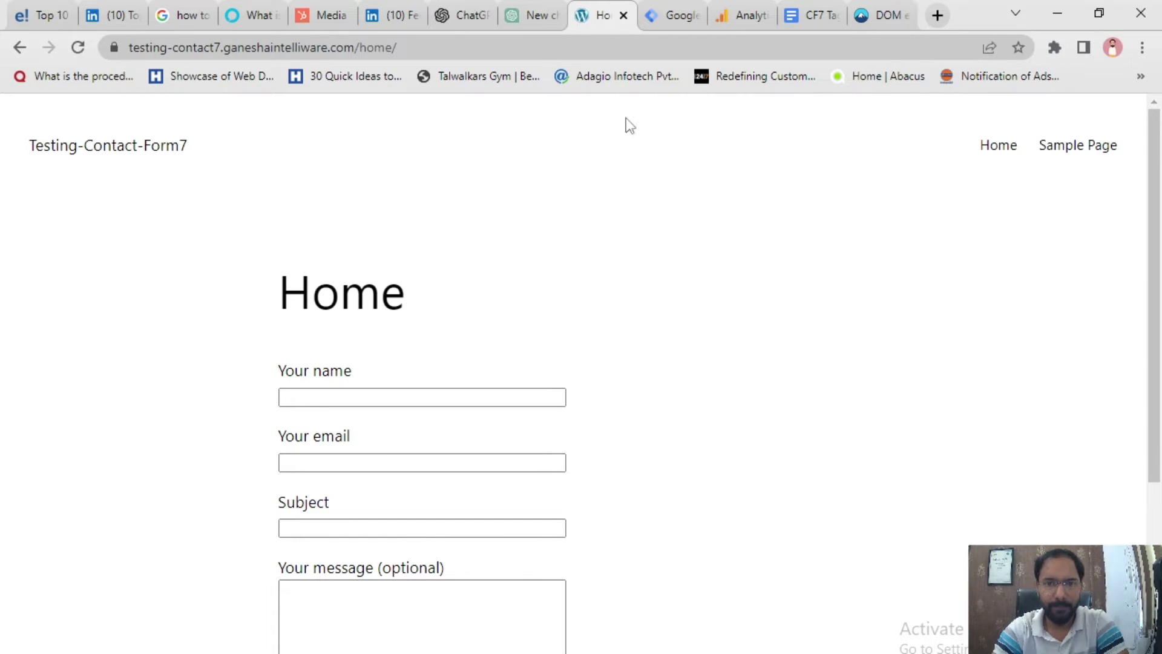
{"action": "left_click", "coordinate": [671, 12]}
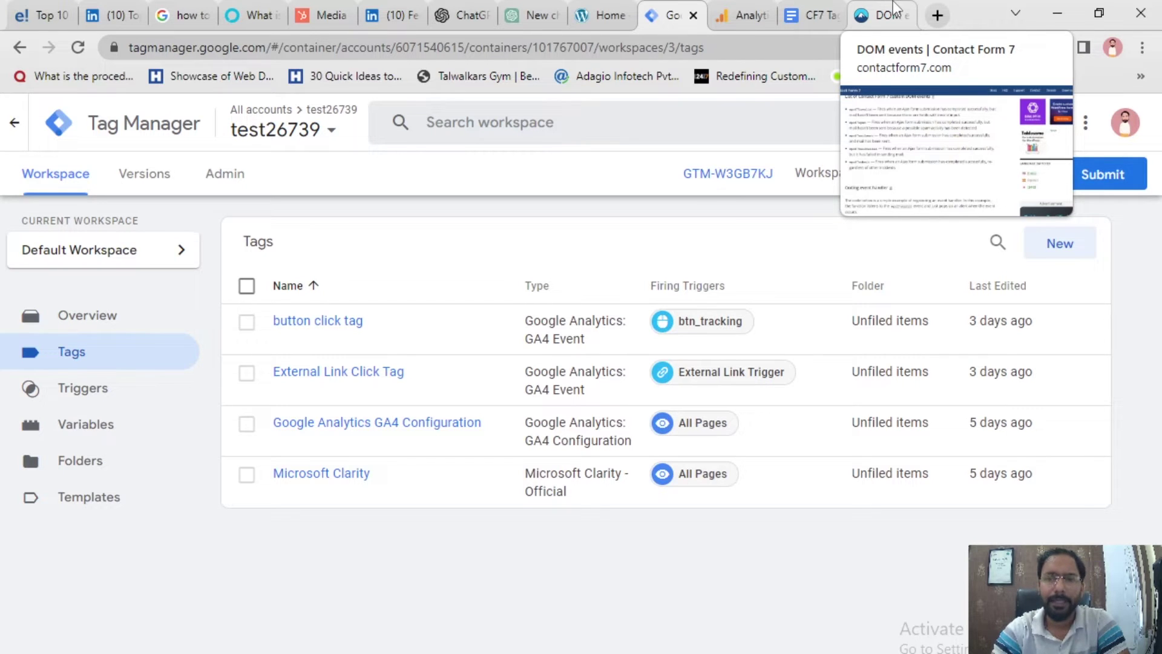
Open the Contact Form 7 DOM events page and highlight the wpcf7invalid and wpcf7spam events.
{"action": "left_click", "coordinate": [894, 9]}
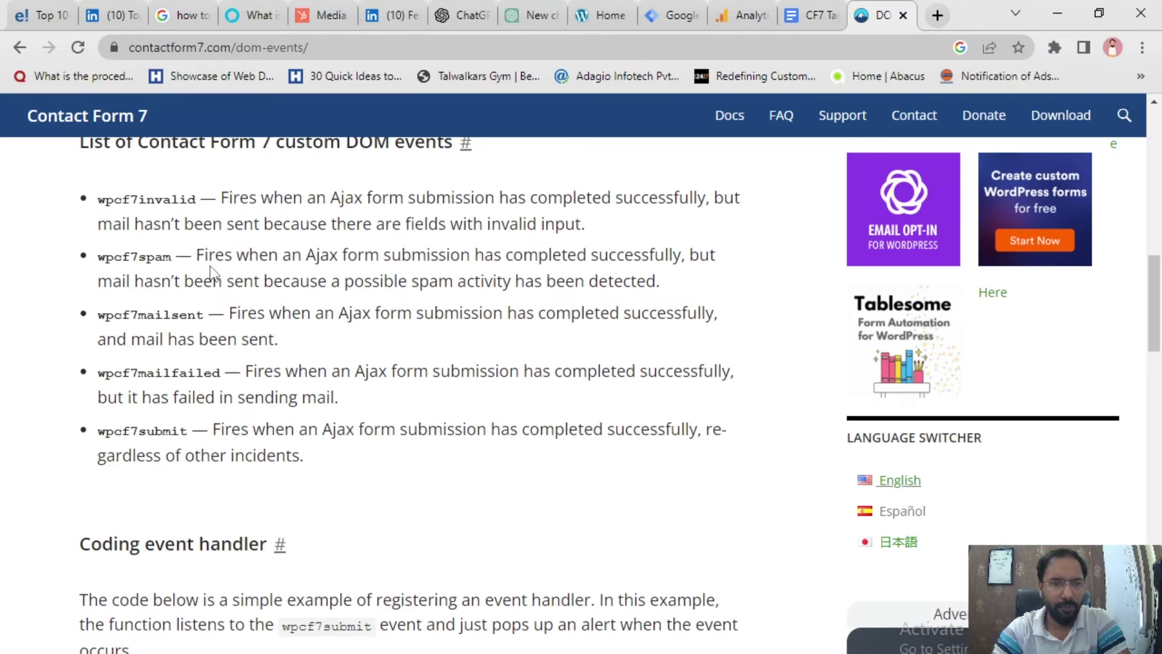
{"action": "scroll", "coordinate": [209, 222], "scroll_direction": "up", "scroll_amount": 1}
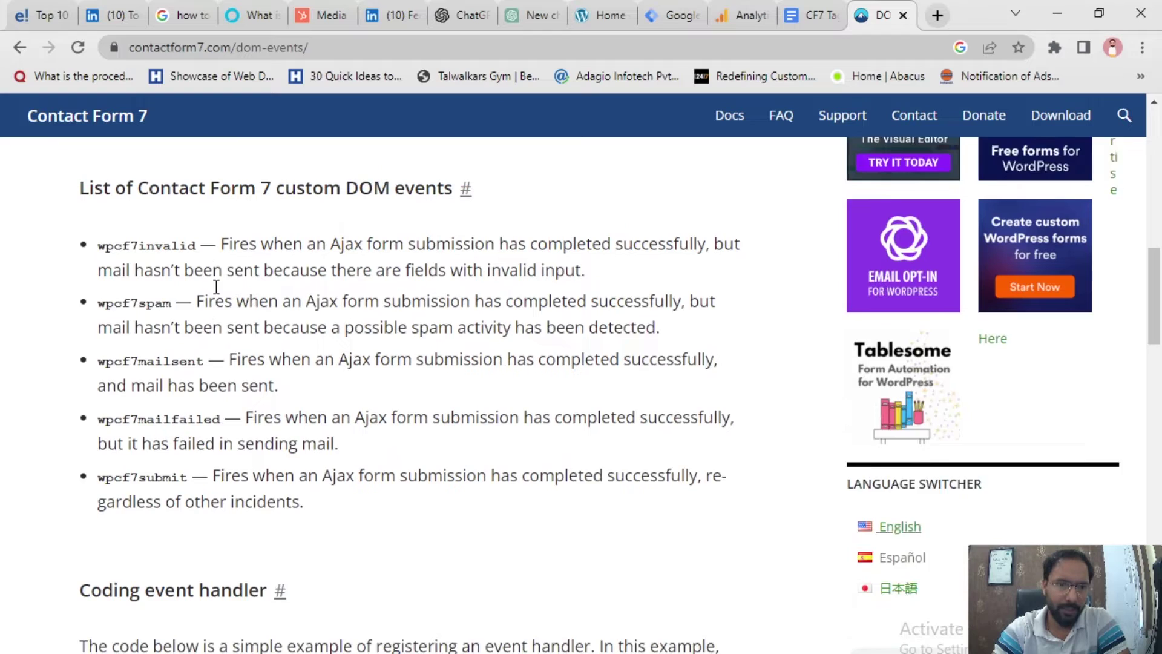
{"action": "scroll", "coordinate": [217, 287], "scroll_direction": "down", "scroll_amount": 1}
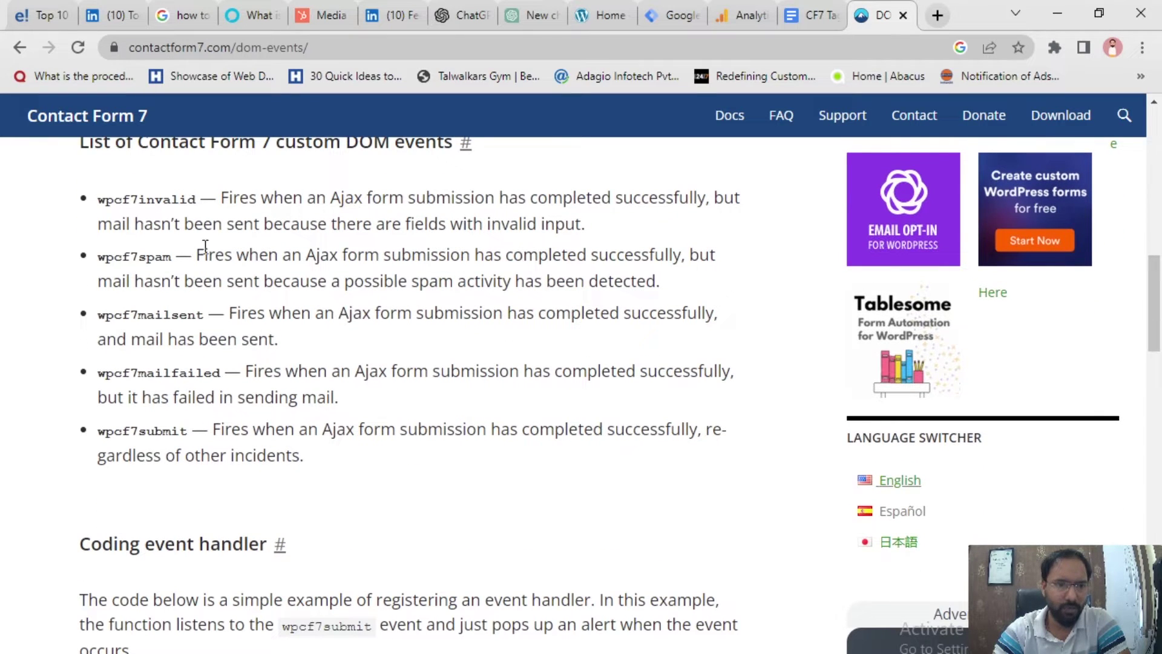
{"action": "left_click_drag", "start_coordinate": [200, 200], "coordinate": [99, 200]}
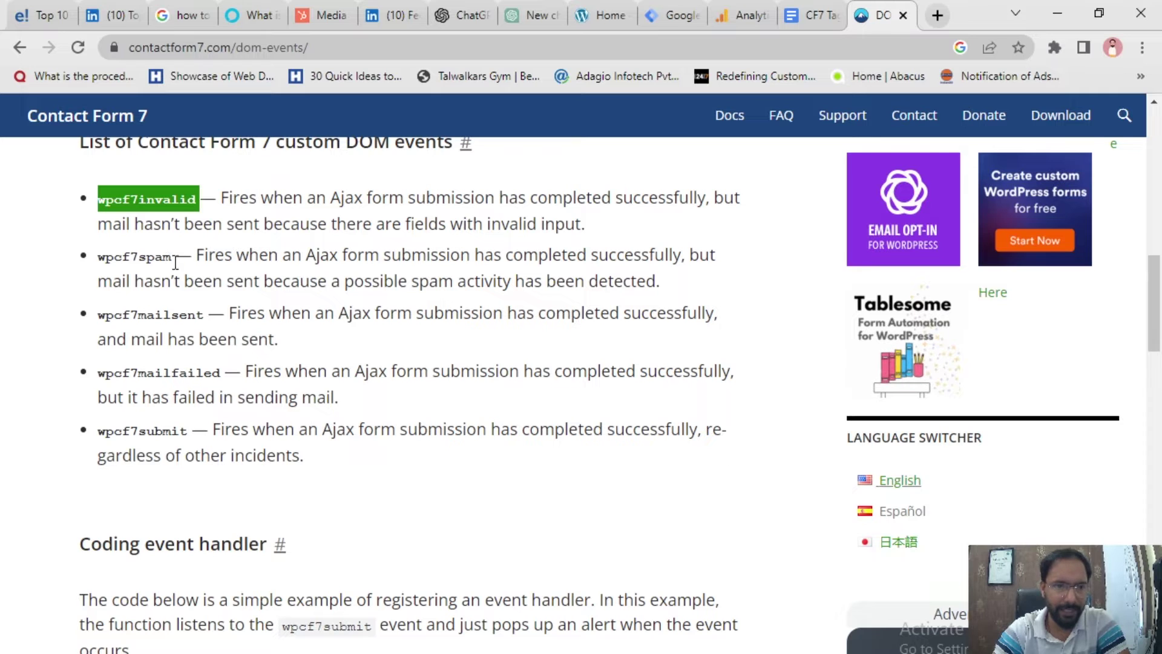
{"action": "left_click_drag", "start_coordinate": [173, 256], "coordinate": [97, 257]}
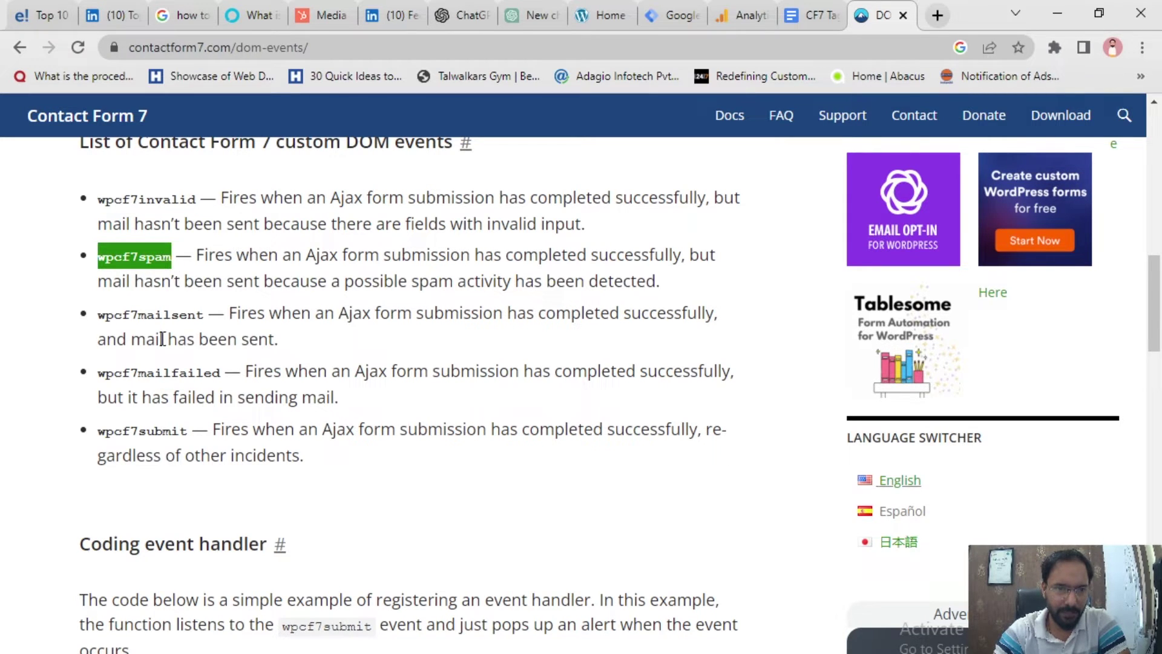
{"action": "left_click", "coordinate": [209, 339]}
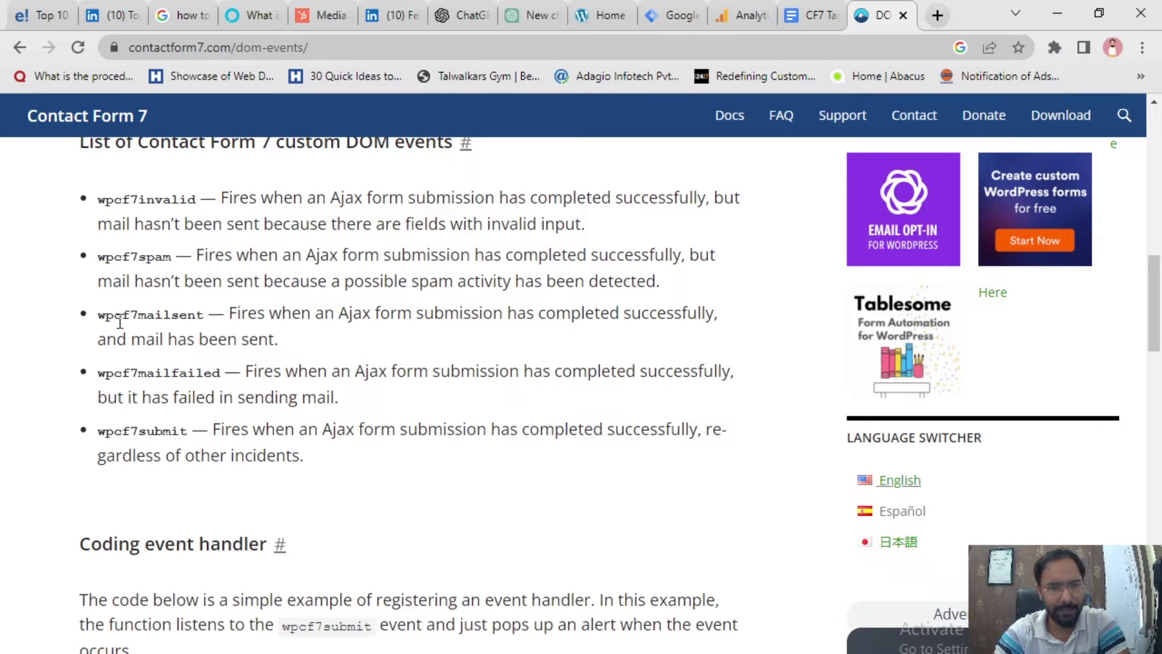
Highlight the wpcf7mailsent event name in the custom DOM events list.
{"action": "left_click_drag", "start_coordinate": [114, 315], "coordinate": [180, 316]}
{"action": "left_click", "coordinate": [134, 316]}
{"action": "left_click", "coordinate": [208, 332]}
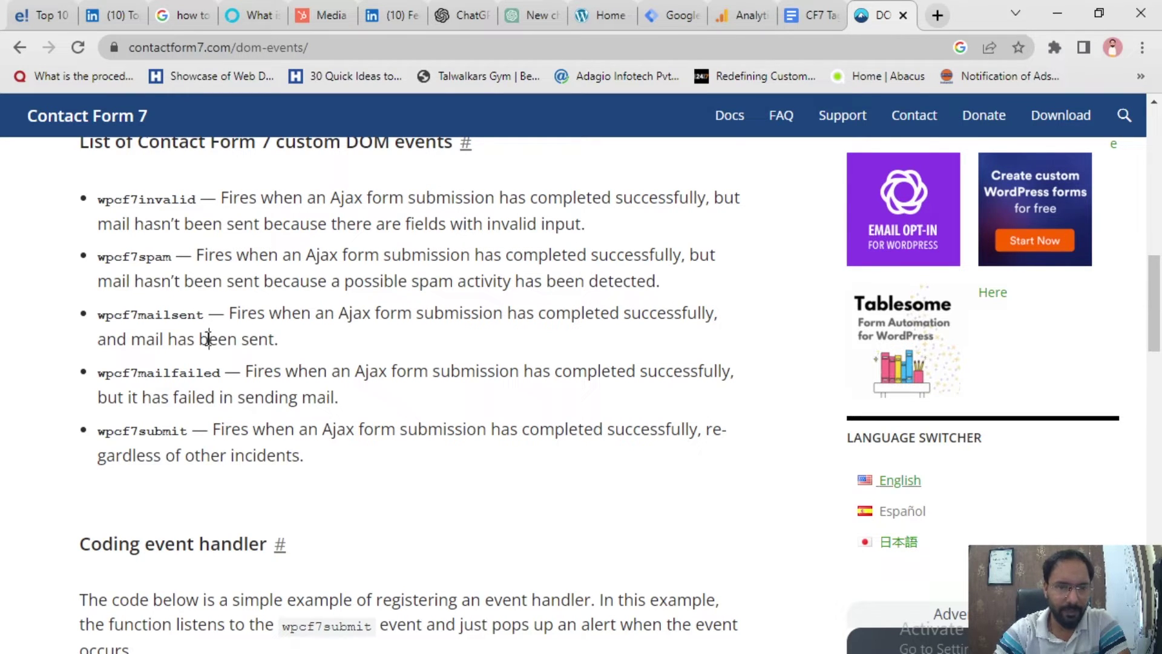
{"action": "left_click_drag", "start_coordinate": [205, 320], "coordinate": [139, 318]}
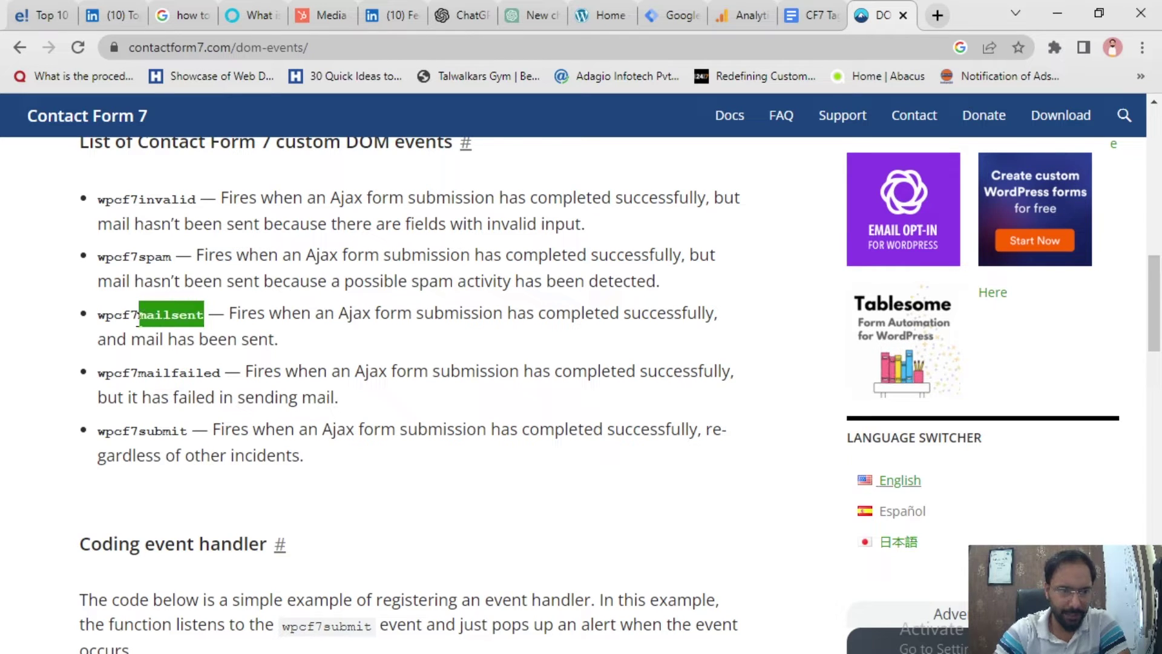
{"action": "left_click", "coordinate": [321, 375]}
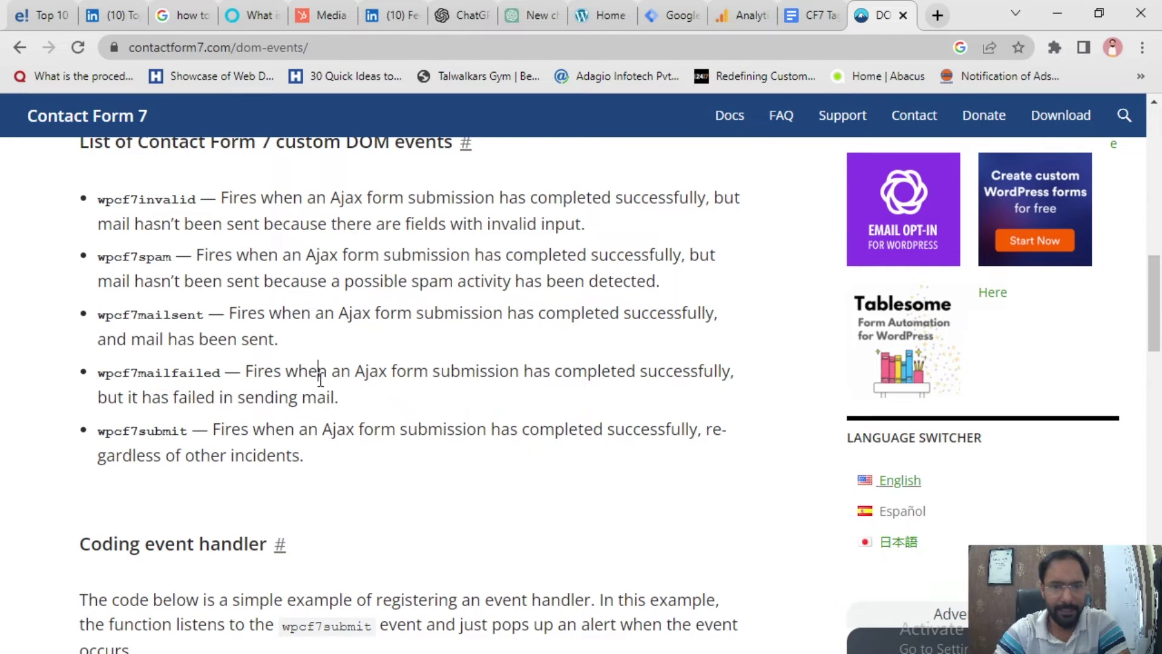
Review the CF7 Tag JS script that pushes cf7submit on wpcf7mailsent, then return to Tag Manager.
{"action": "left_click", "coordinate": [818, 9]}
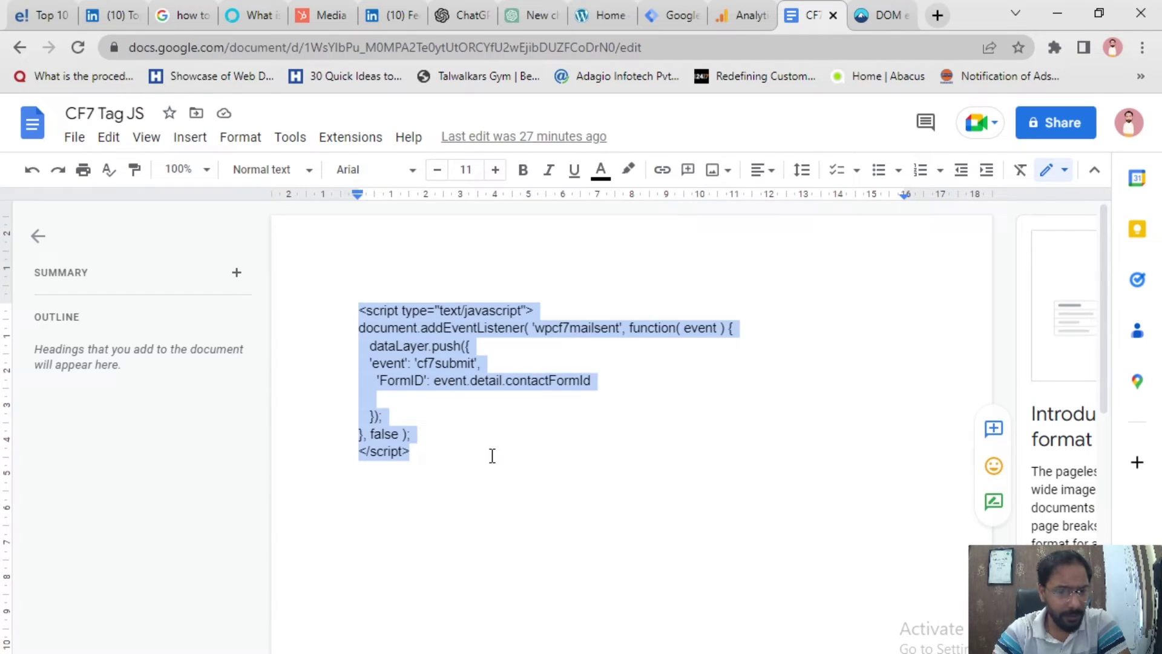
{"action": "left_click", "coordinate": [439, 455]}
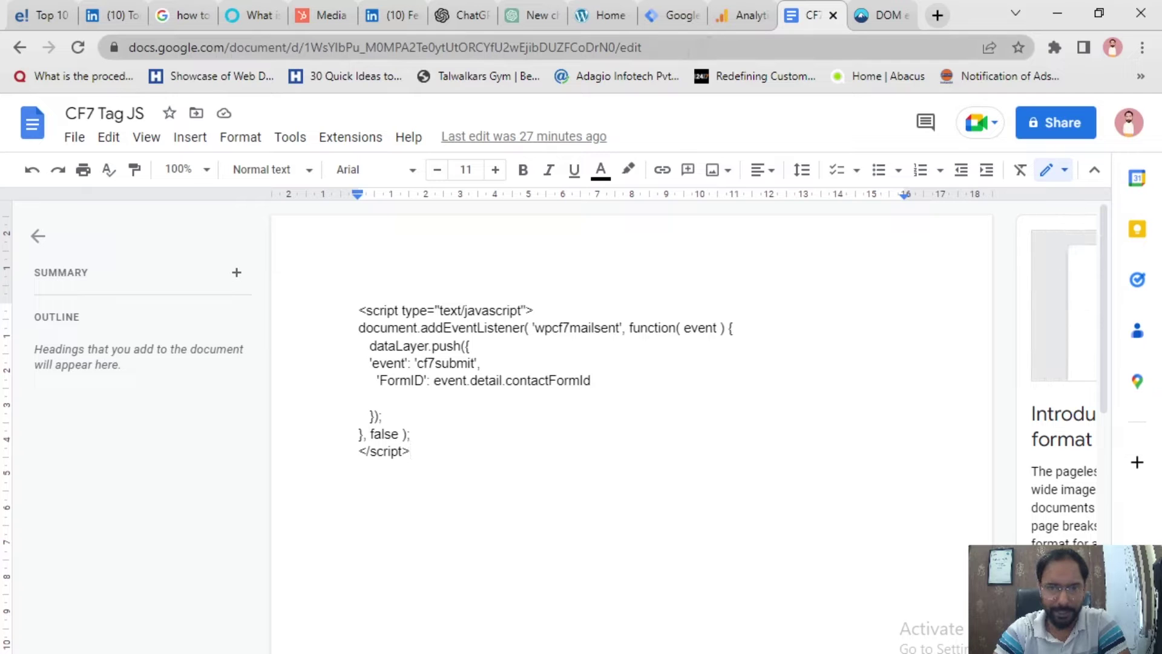
{"action": "left_click", "coordinate": [671, 15]}
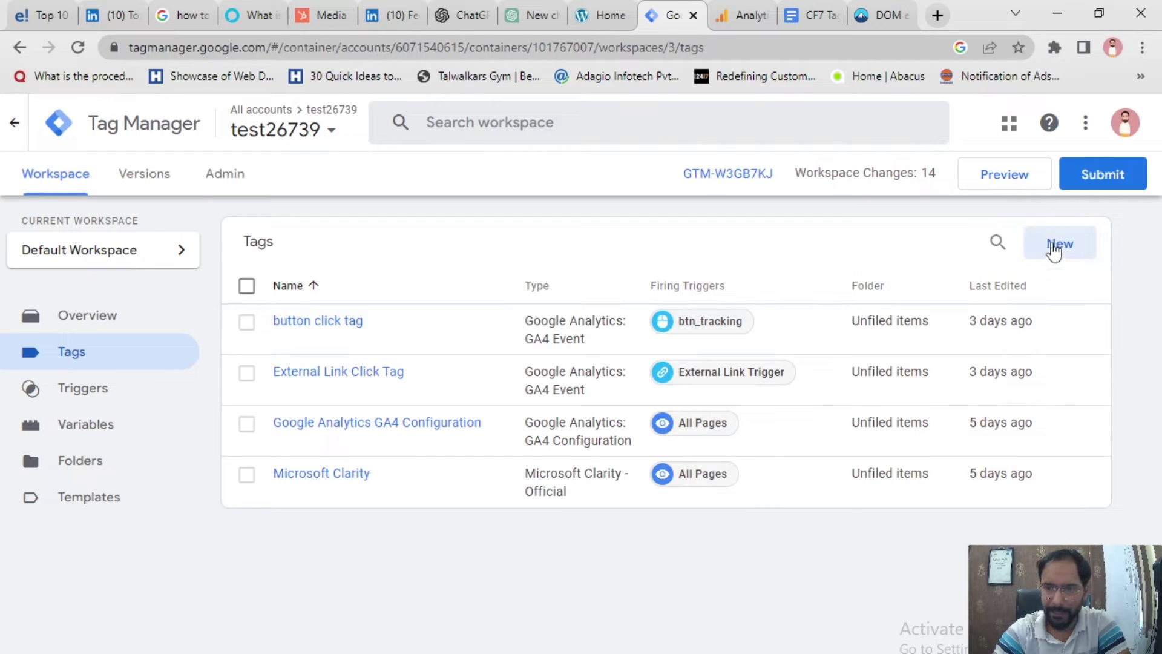
Create a new Custom HTML tag named 'CF7 Event Listener'.
{"action": "left_click", "coordinate": [1056, 248]}
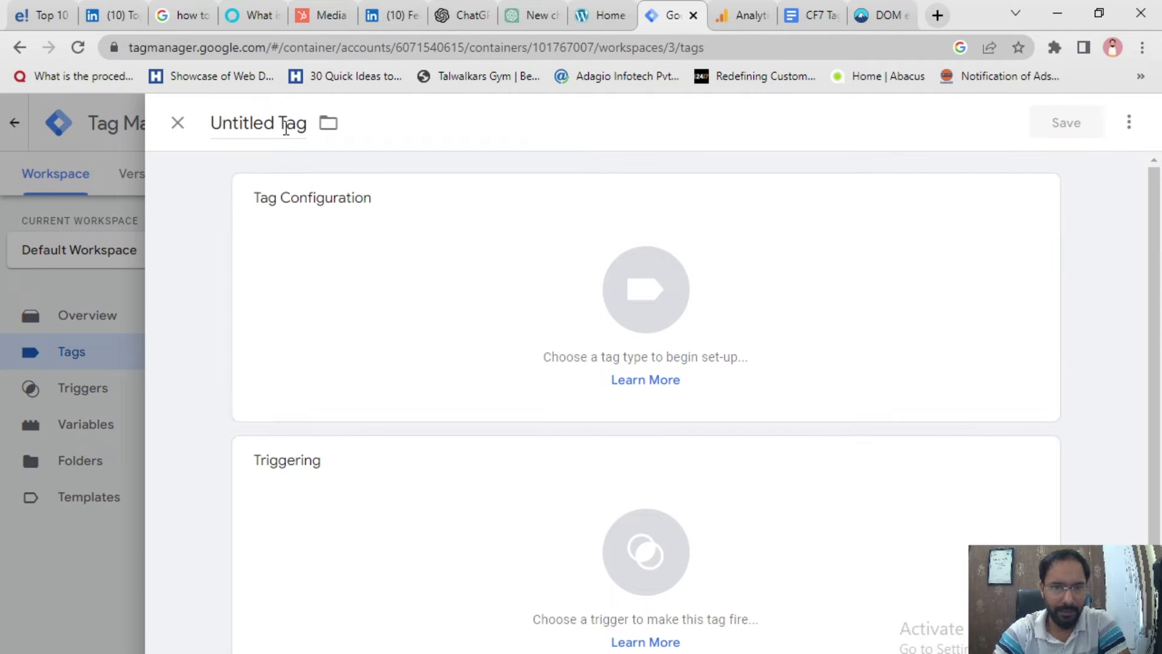
{"action": "left_click", "coordinate": [287, 126]}
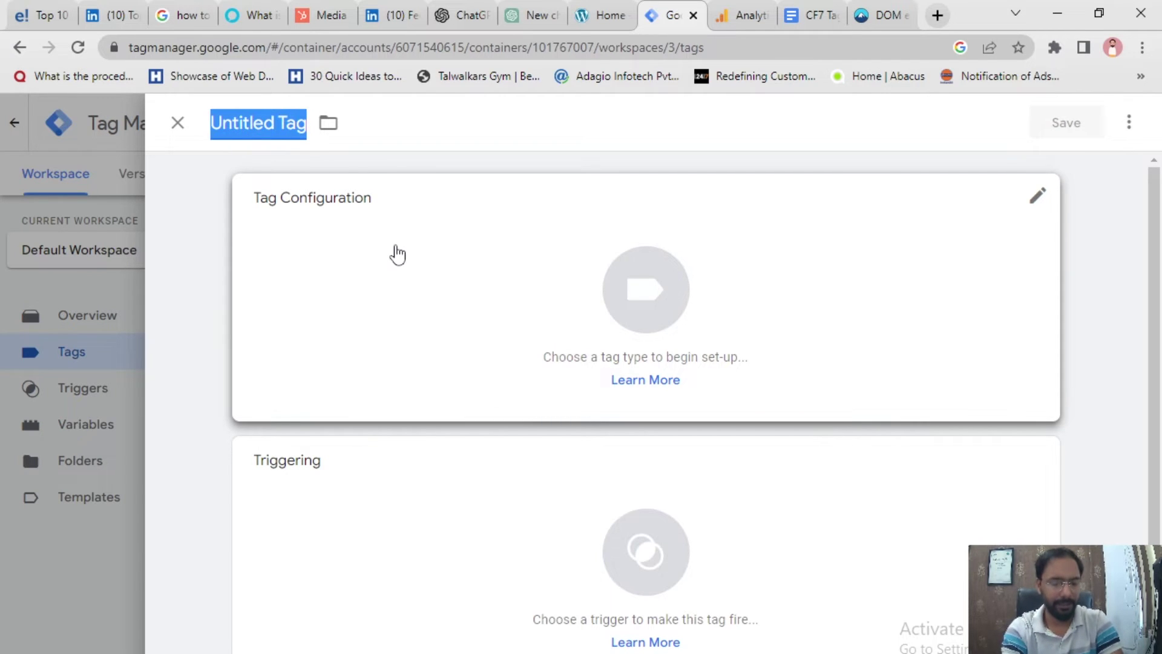
{"action": "type", "text": "CF7 "}
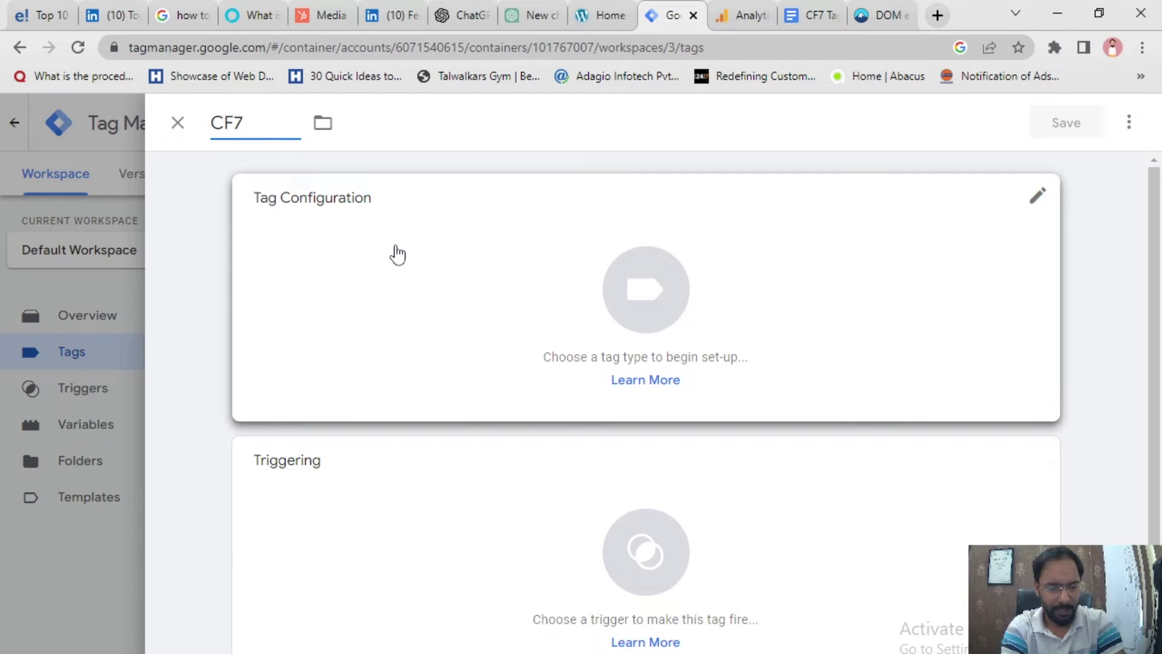
{"action": "type", "text": "Event Listener"}
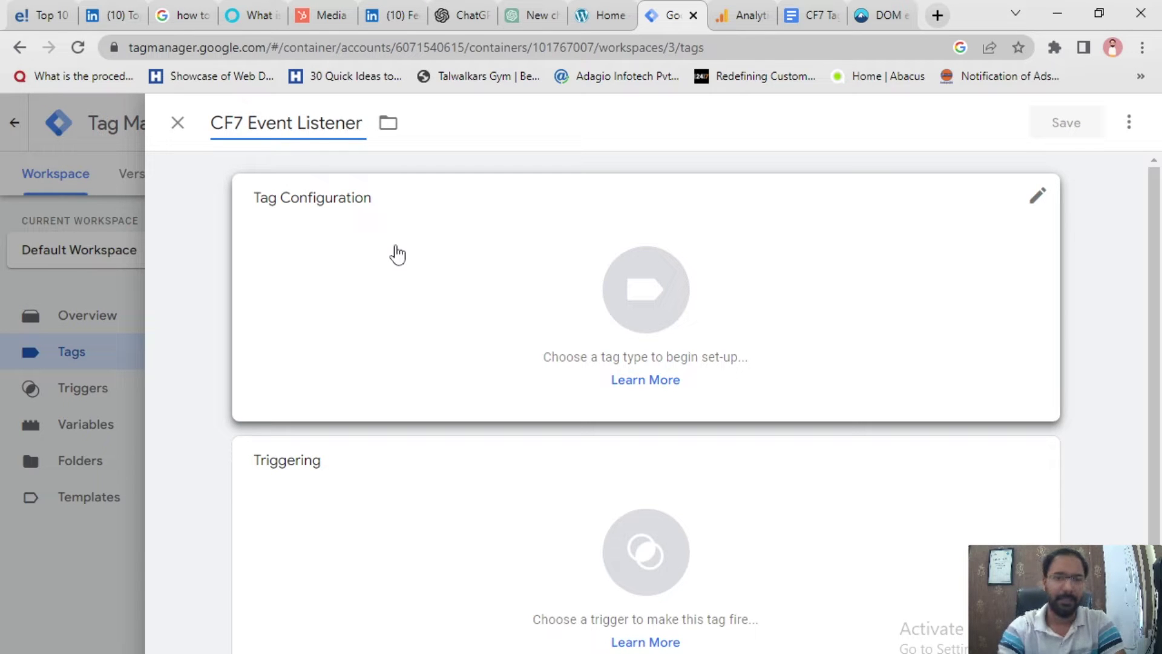
{"action": "left_click", "coordinate": [652, 303]}
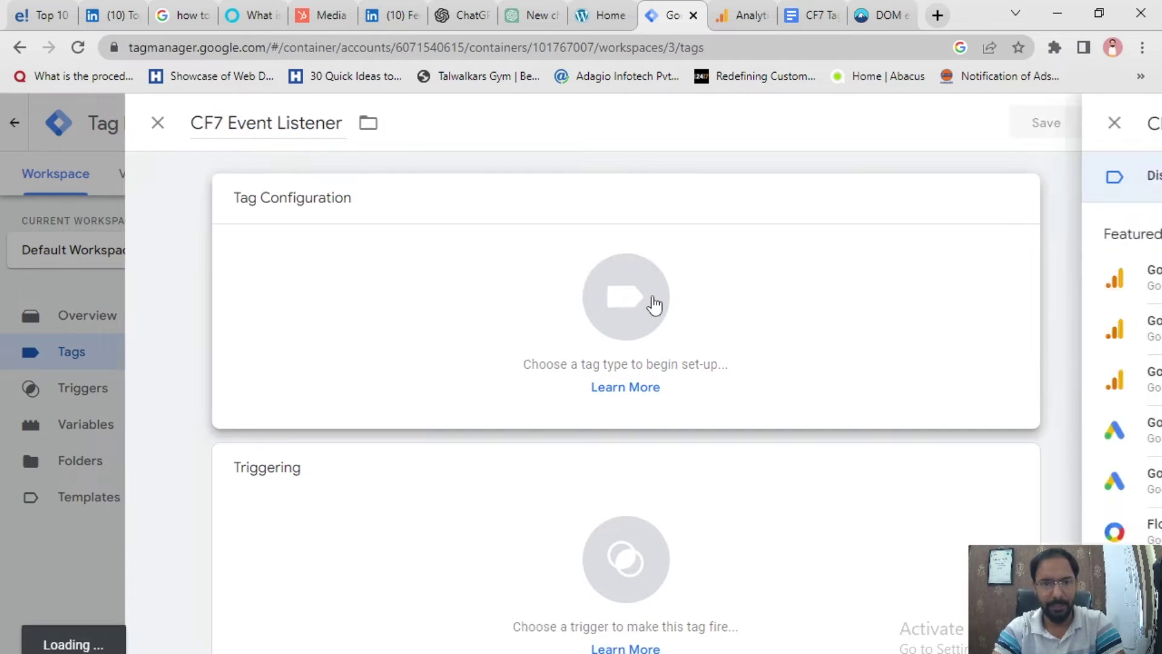
{"action": "scroll", "coordinate": [776, 551], "scroll_direction": "down", "scroll_amount": 7}
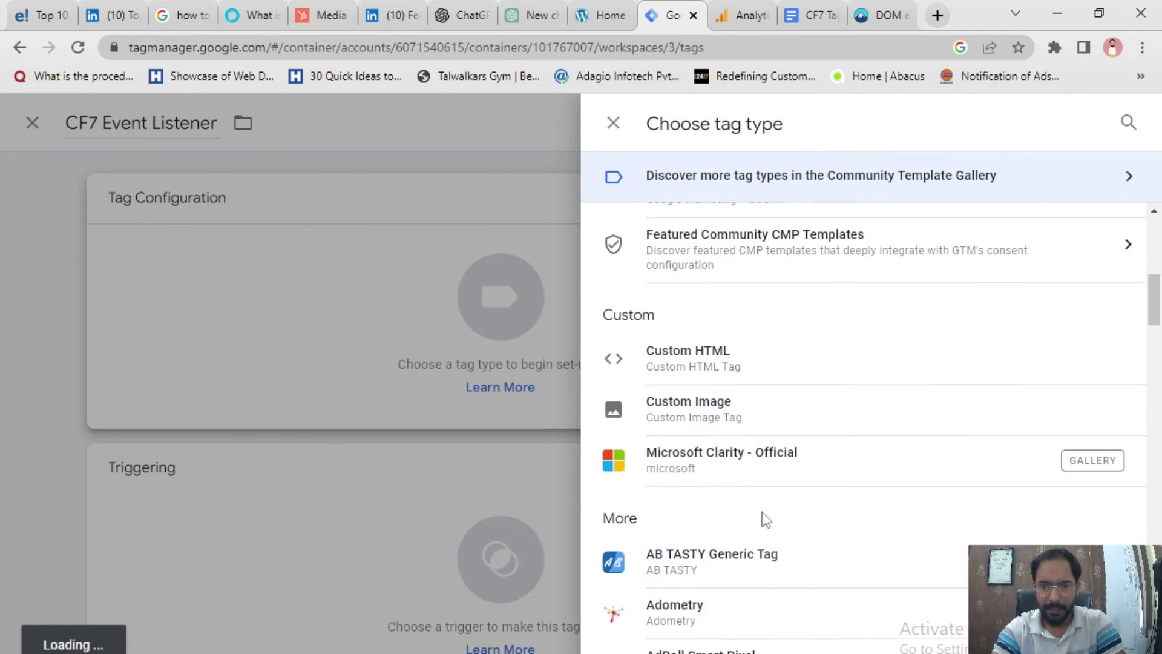
{"action": "left_click", "coordinate": [729, 372]}
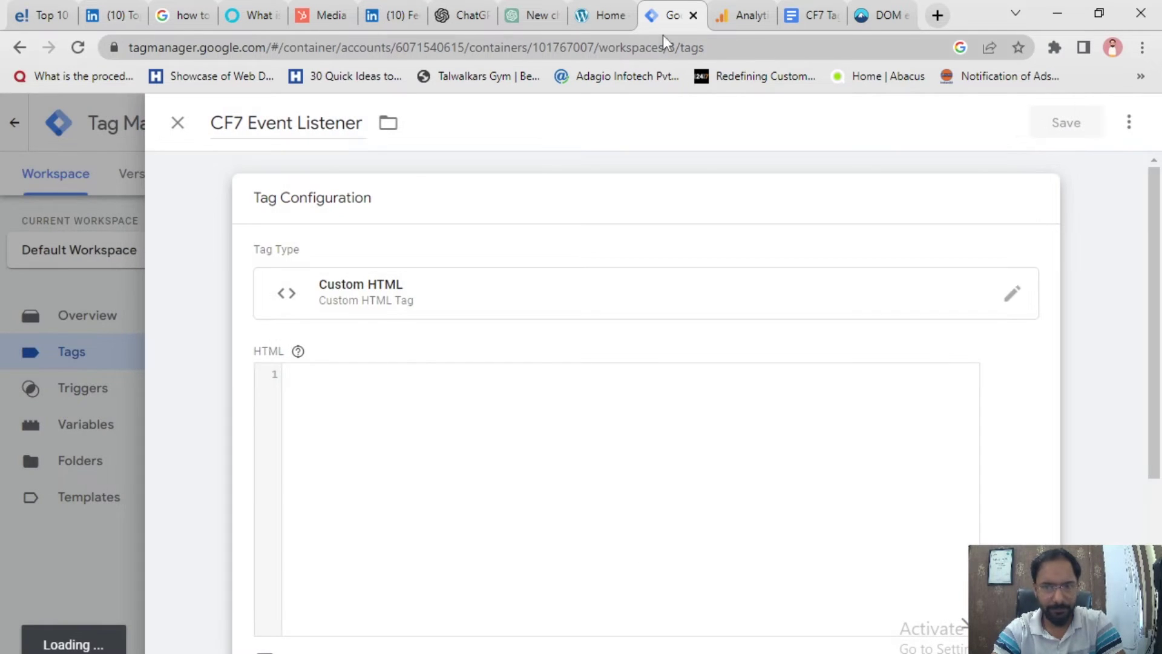
Copy the entire listener script from the CF7 Tag JS document.
{"action": "left_click", "coordinate": [810, 15]}
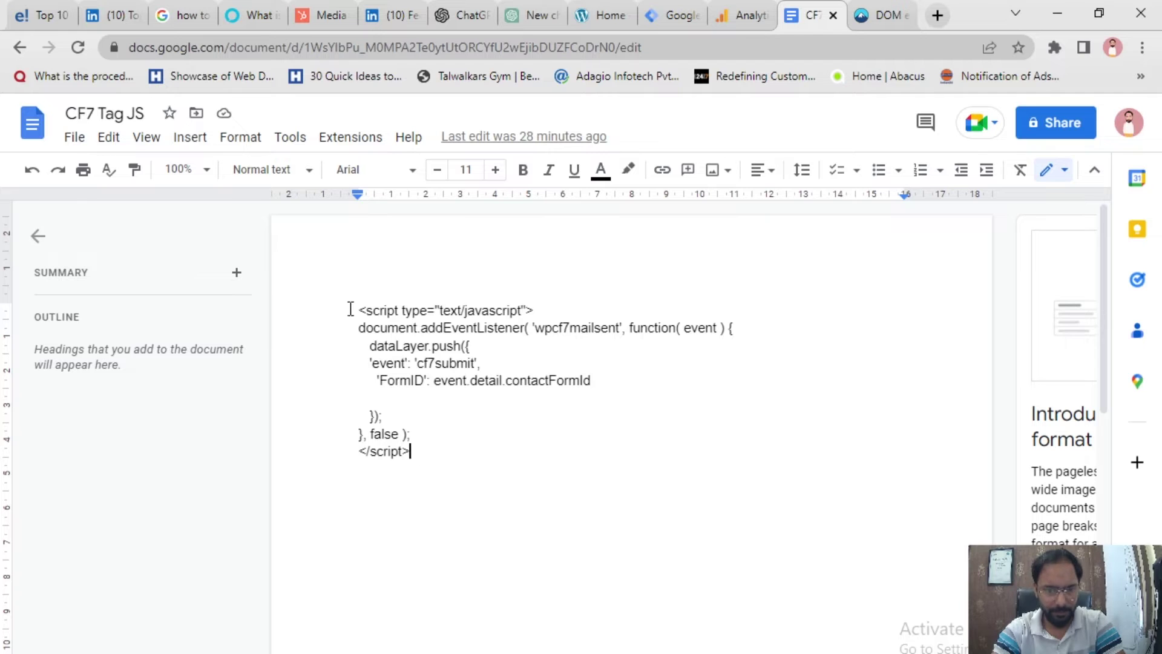
{"action": "key", "text": "ctrl+a"}
{"action": "right_click", "coordinate": [407, 212]}
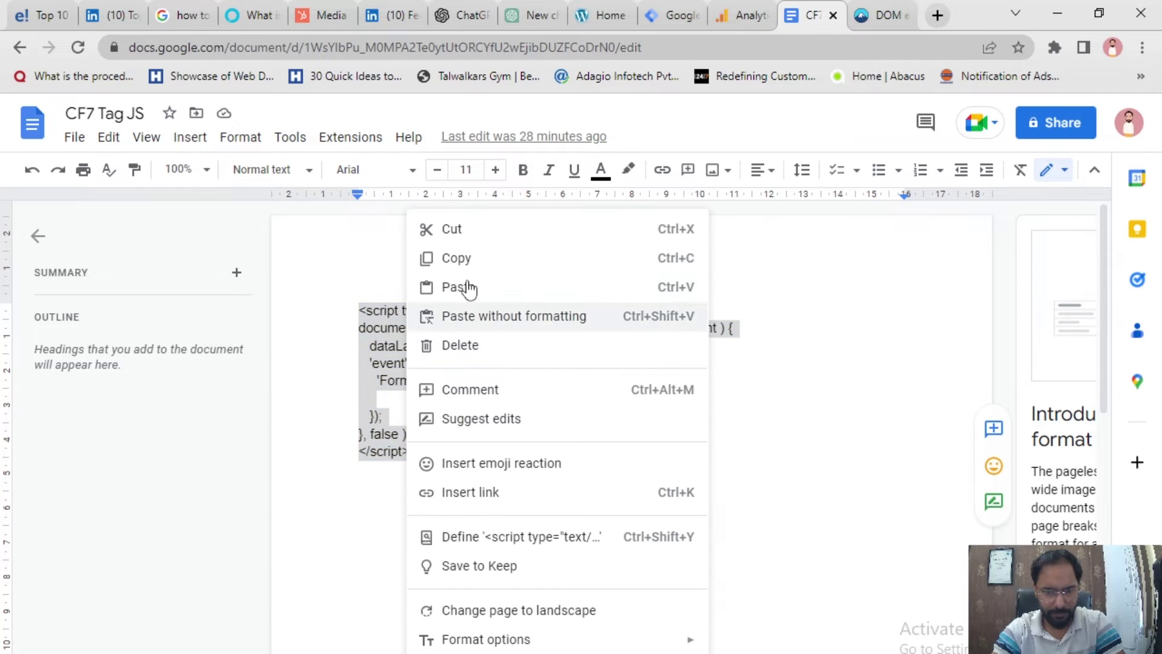
{"action": "left_click", "coordinate": [469, 261]}
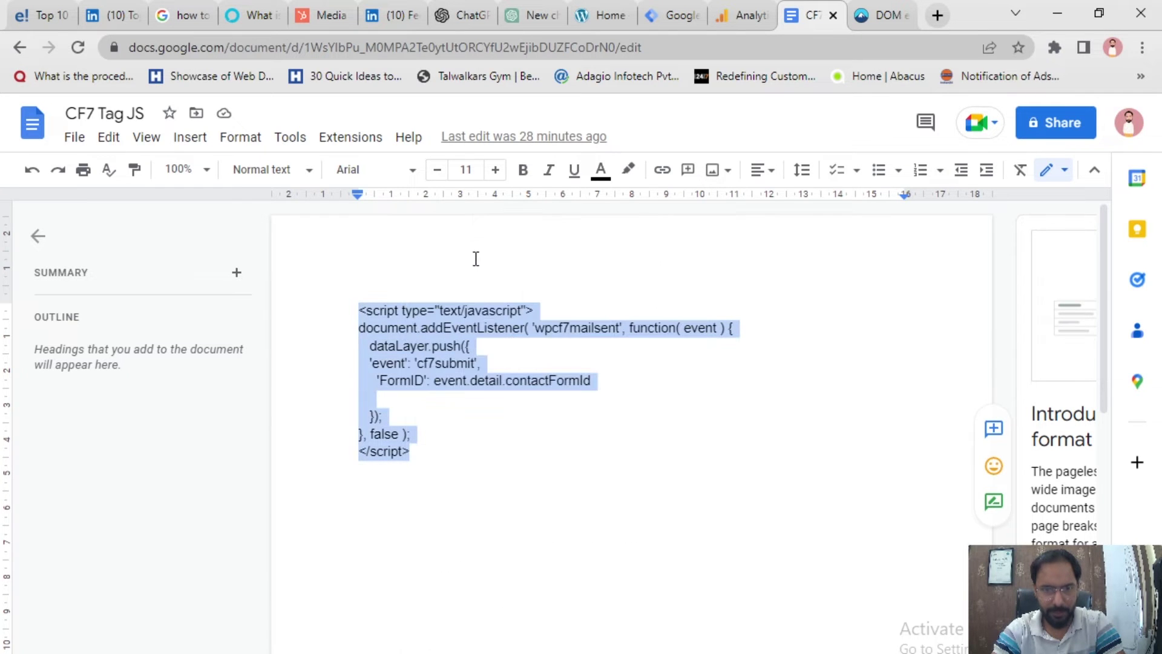
Paste the cf7submit listener script into the tag's HTML box.
{"action": "left_click", "coordinate": [653, 9]}
{"action": "left_click", "coordinate": [394, 397]}
{"action": "right_click", "coordinate": [395, 397]}
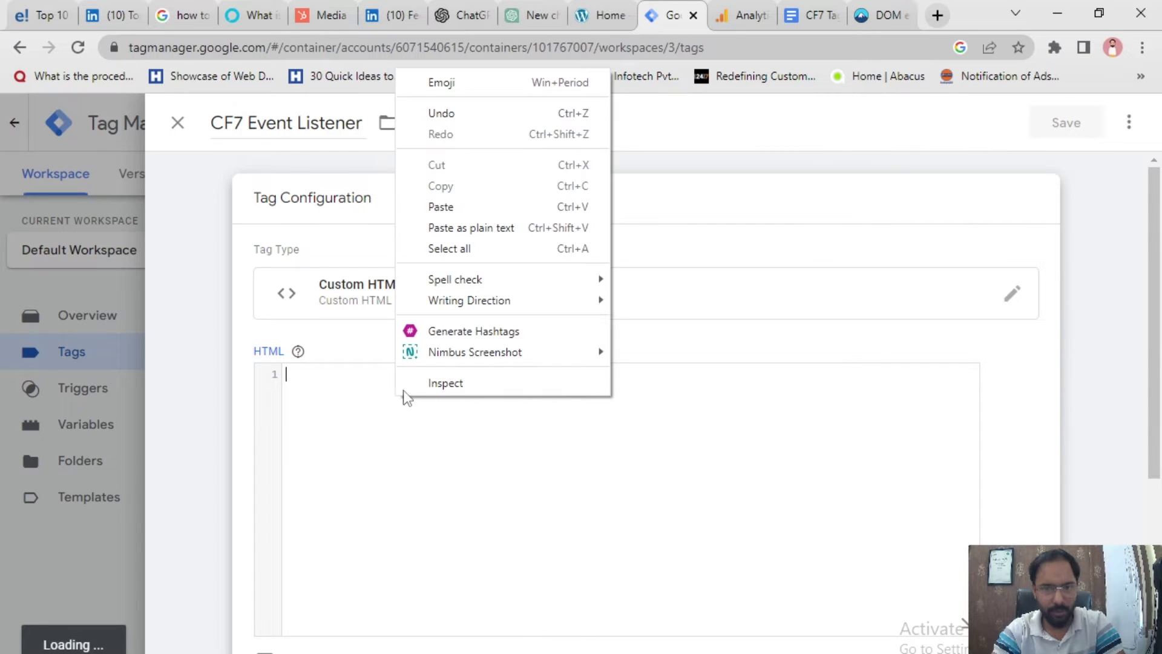
{"action": "left_click", "coordinate": [462, 223]}
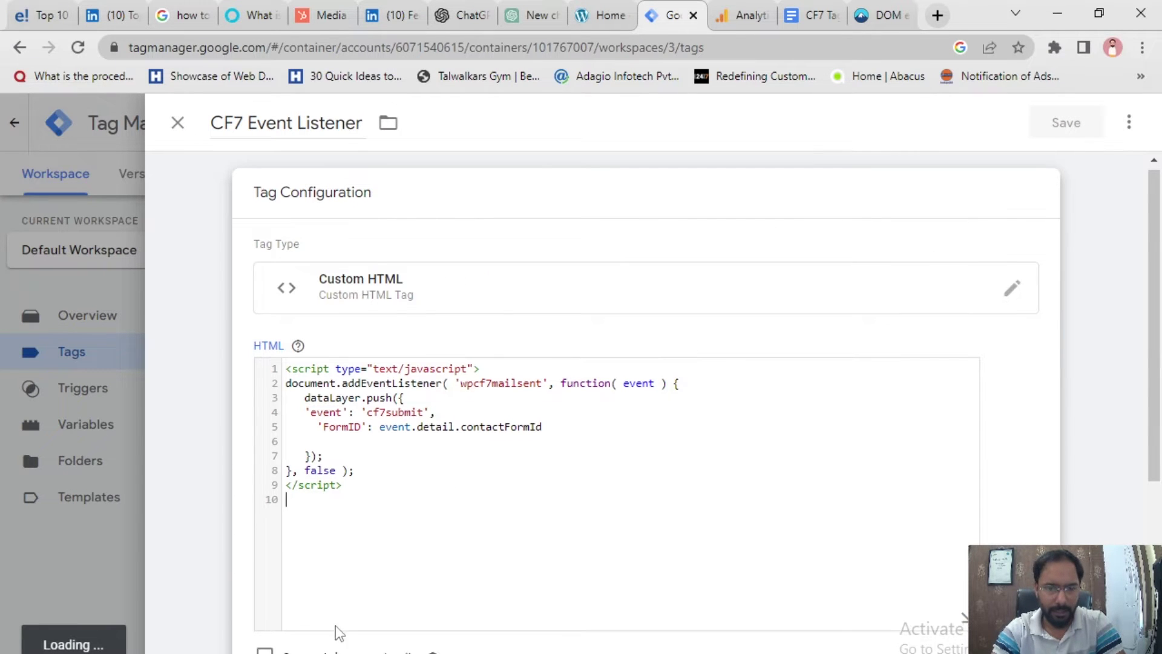
Set the tag to fire on All Pages and save it.
{"action": "scroll", "coordinate": [363, 630], "scroll_direction": "down", "scroll_amount": 5}
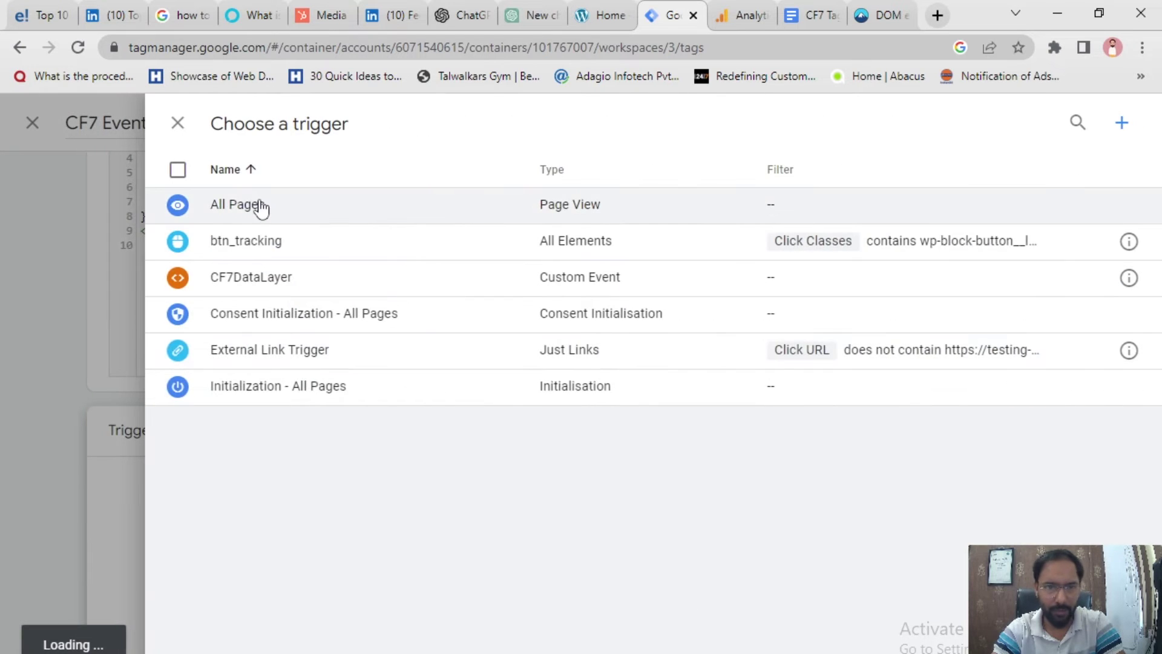
{"action": "left_click", "coordinate": [259, 202]}
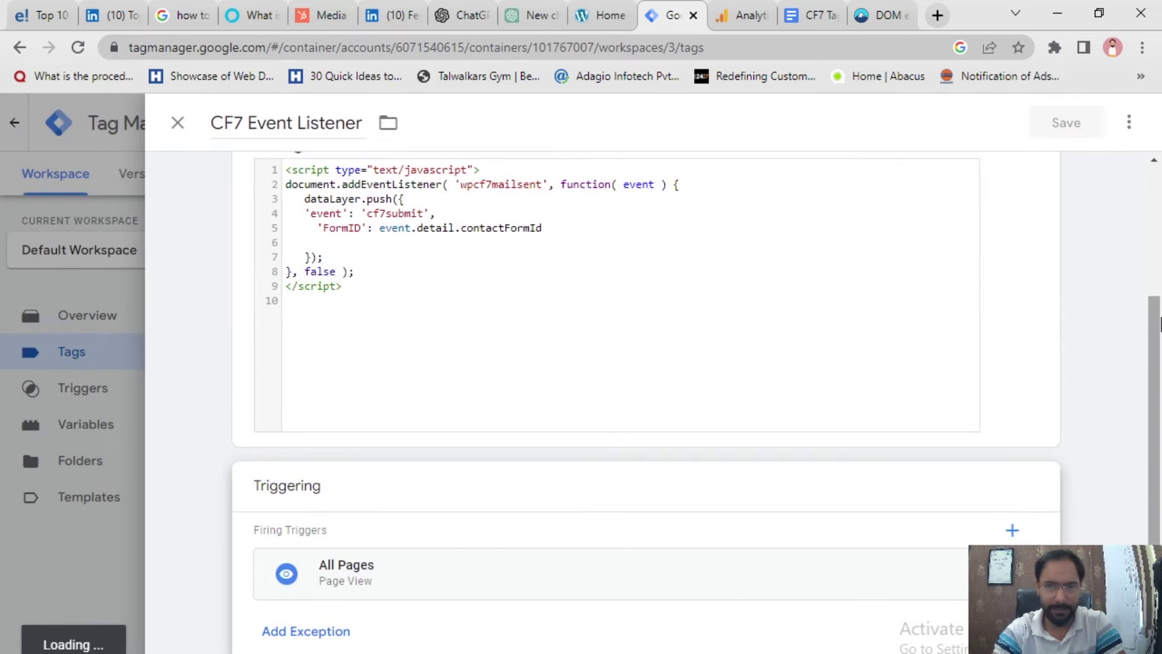
{"action": "scroll", "coordinate": [1093, 490], "scroll_direction": "up", "scroll_amount": 3}
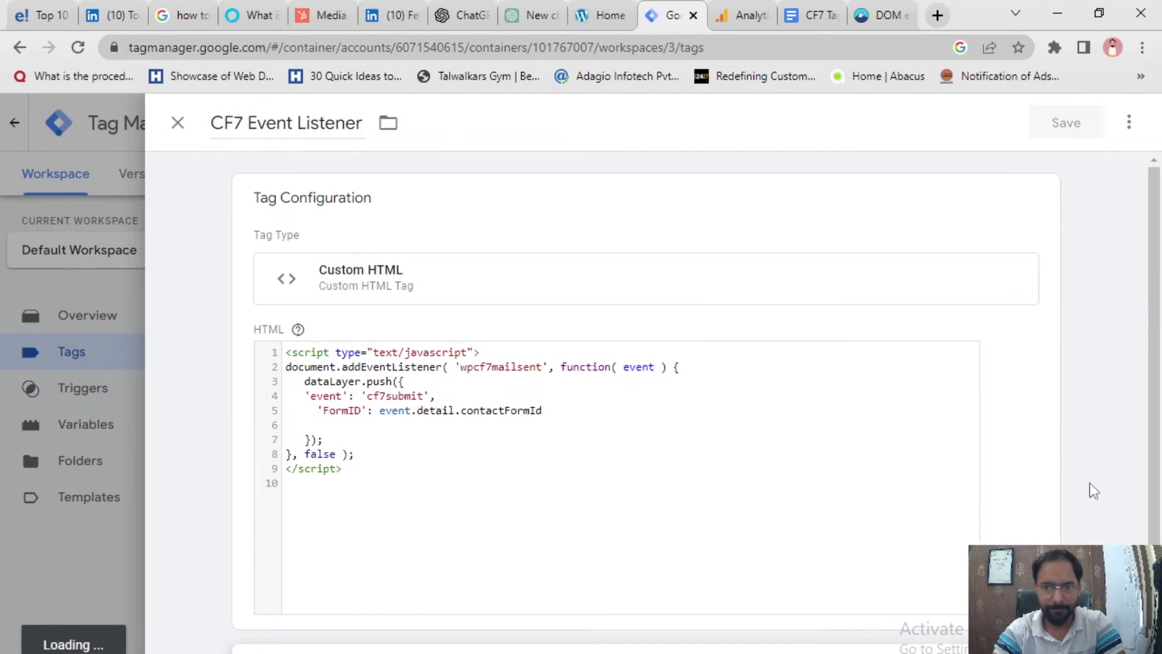
{"action": "scroll", "coordinate": [1087, 493], "scroll_direction": "down", "scroll_amount": 1}
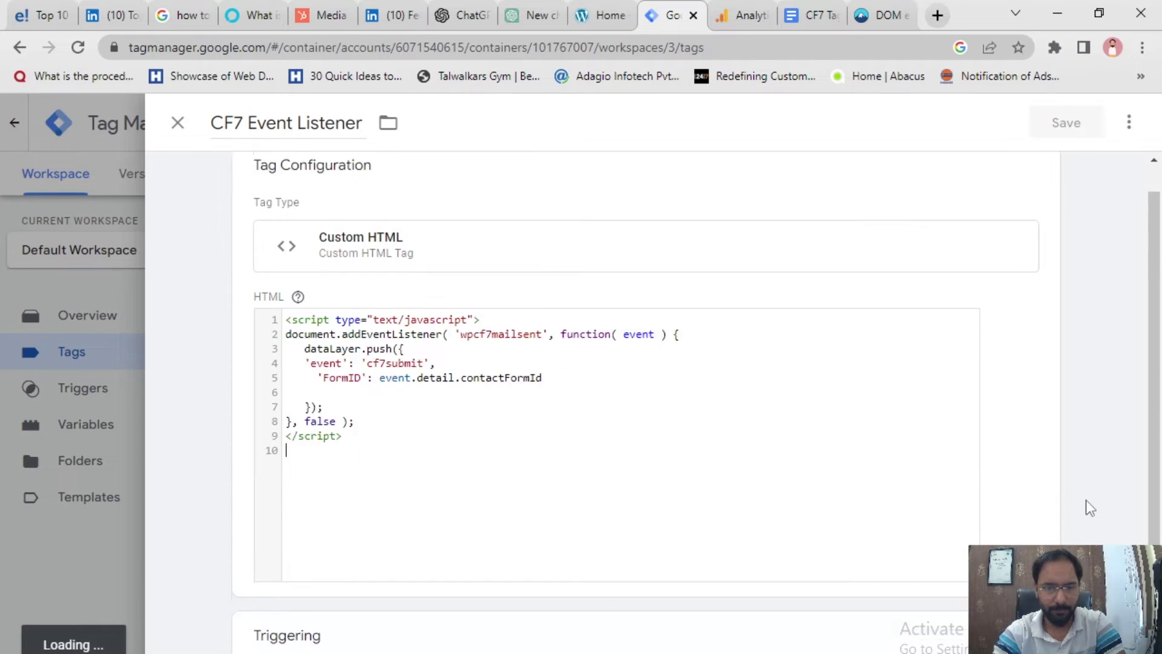
{"action": "scroll", "coordinate": [1086, 502], "scroll_direction": "down", "scroll_amount": 2}
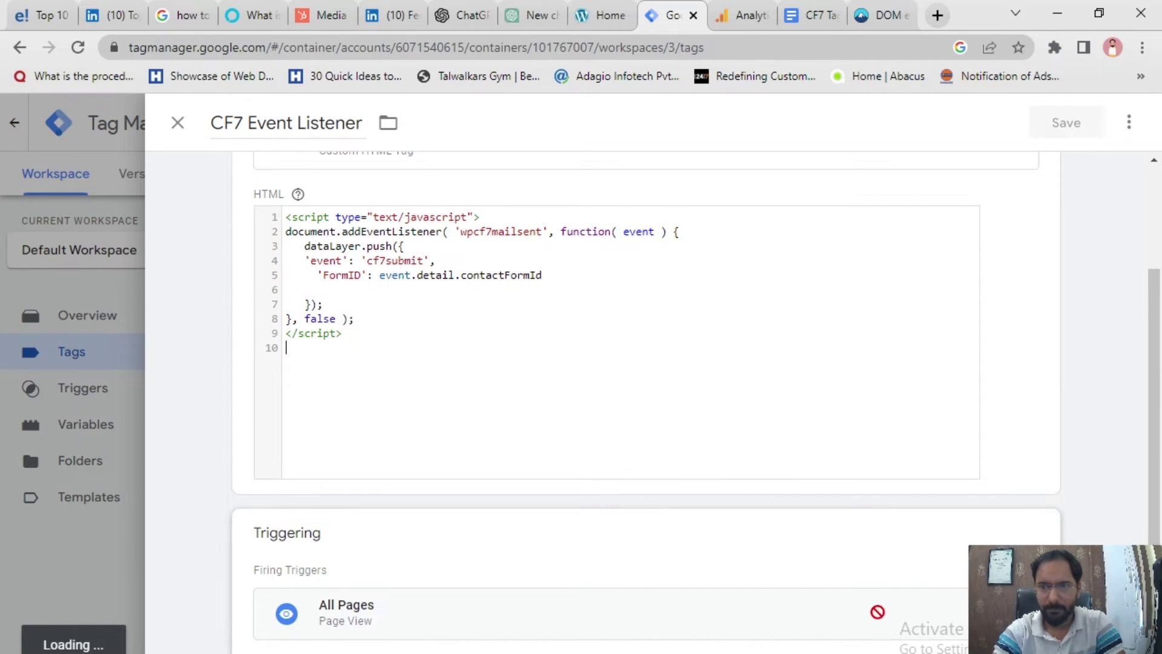
{"action": "left_click", "coordinate": [1037, 532]}
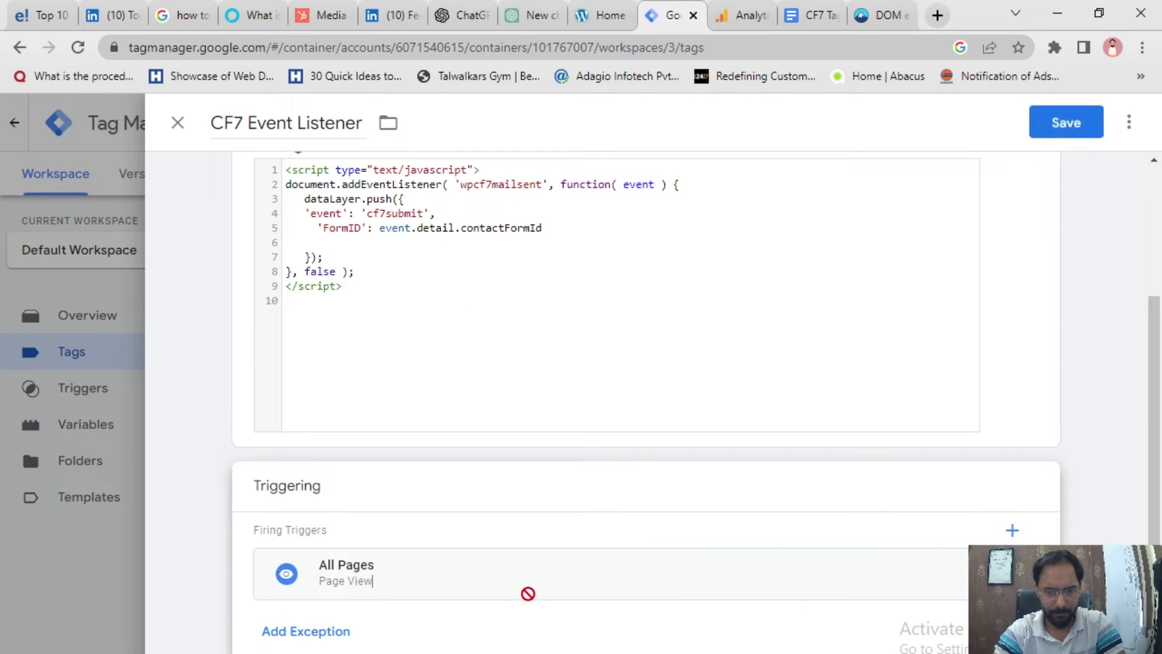
{"action": "scroll", "coordinate": [1100, 496], "scroll_direction": "up", "scroll_amount": 3}
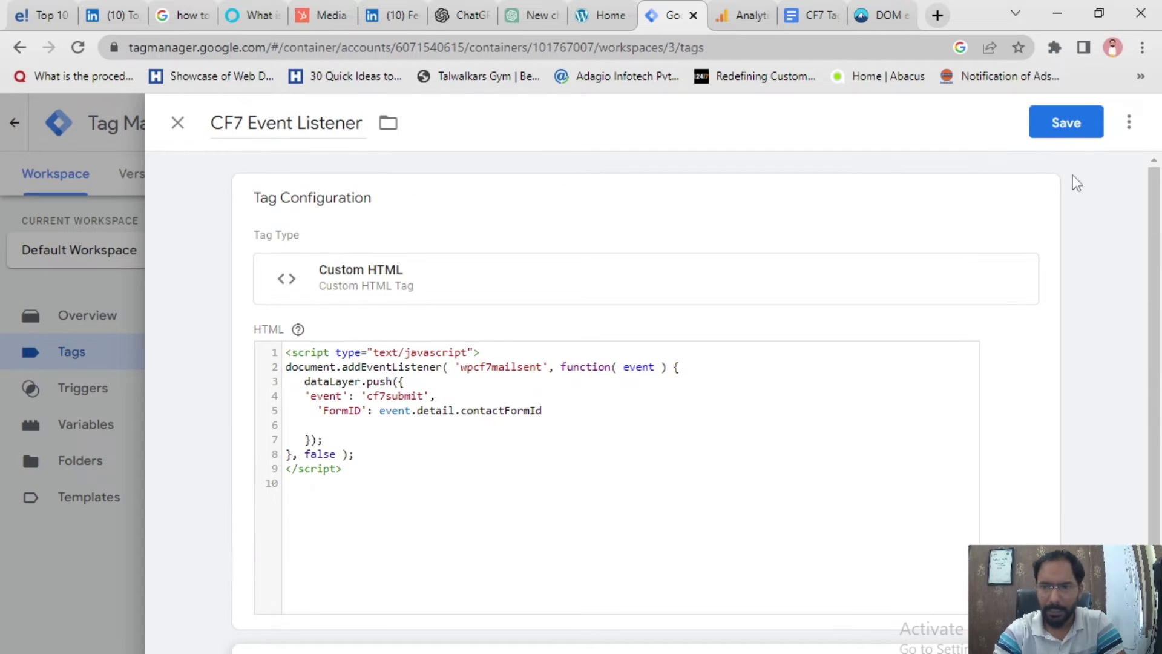
{"action": "left_click", "coordinate": [1066, 124]}
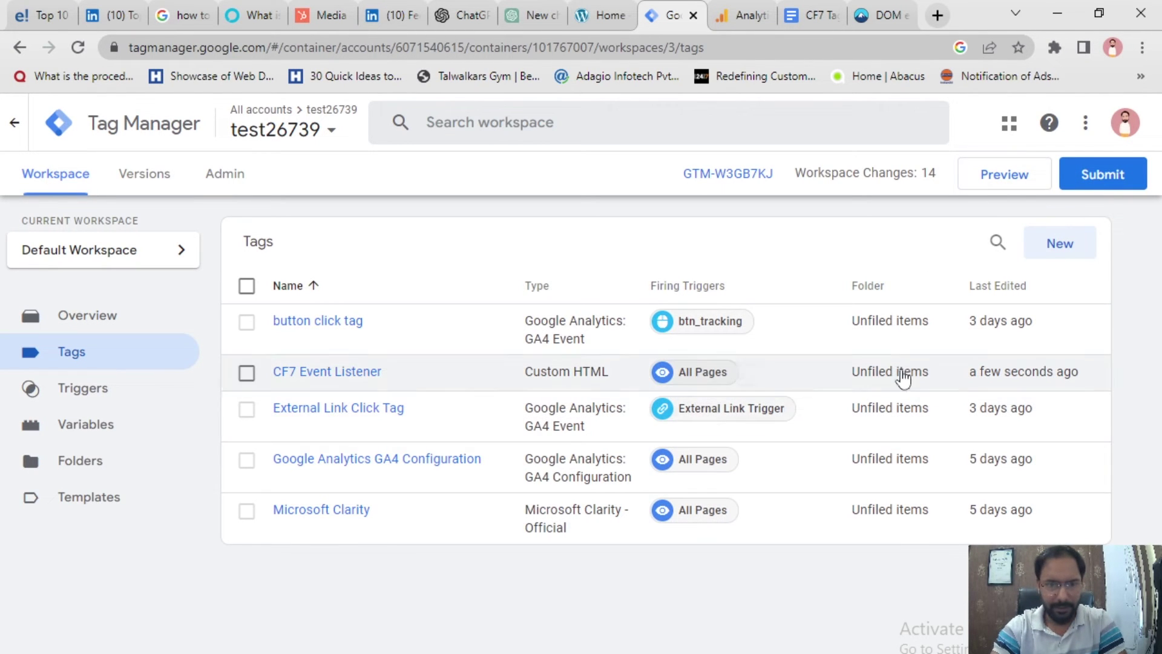
Launch Tag Assistant preview and connect it to the test site.
{"action": "left_click", "coordinate": [1025, 179]}
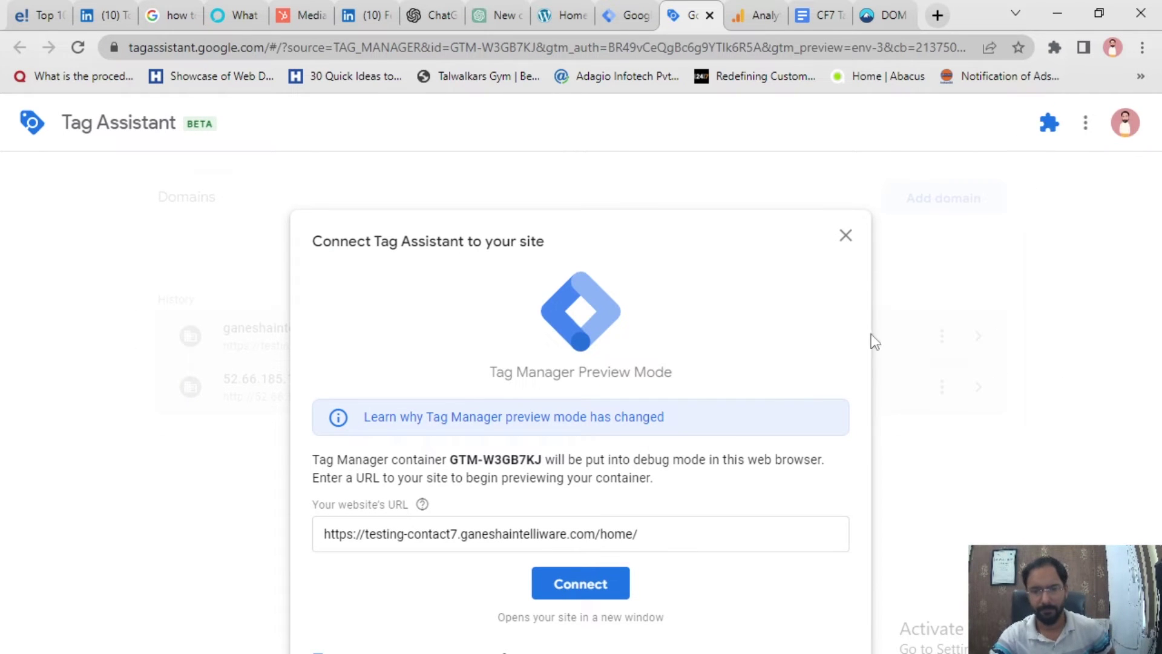
{"action": "left_click", "coordinate": [594, 587]}
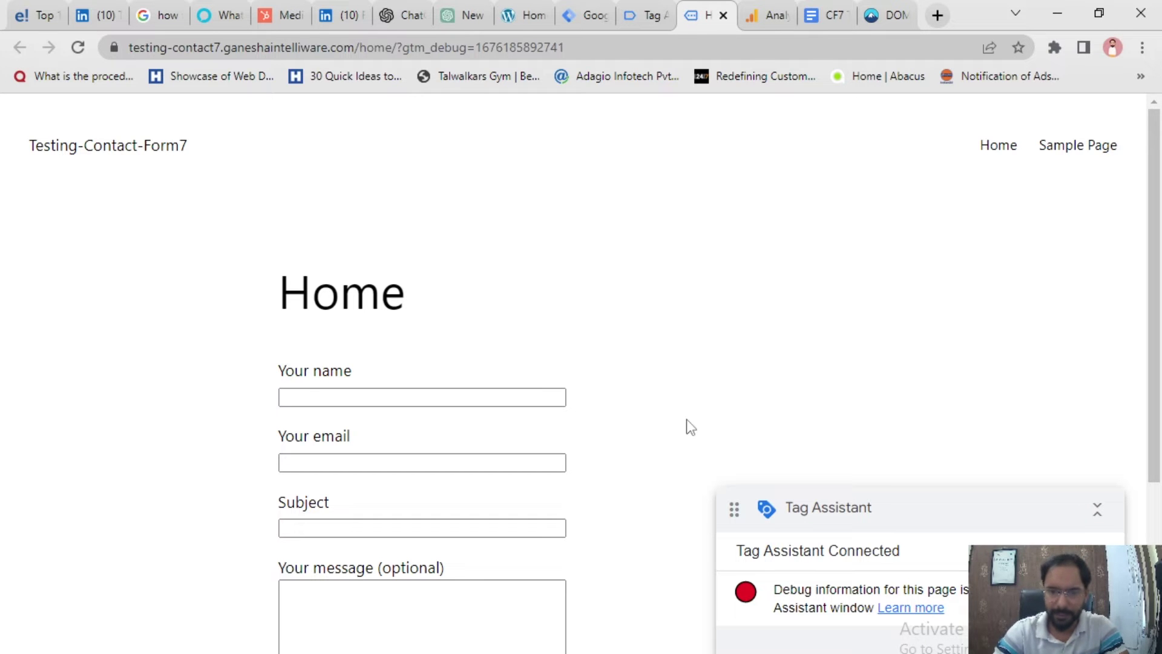
{"action": "left_click", "coordinate": [584, 15]}
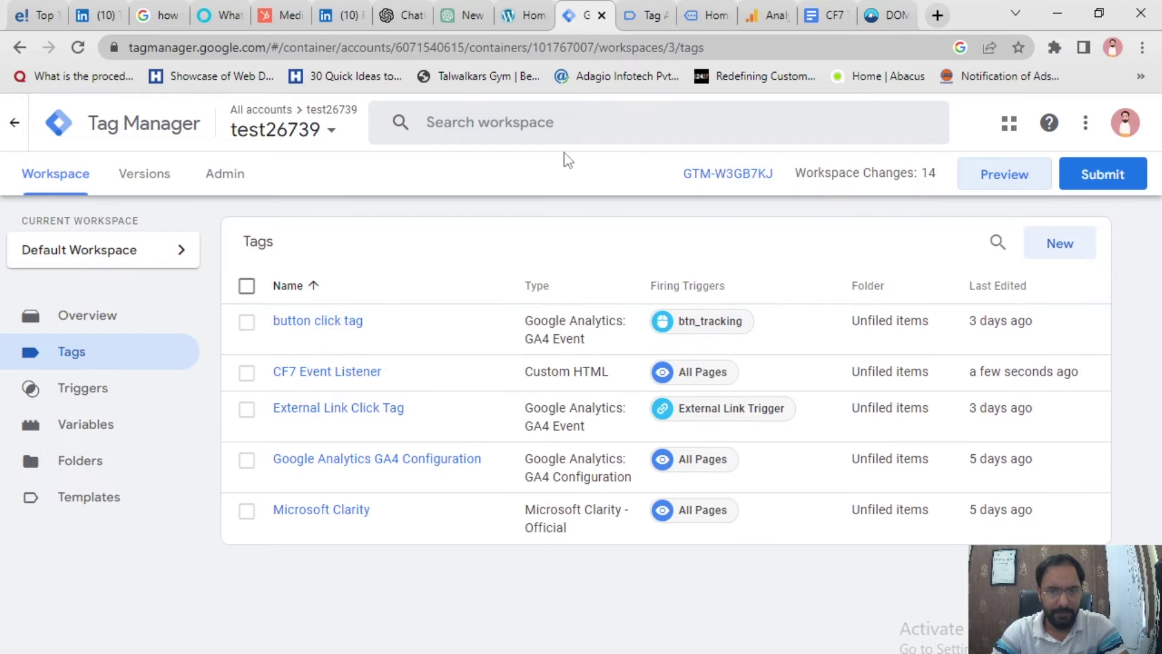
Confirm CF7 Event Listener fired once in Tag Assistant, then go to the site's contact form.
{"action": "left_click", "coordinate": [644, 15]}
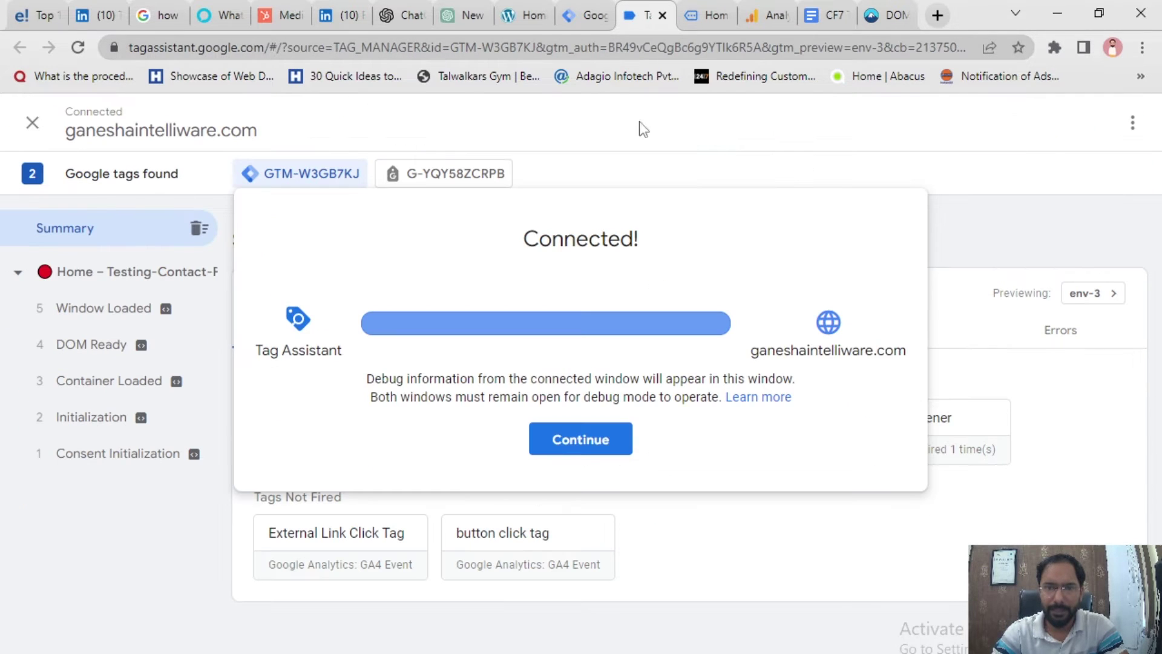
{"action": "left_click", "coordinate": [599, 440]}
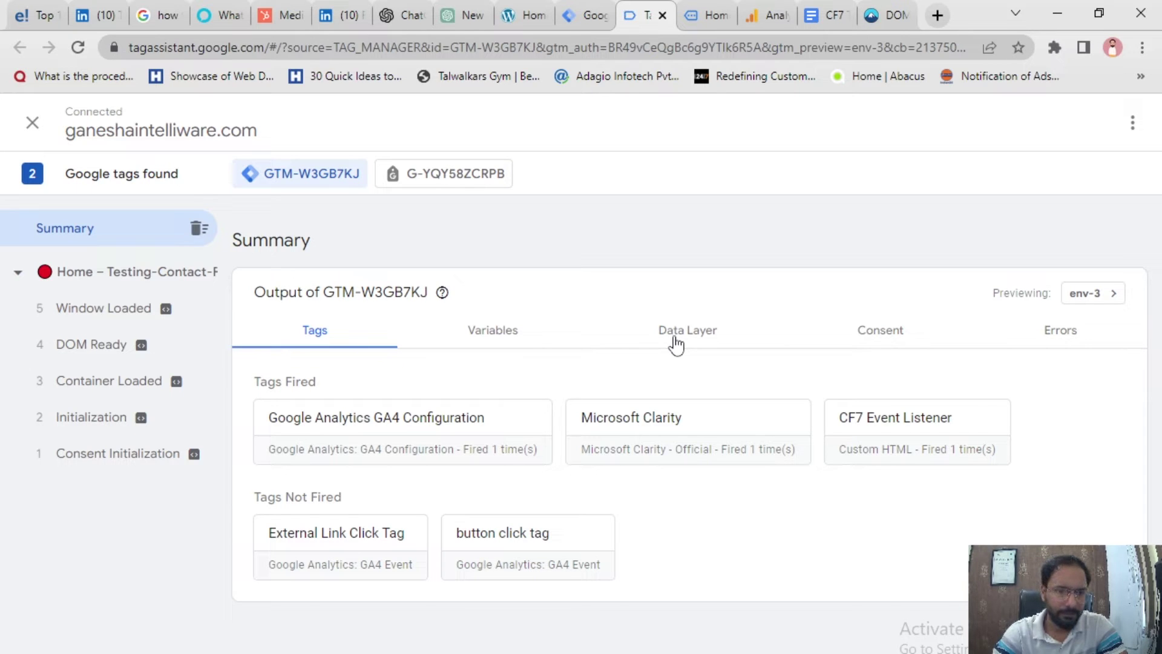
{"action": "left_click", "coordinate": [684, 23]}
{"action": "left_click", "coordinate": [503, 395]}
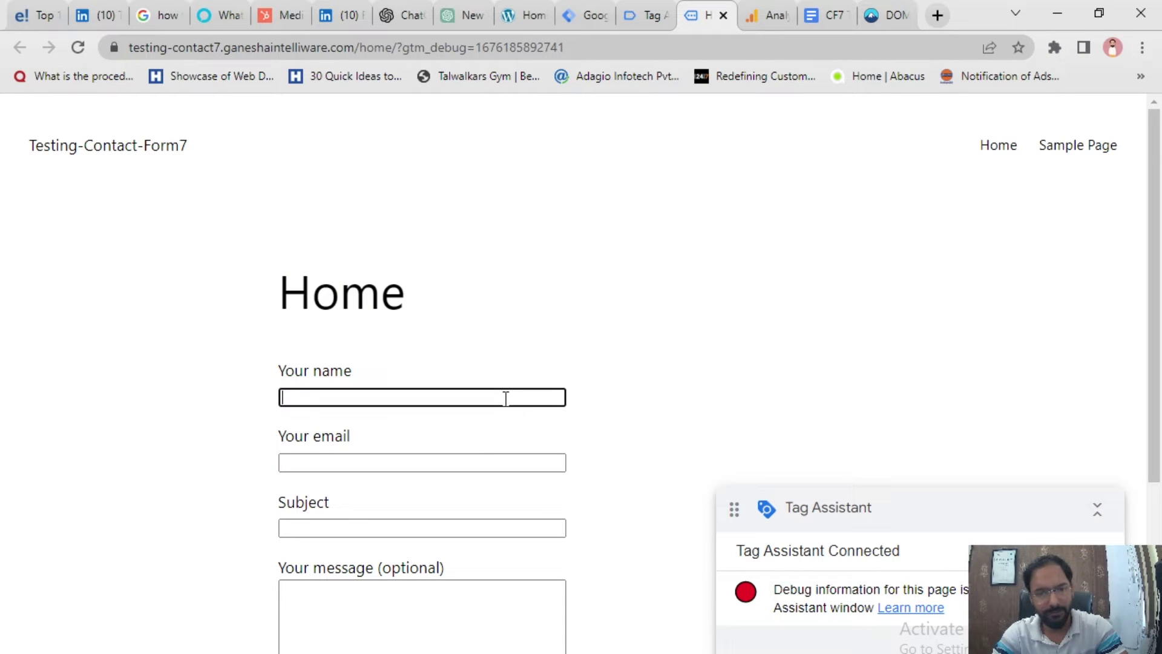
Fill the Contact Form 7 fields with dummy text such as 'rttry' and 'dfhdfh', then submit the form.
{"action": "type", "text": "rttry"}
{"action": "left_click", "coordinate": [475, 461]}
{"action": "type", "text": "rtyrty@gmail.com"}
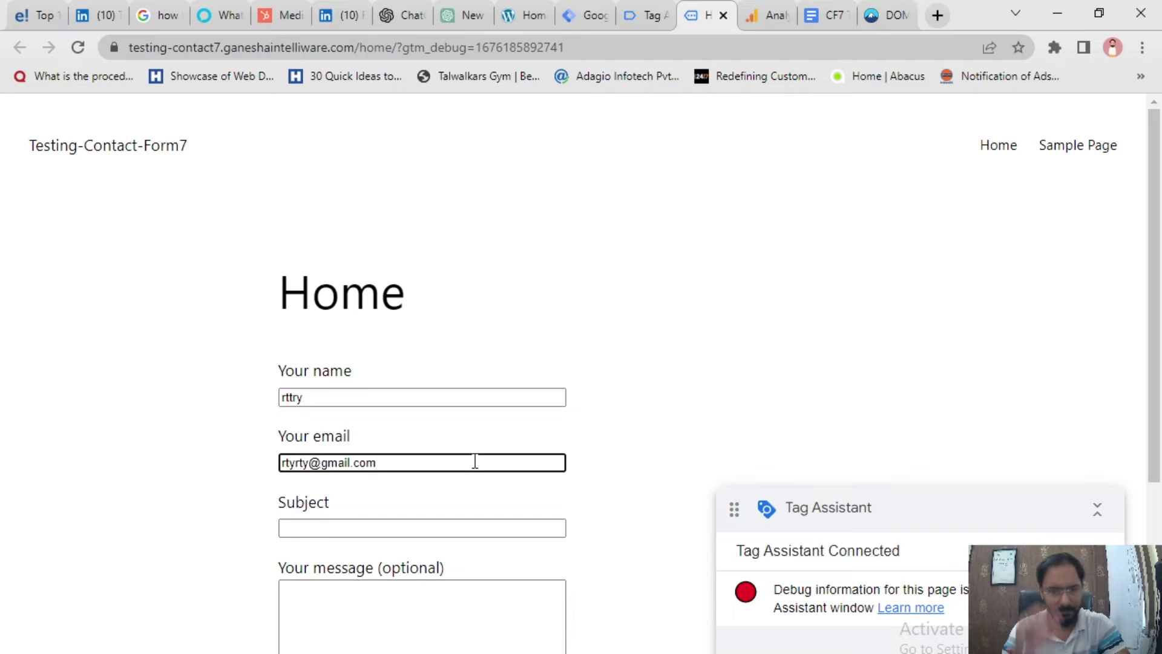
{"action": "left_click", "coordinate": [478, 528]}
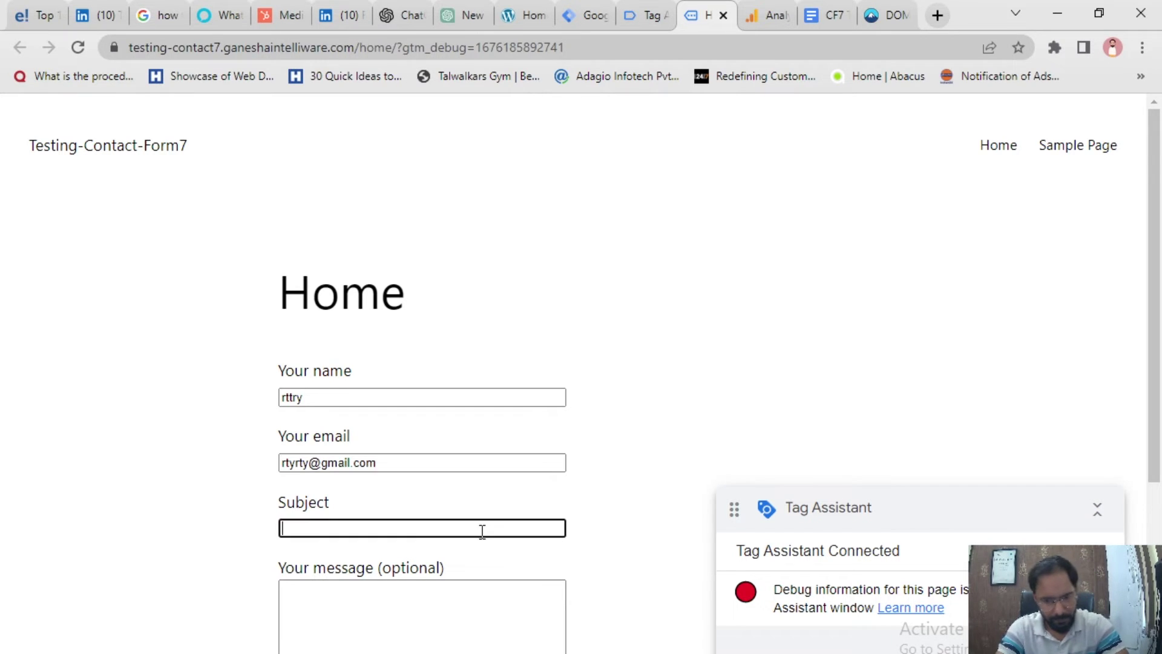
{"action": "type", "text": "dfhdfh"}
{"action": "left_click", "coordinate": [462, 613]}
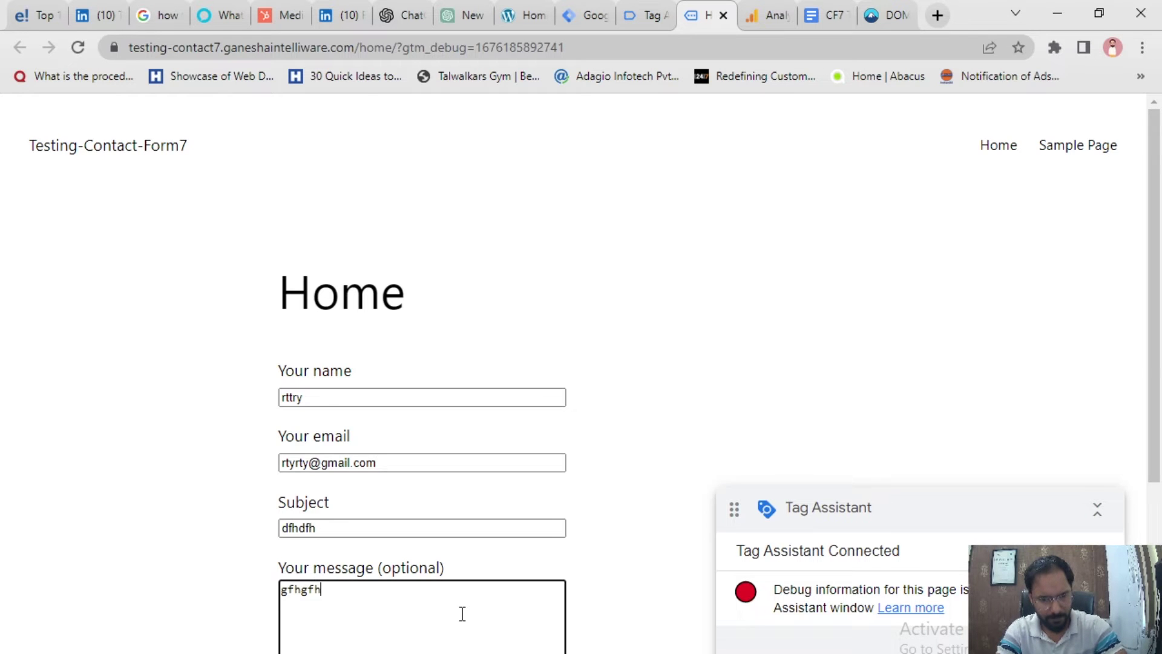
{"action": "scroll", "coordinate": [451, 612], "scroll_direction": "down", "scroll_amount": 3}
{"action": "left_click", "coordinate": [322, 584]}
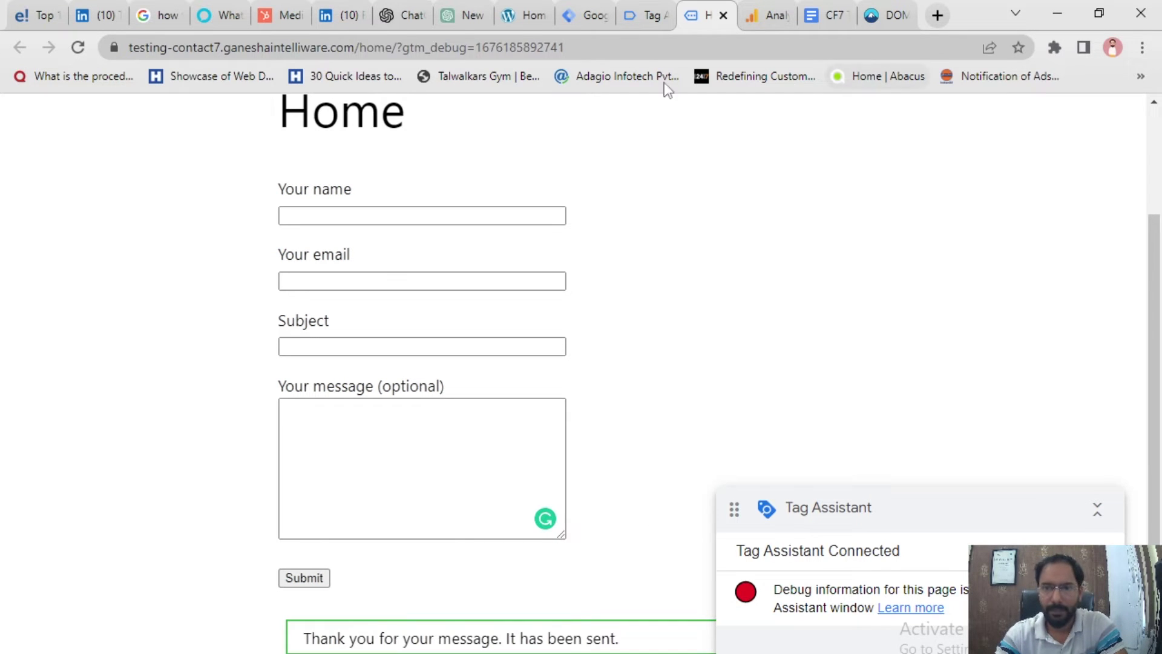
Open the cf7submit timeline event in Tag Assistant and review its dataLayer push and tags output.
{"action": "left_click", "coordinate": [630, 5]}
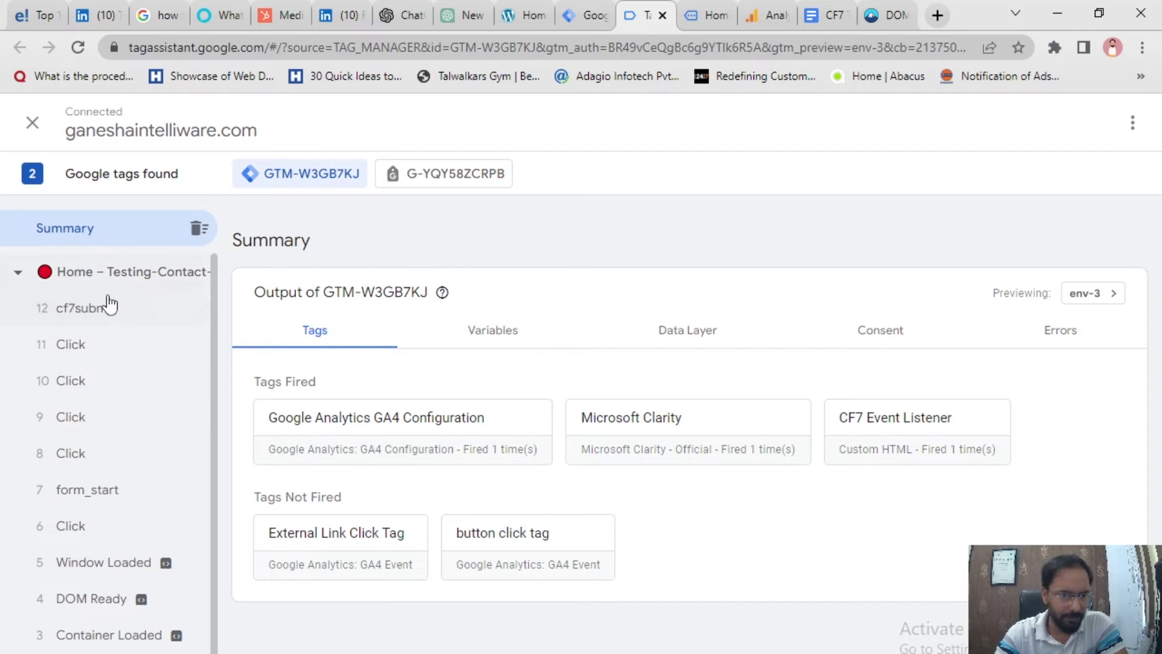
{"action": "left_click", "coordinate": [67, 308]}
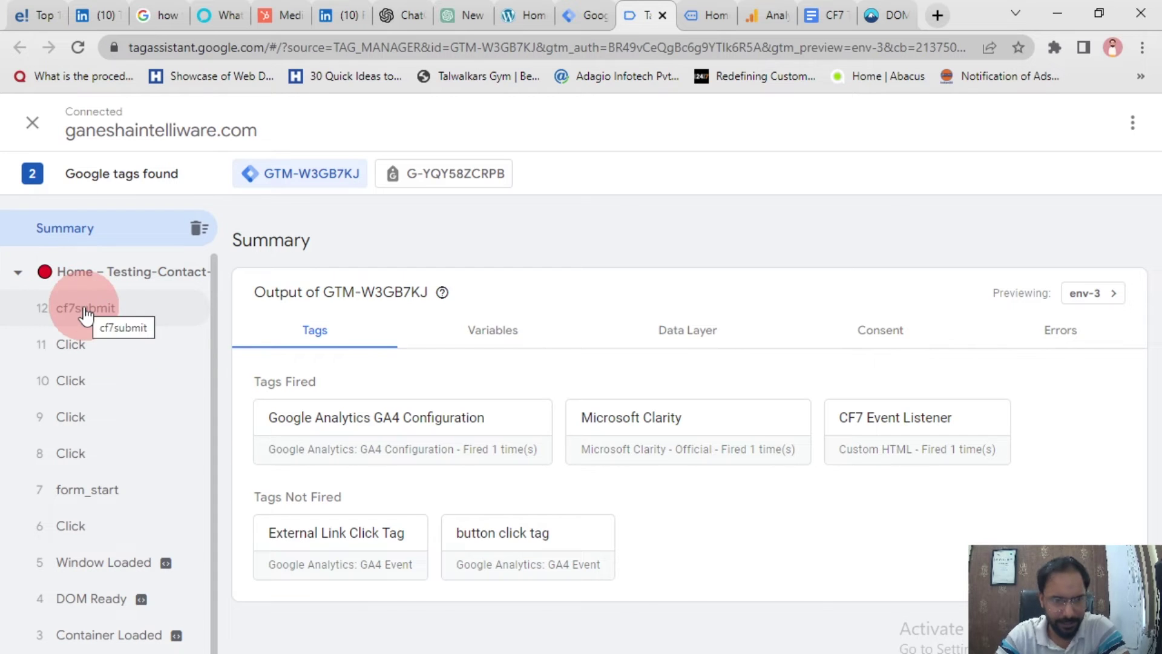
{"action": "left_click", "coordinate": [85, 310]}
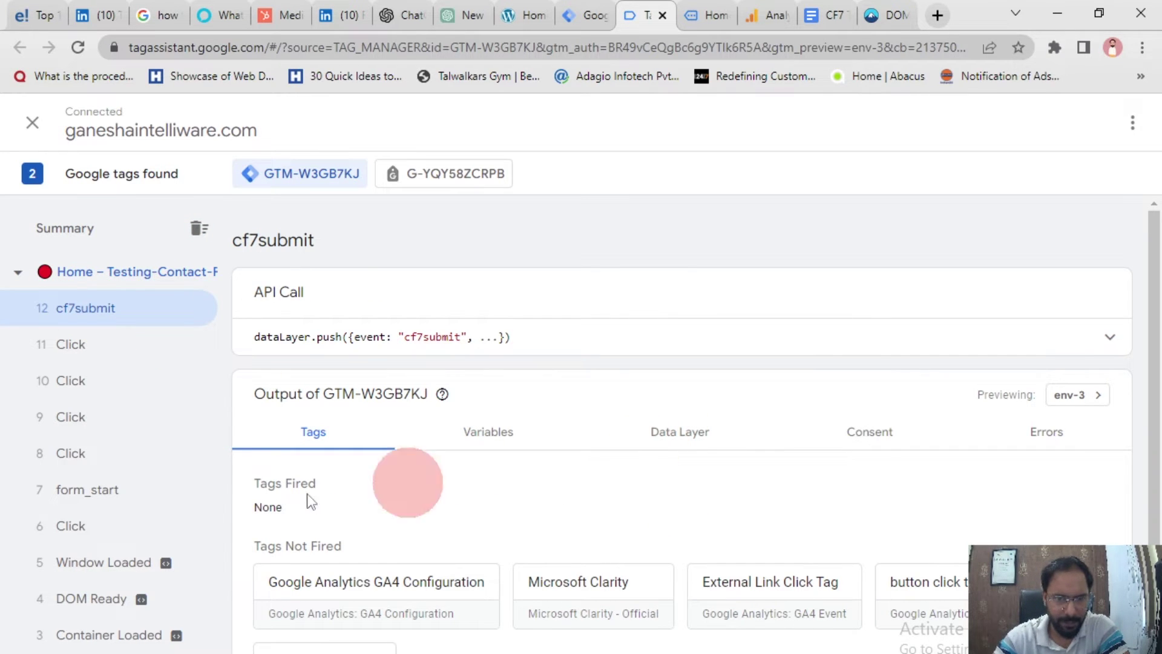
{"action": "left_click_drag", "start_coordinate": [403, 337], "coordinate": [593, 337]}
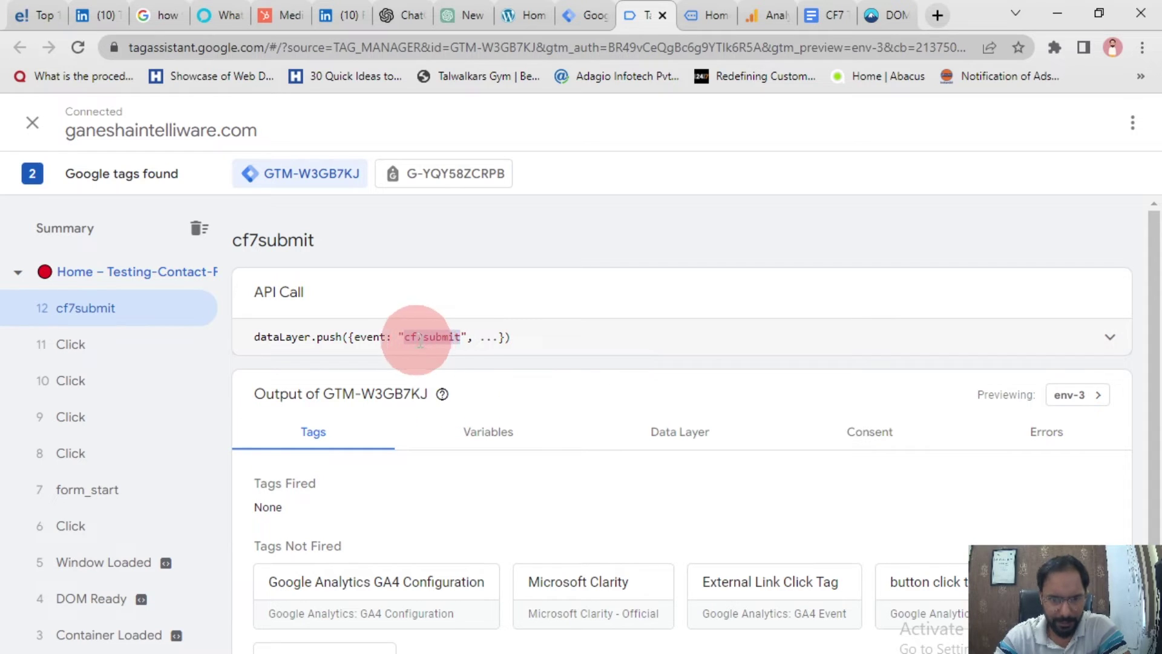
{"action": "scroll", "coordinate": [458, 333], "scroll_direction": "down", "scroll_amount": 1}
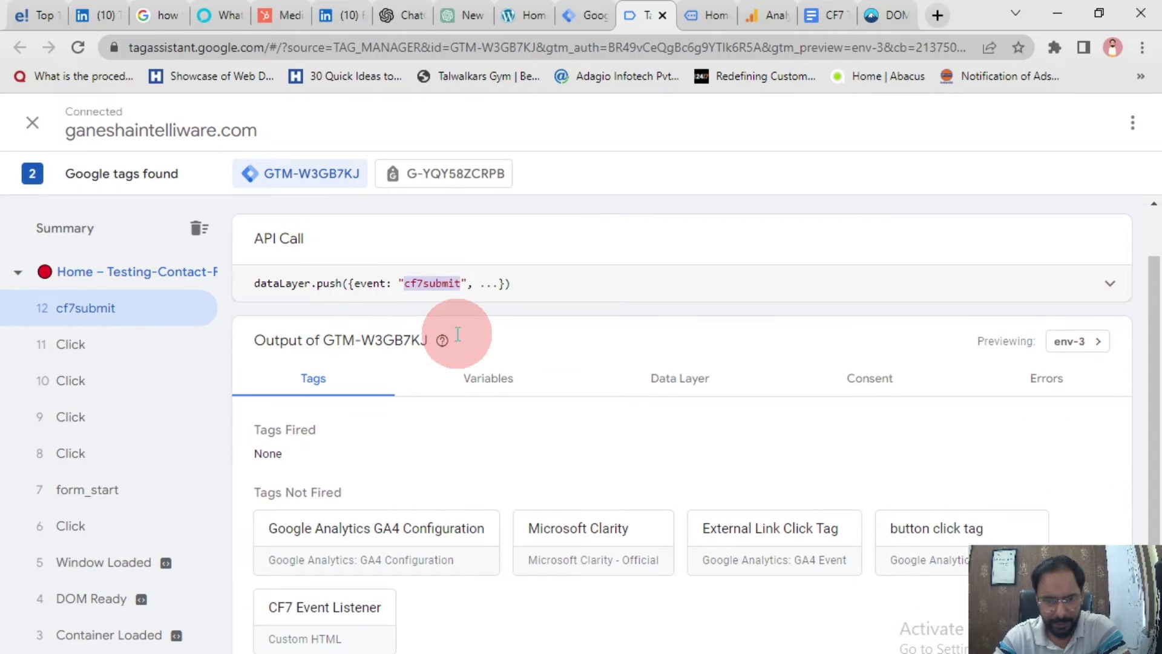
Show the cf7submit Data Layer values and point out the FormID: 5 line.
{"action": "left_click", "coordinate": [669, 377]}
{"action": "scroll", "coordinate": [908, 490], "scroll_direction": "down", "scroll_amount": 3}
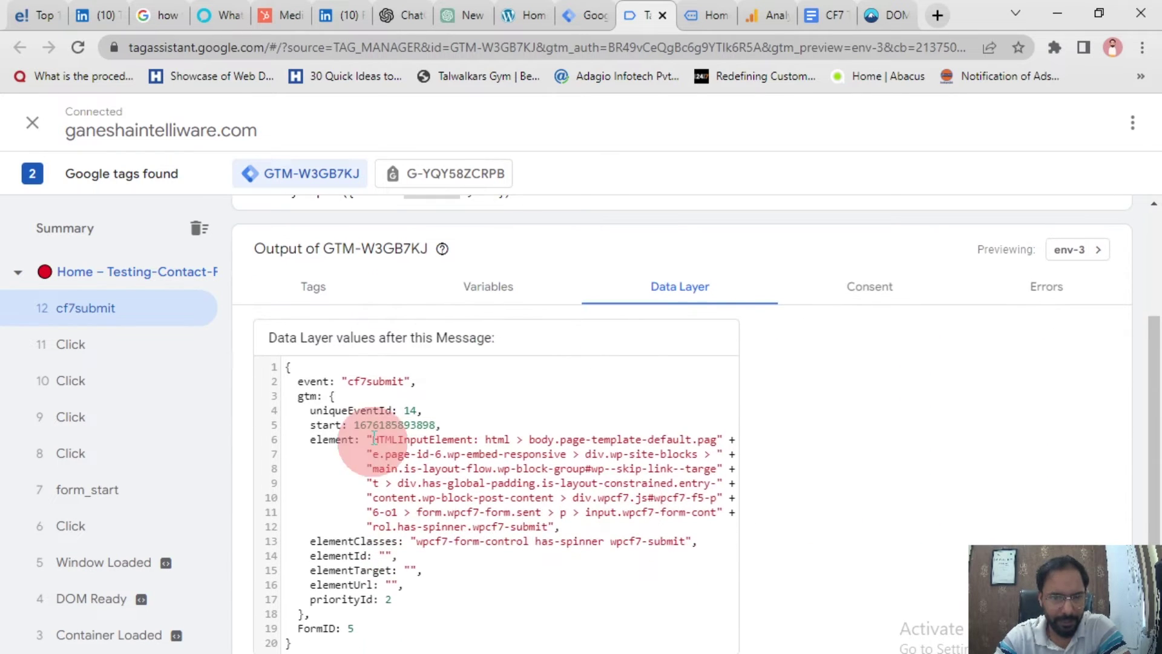
{"action": "double_click", "coordinate": [376, 381]}
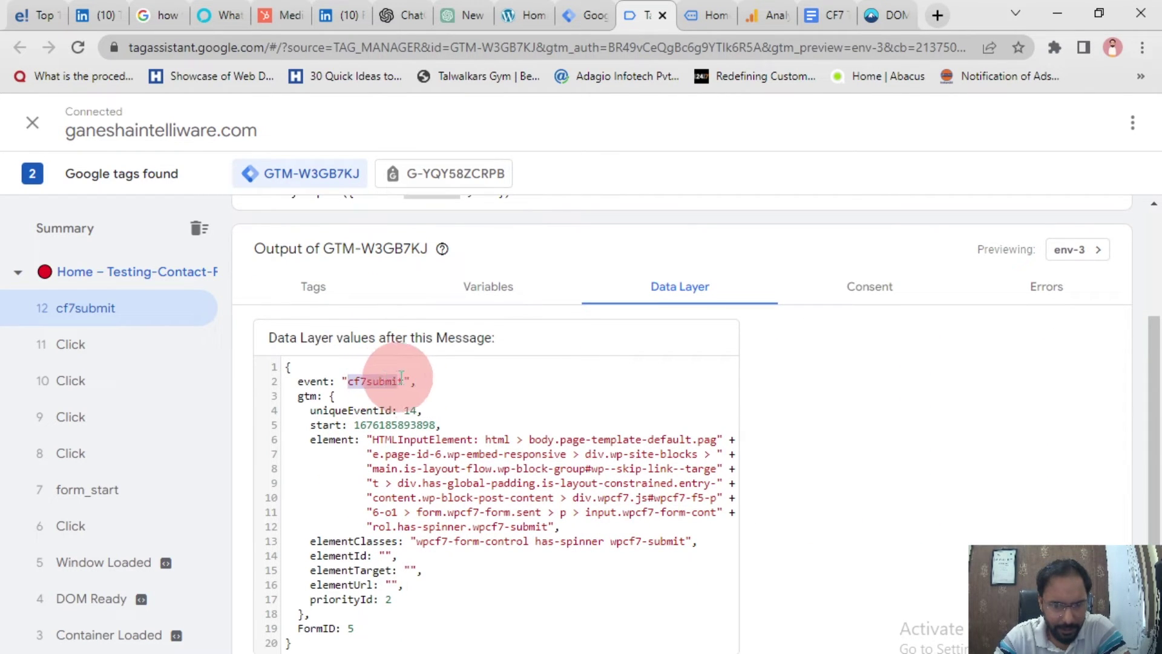
{"action": "left_click", "coordinate": [512, 440]}
{"action": "left_click", "coordinate": [666, 628]}
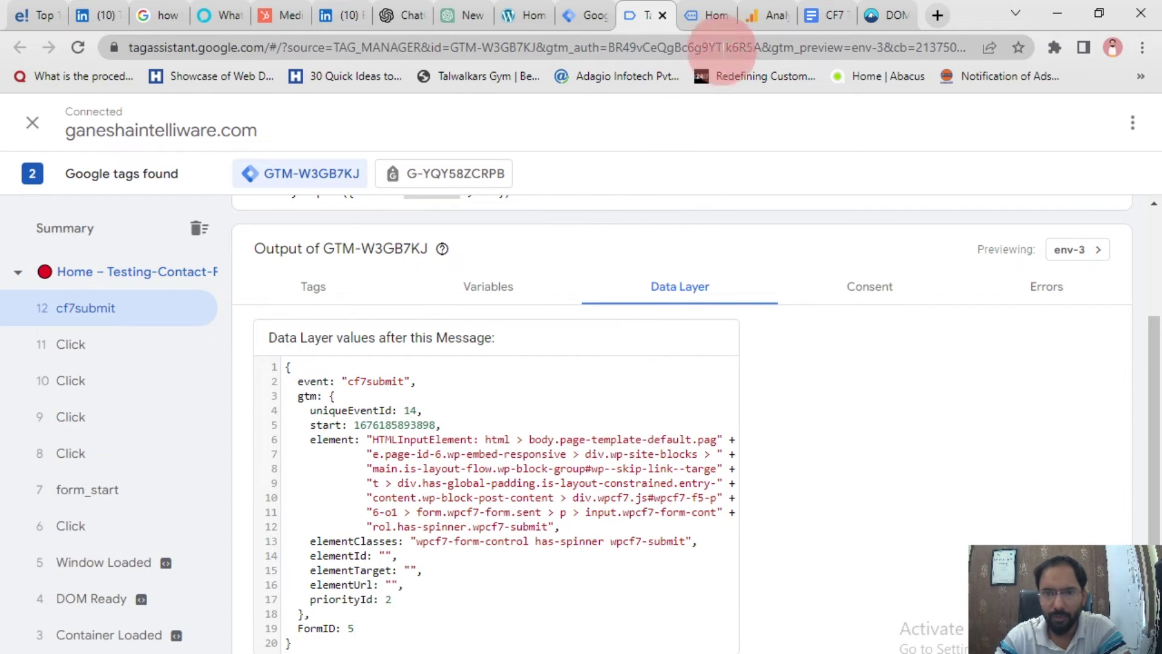
Check the Tag Manager Variables list, then highlight the FormID key in the data layer.
{"action": "left_click", "coordinate": [707, 15]}
{"action": "left_click", "coordinate": [765, 15]}
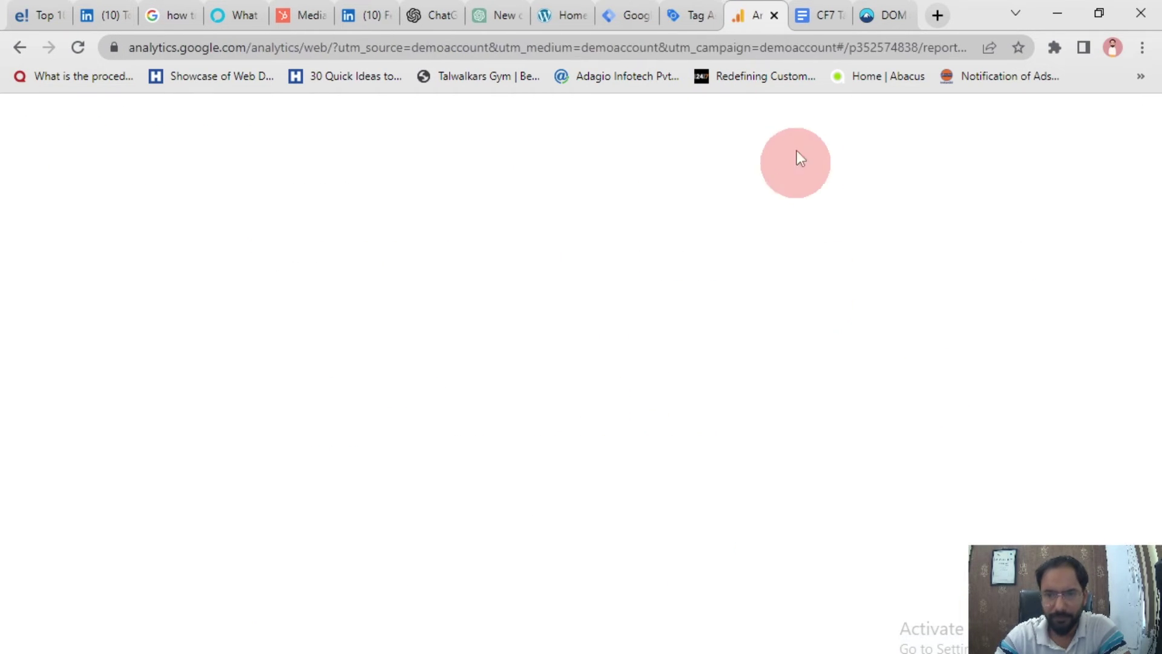
{"action": "left_click", "coordinate": [693, 14]}
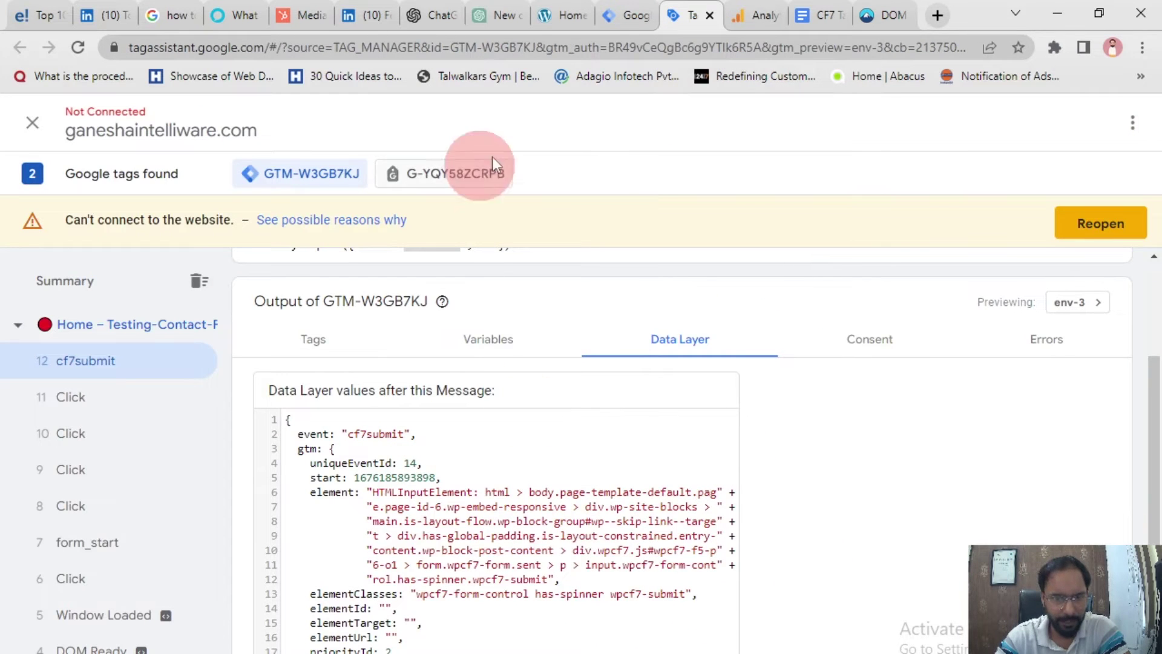
{"action": "left_click", "coordinate": [627, 15]}
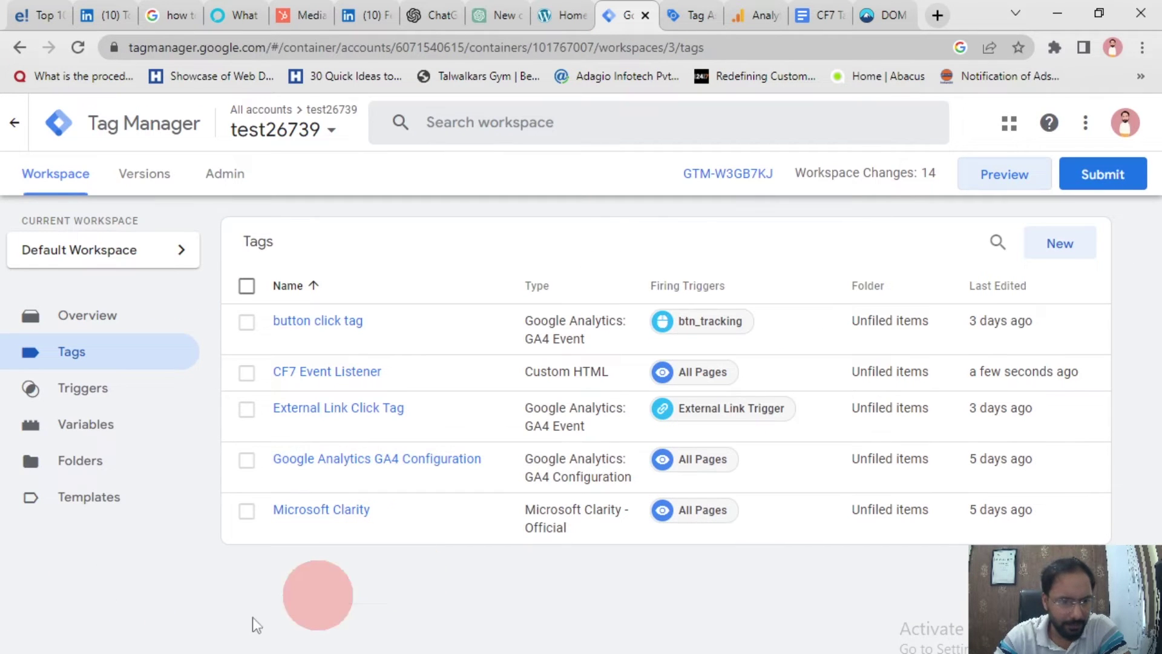
{"action": "left_click", "coordinate": [76, 433]}
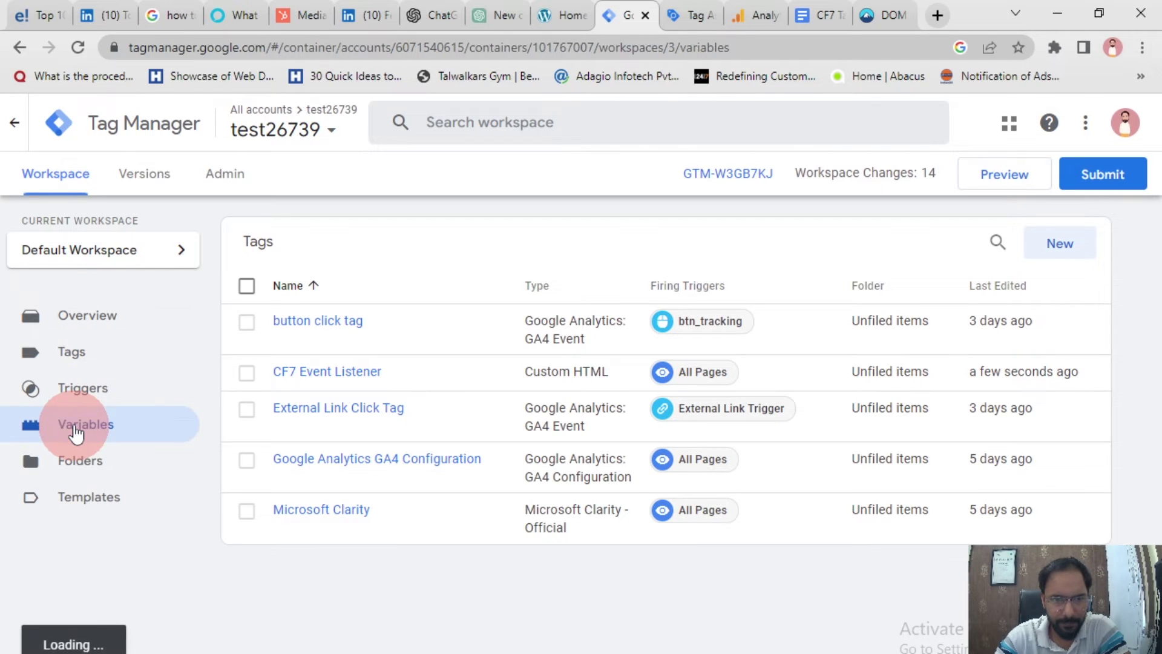
{"action": "left_click", "coordinate": [690, 16]}
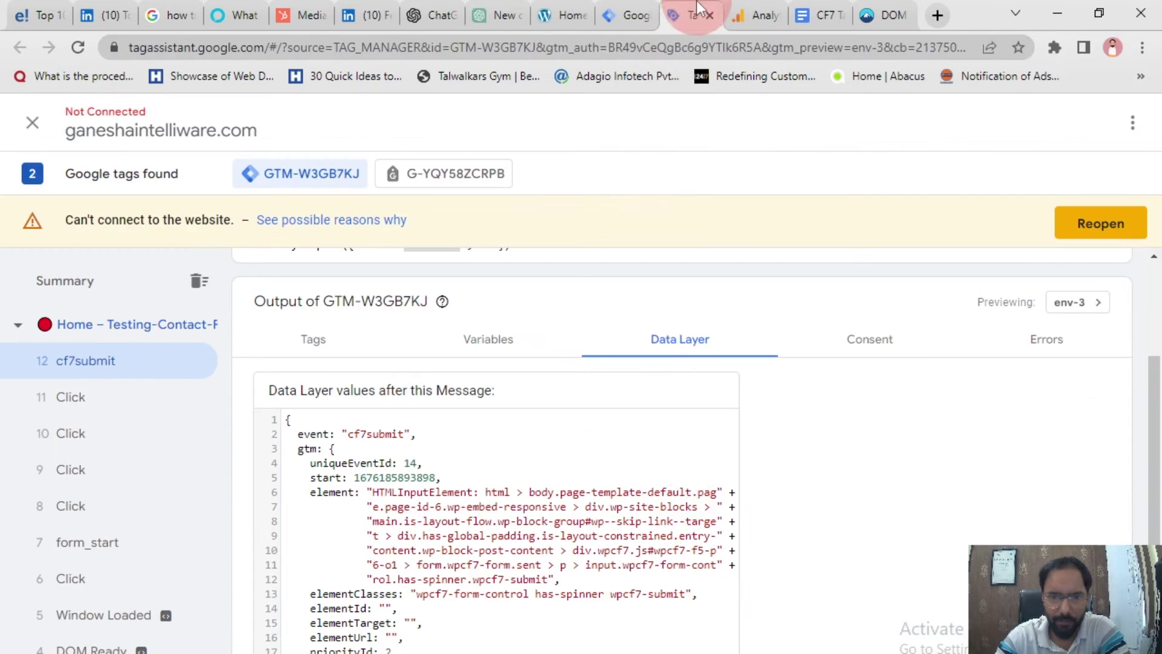
{"action": "scroll", "coordinate": [695, 466], "scroll_direction": "down", "scroll_amount": 1}
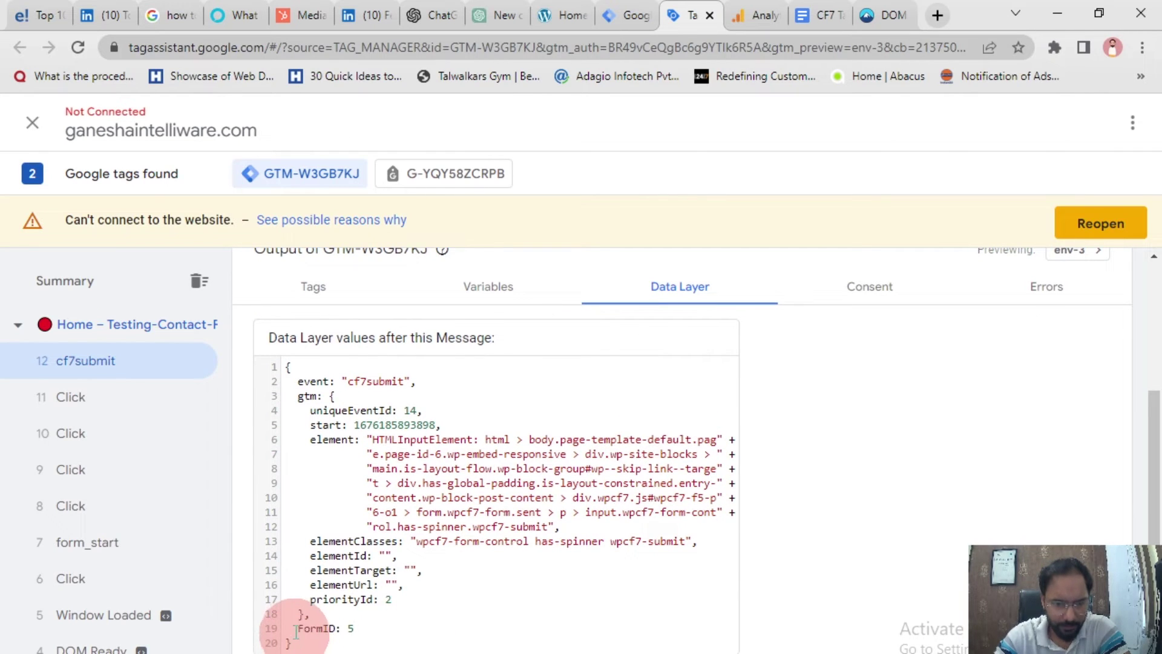
{"action": "left_click_drag", "start_coordinate": [273, 631], "coordinate": [338, 634]}
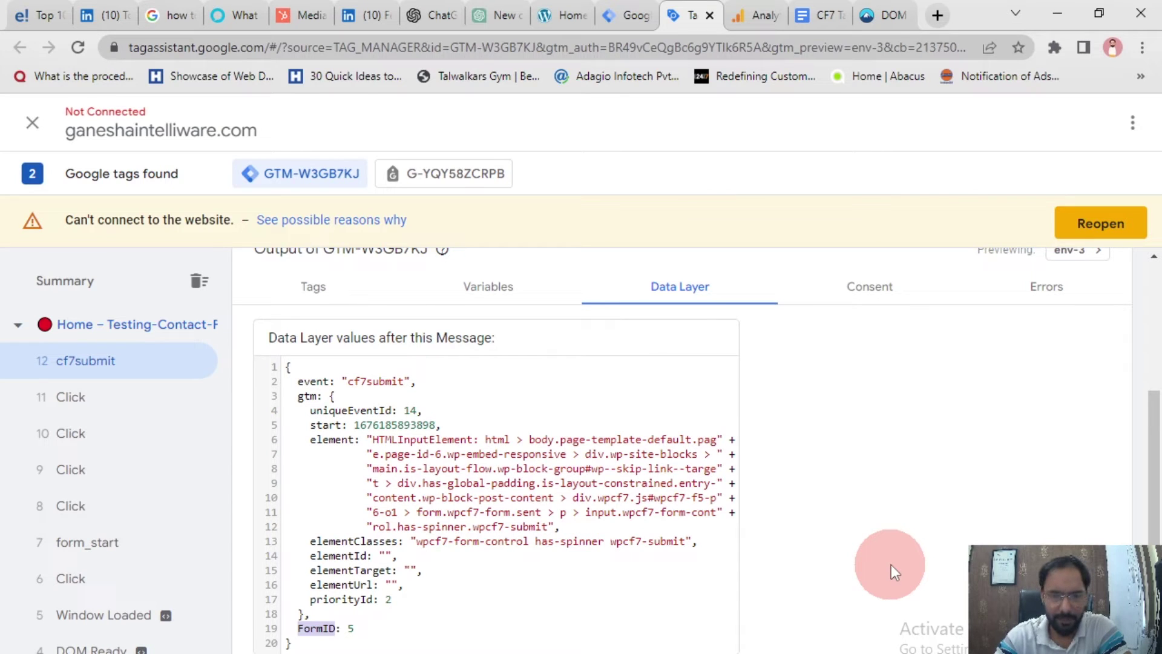
{"action": "left_click", "coordinate": [629, 13]}
{"action": "left_click", "coordinate": [690, 14]}
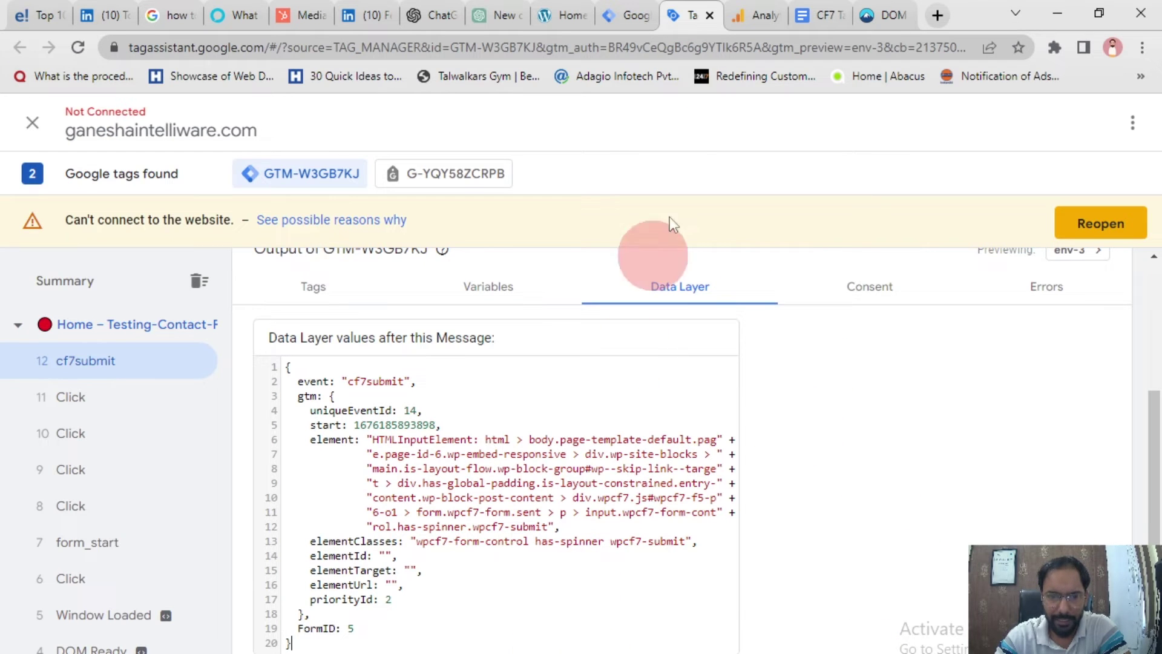
Create a new user-defined variable titled CF7 Formid with type Data Layer Variable.
{"action": "left_click", "coordinate": [623, 9]}
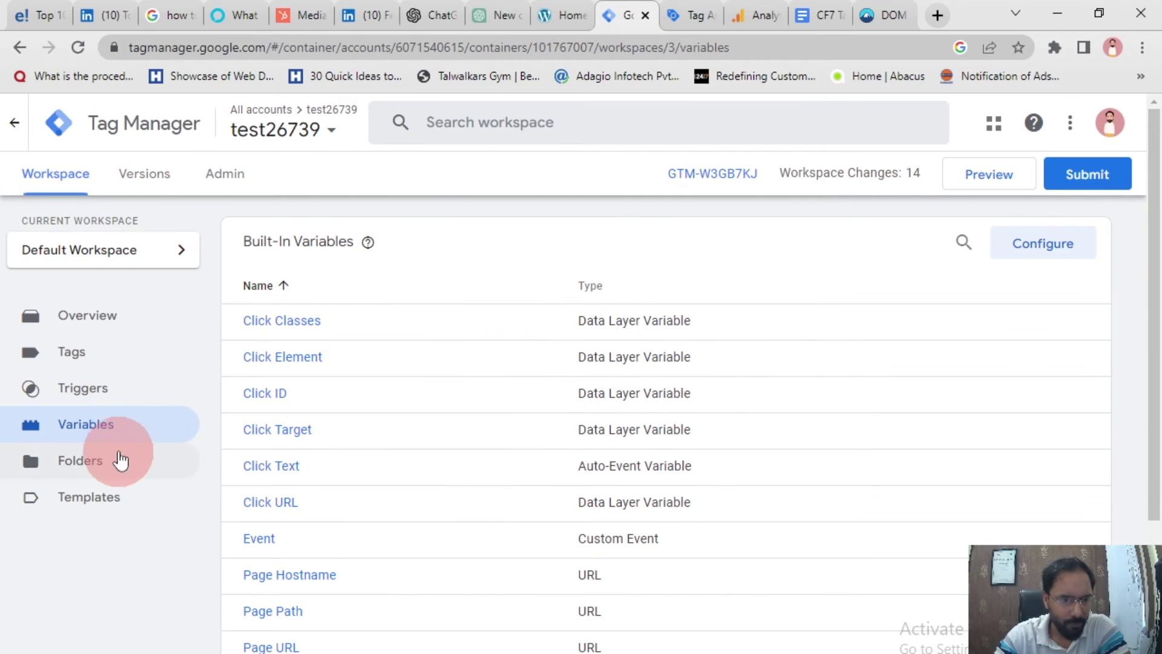
{"action": "scroll", "coordinate": [893, 419], "scroll_direction": "down", "scroll_amount": 3}
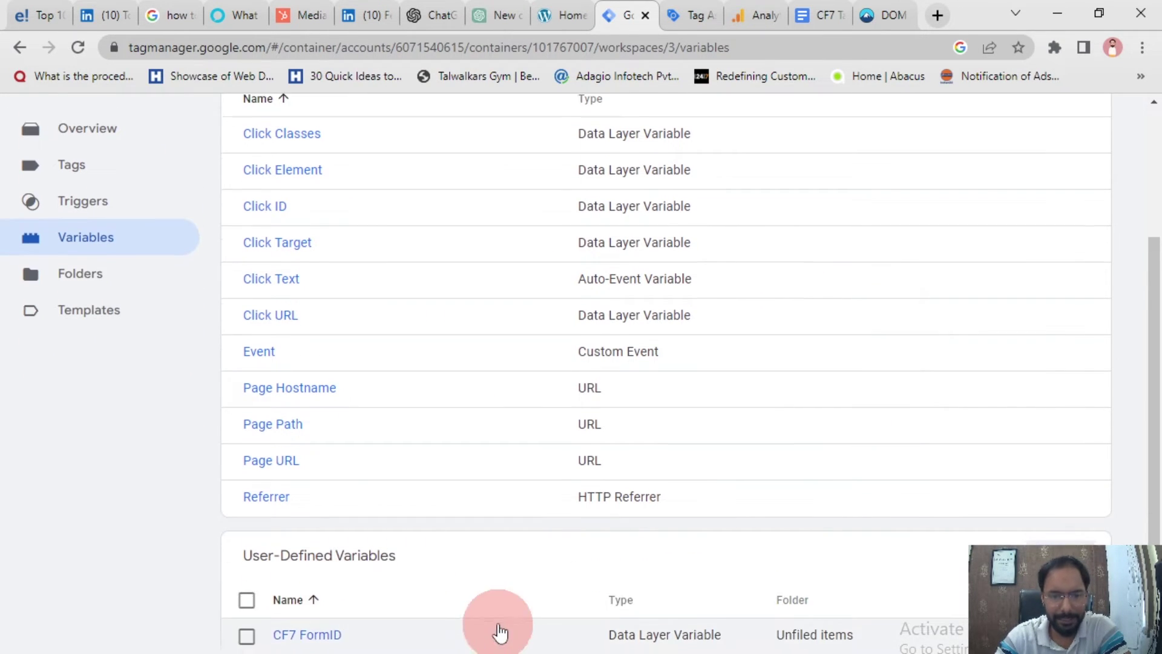
{"action": "scroll", "coordinate": [545, 635], "scroll_direction": "down", "scroll_amount": 1}
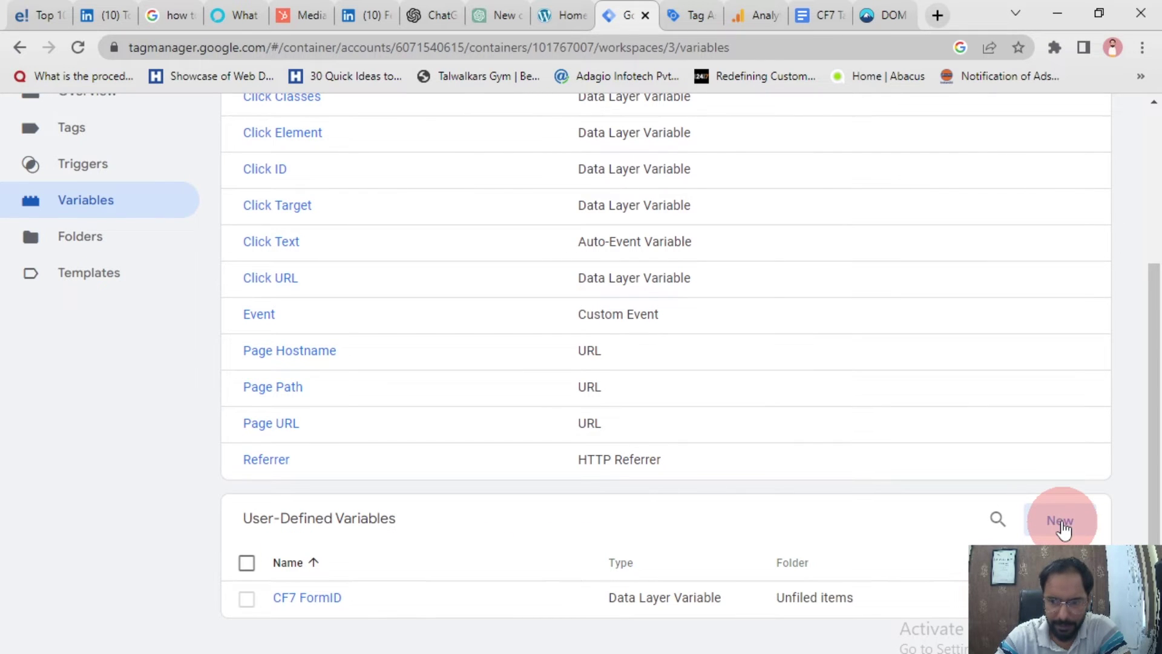
{"action": "left_click", "coordinate": [1060, 521]}
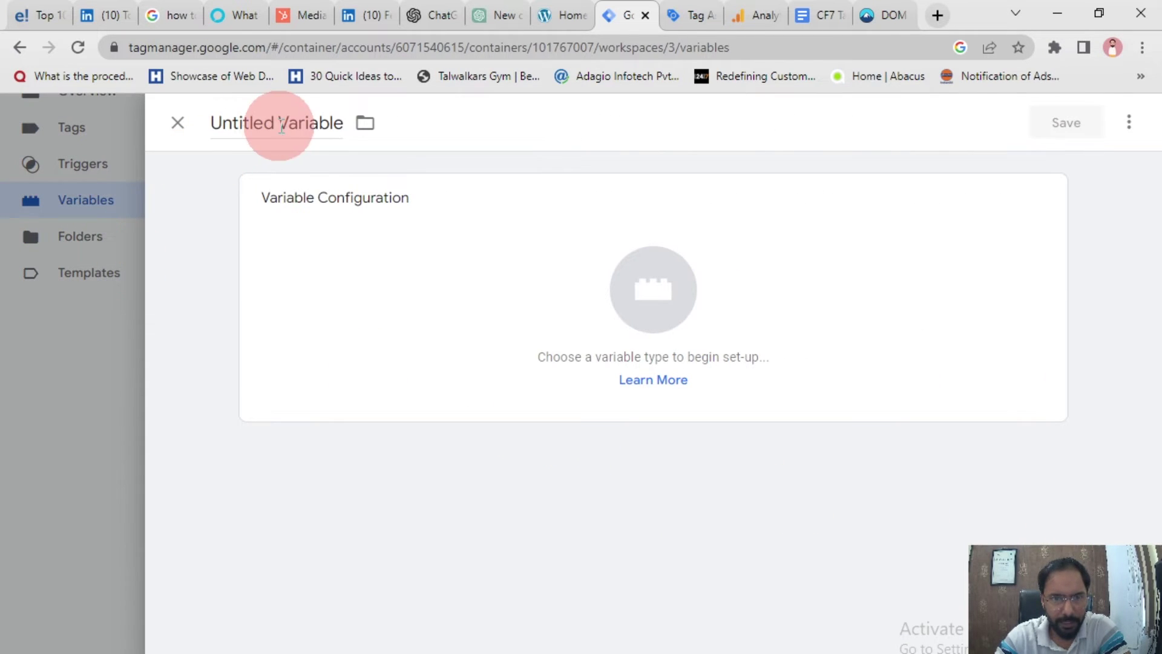
{"action": "left_click", "coordinate": [281, 126]}
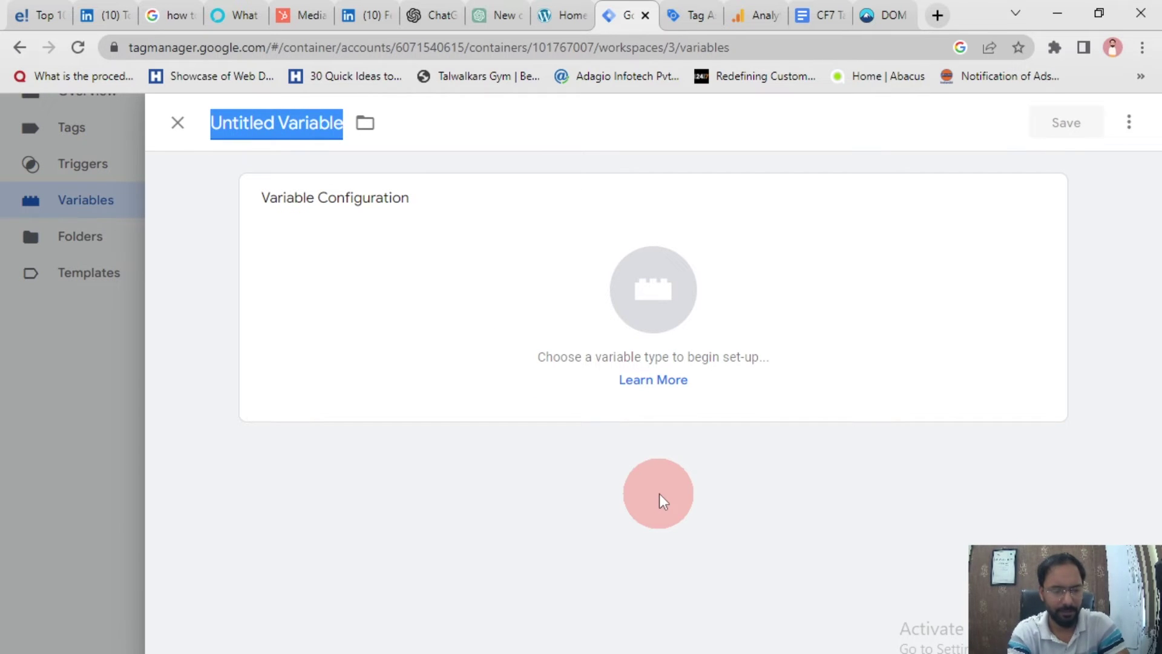
{"action": "type", "text": "CF7 Formid"}
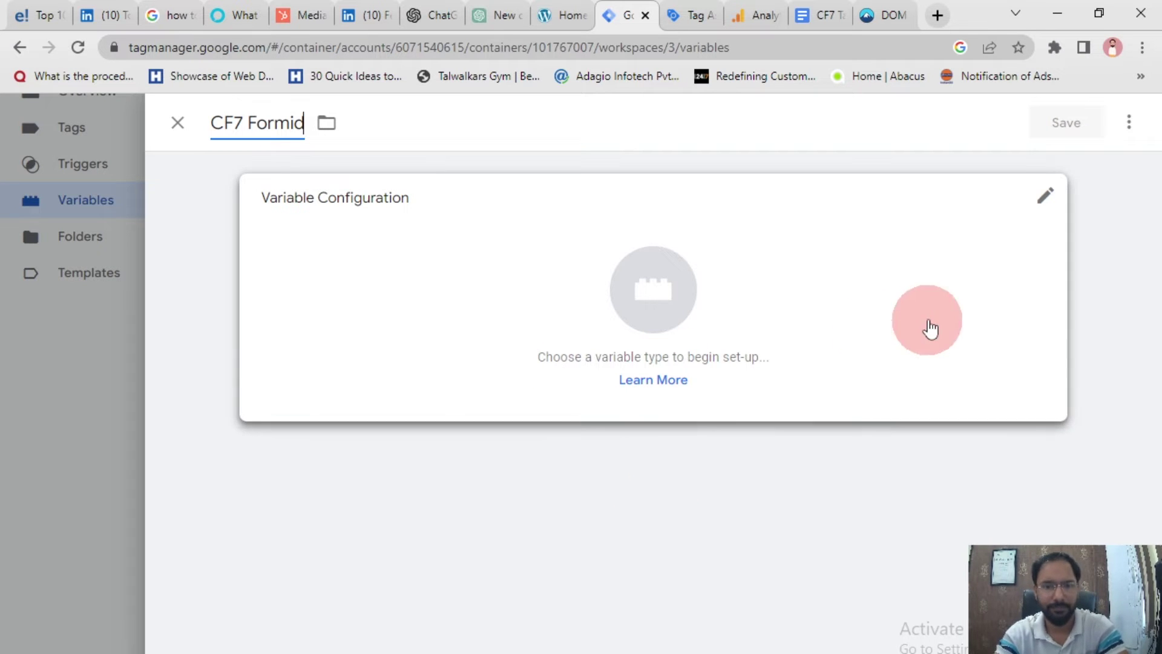
{"action": "left_click", "coordinate": [666, 303]}
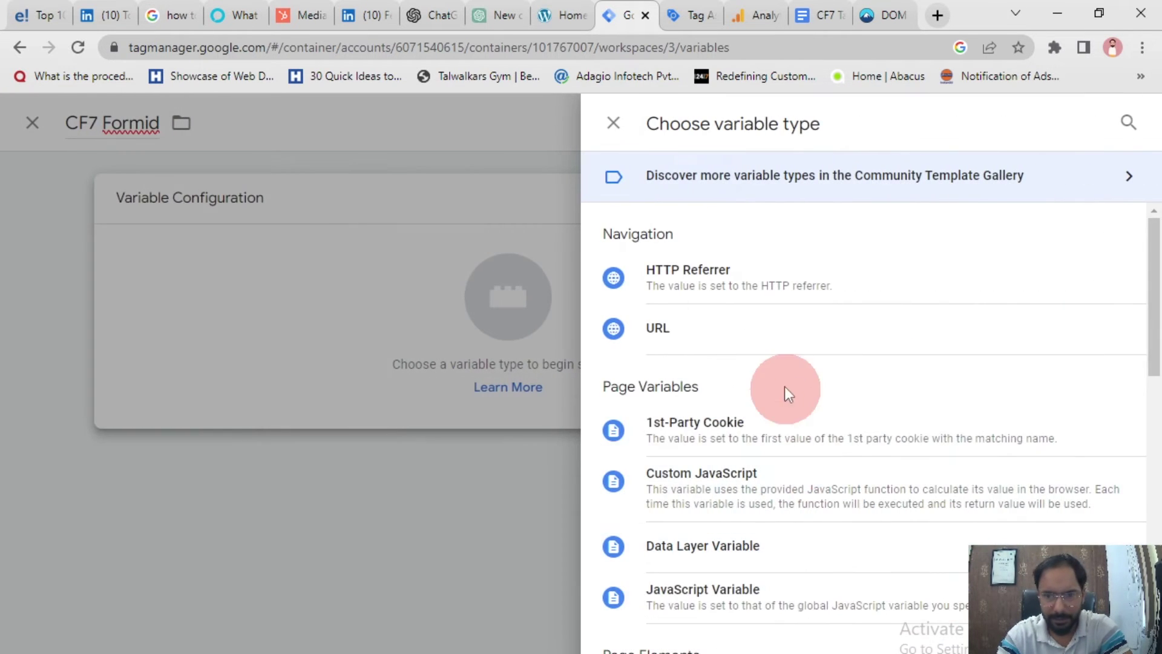
{"action": "scroll", "coordinate": [887, 515], "scroll_direction": "down", "scroll_amount": 5}
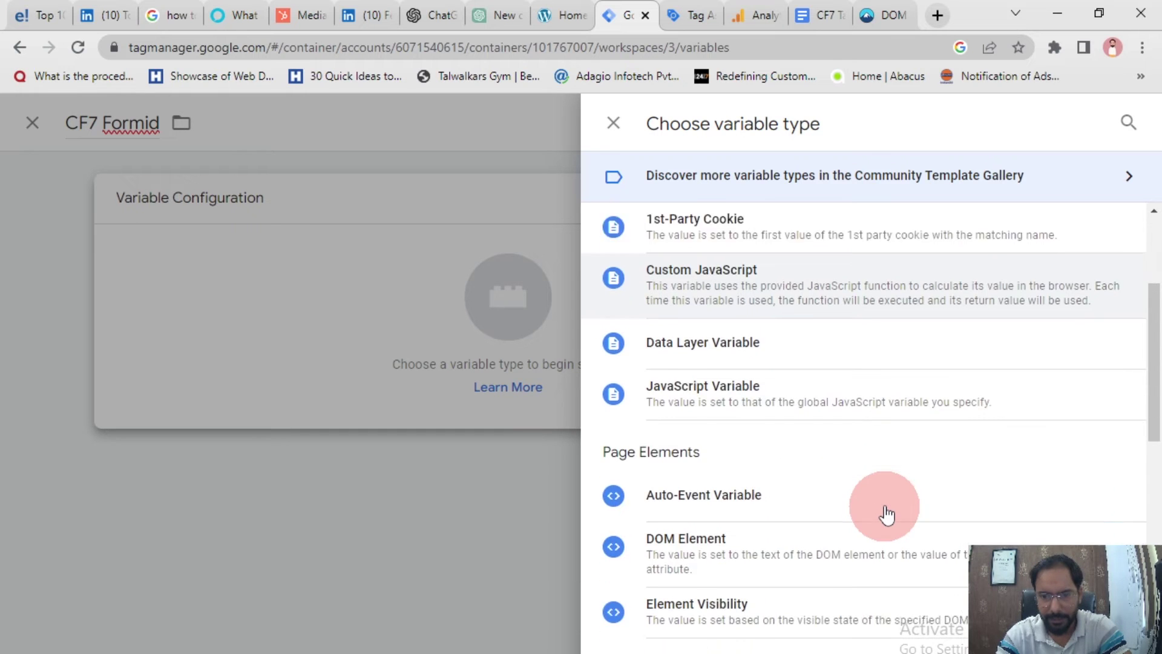
{"action": "scroll", "coordinate": [884, 506], "scroll_direction": "up", "scroll_amount": 1}
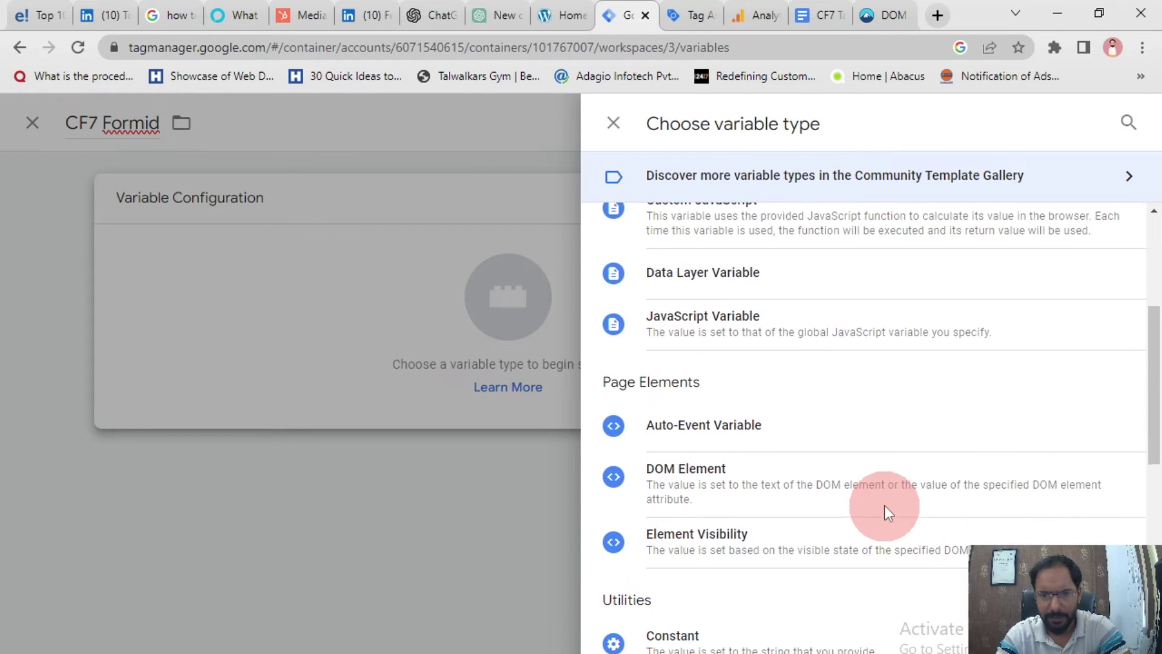
{"action": "scroll", "coordinate": [884, 509], "scroll_direction": "down", "scroll_amount": 5}
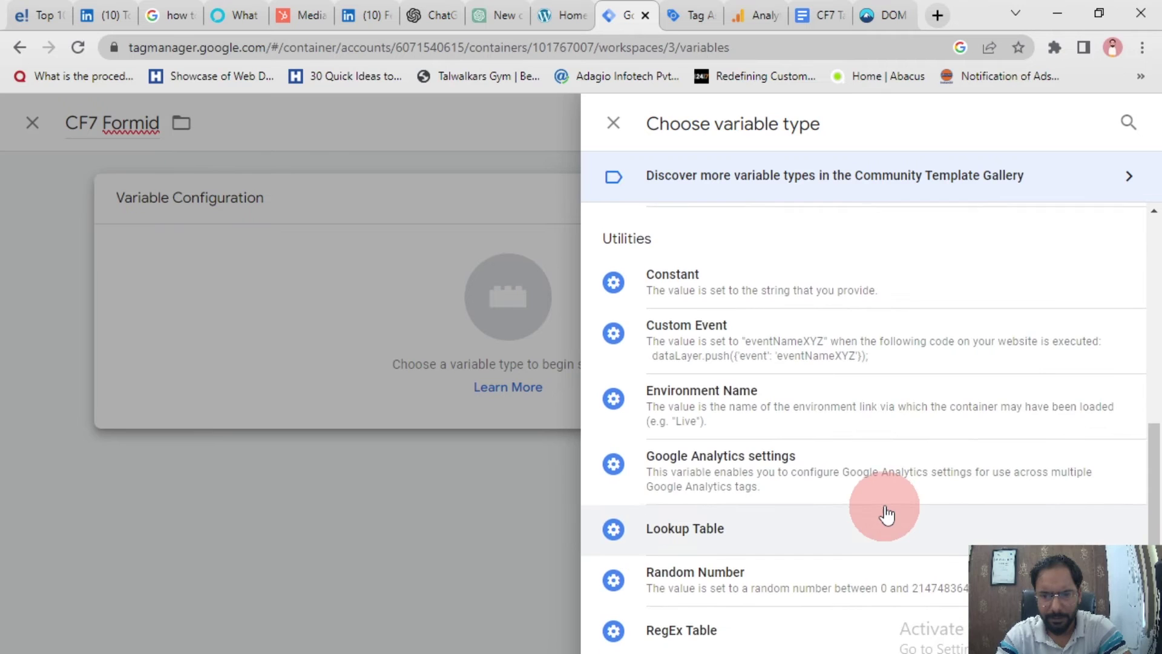
{"action": "scroll", "coordinate": [884, 511], "scroll_direction": "up", "scroll_amount": 9}
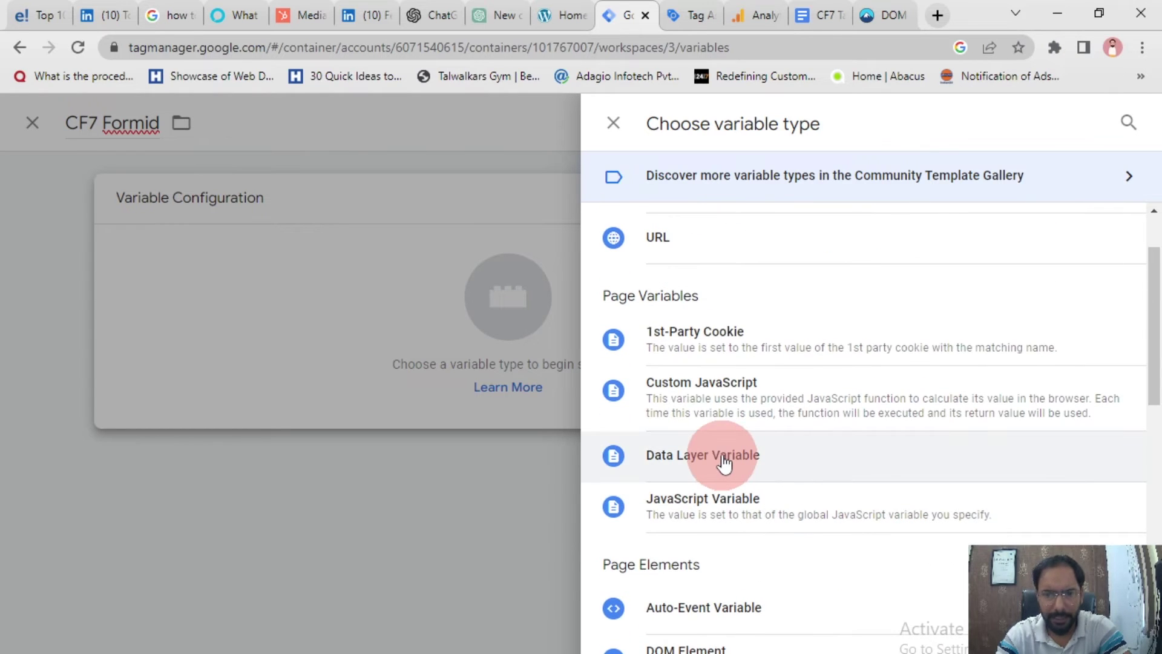
{"action": "left_click", "coordinate": [724, 464]}
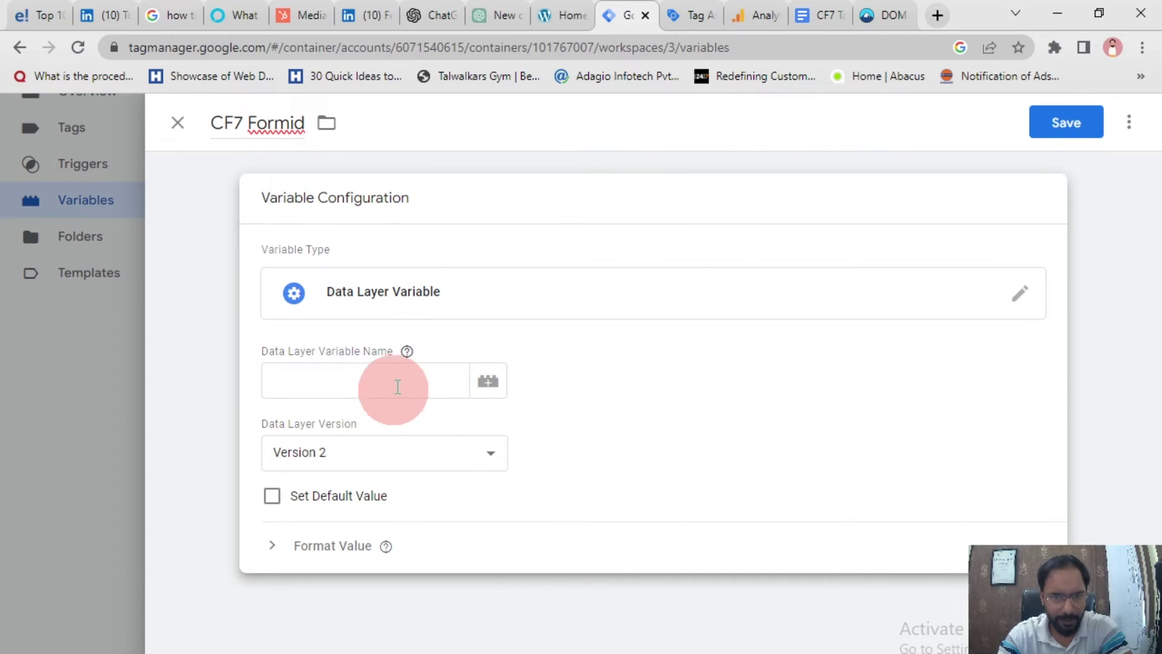
Copy FormID from Tag Assistant's data layer into the Data Layer Variable Name field.
{"action": "left_click", "coordinate": [398, 386]}
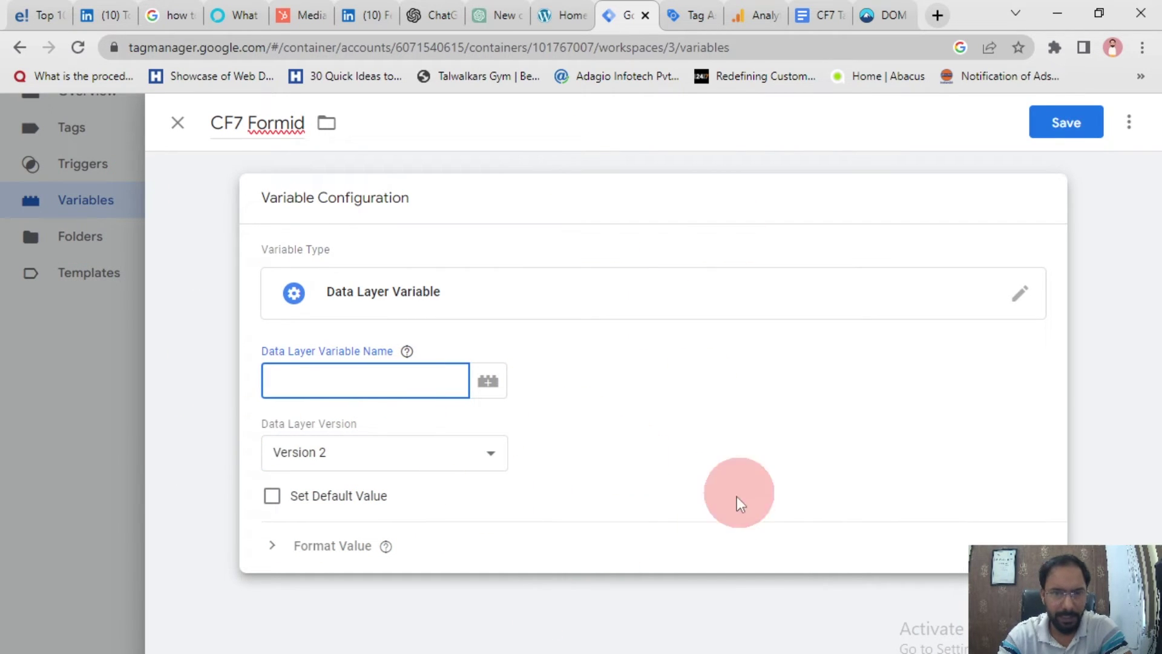
{"action": "left_click", "coordinate": [680, 15]}
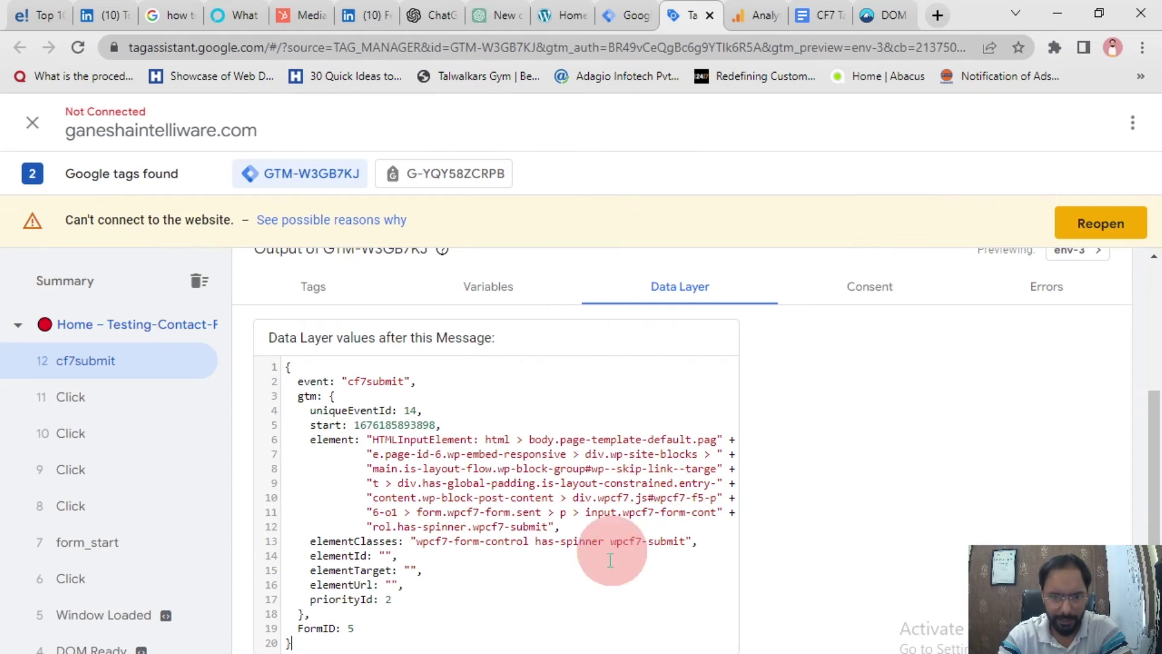
{"action": "left_click_drag", "start_coordinate": [298, 630], "coordinate": [333, 631]}
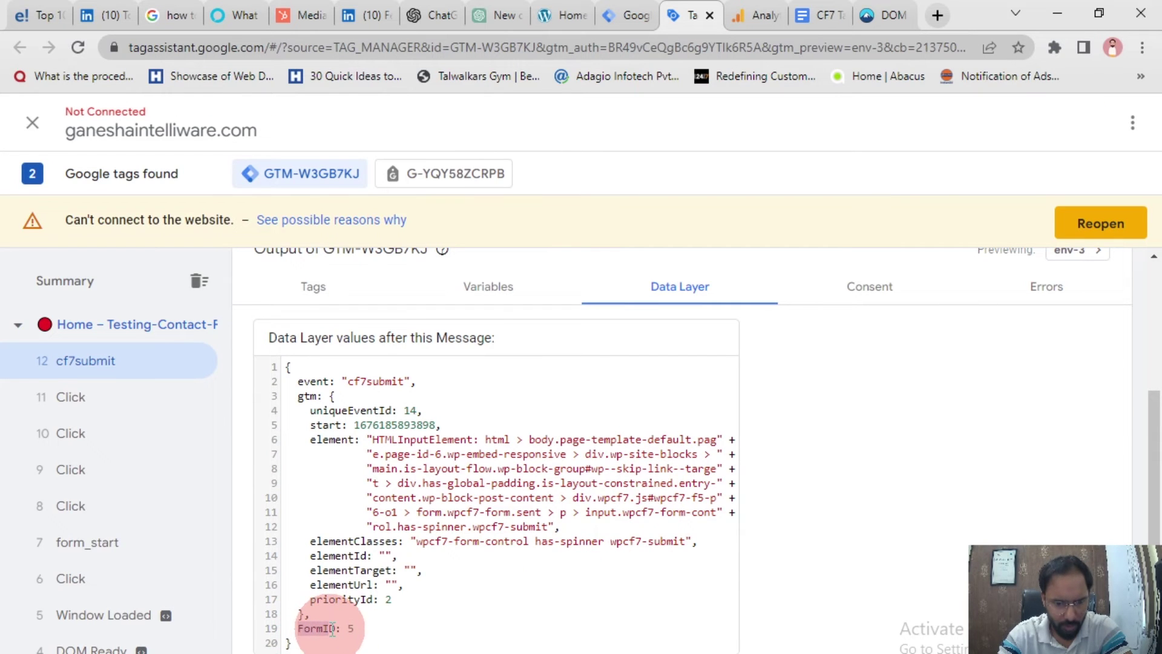
{"action": "right_click", "coordinate": [335, 628]}
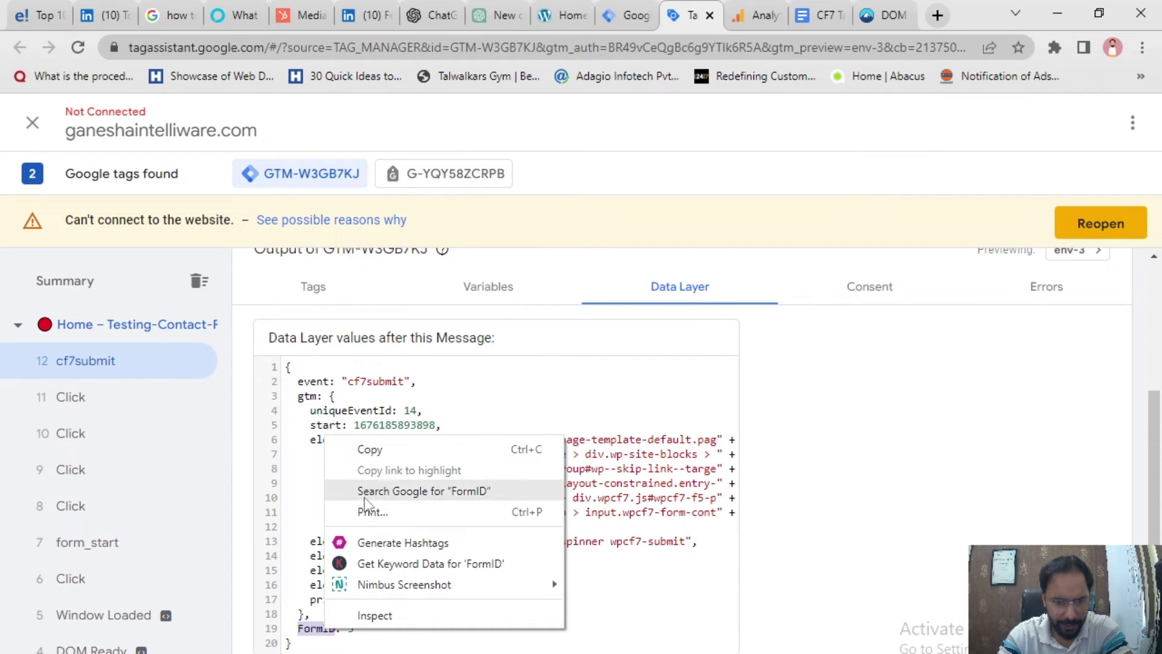
{"action": "left_click", "coordinate": [370, 446]}
{"action": "left_click", "coordinate": [643, 3]}
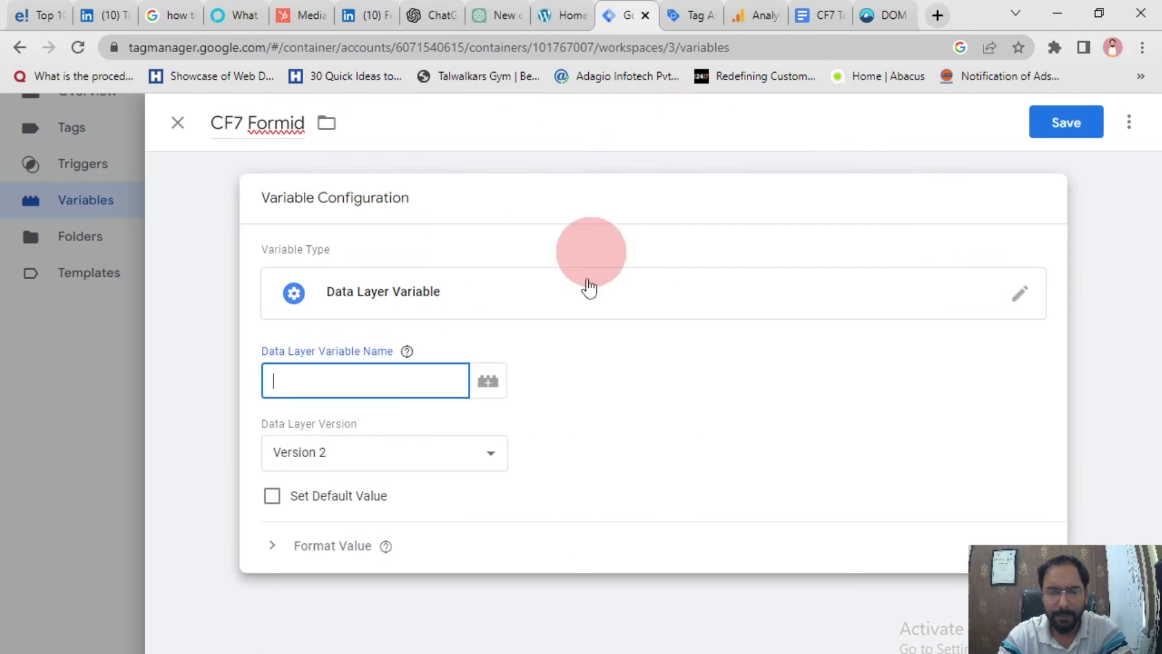
{"action": "right_click", "coordinate": [323, 370]}
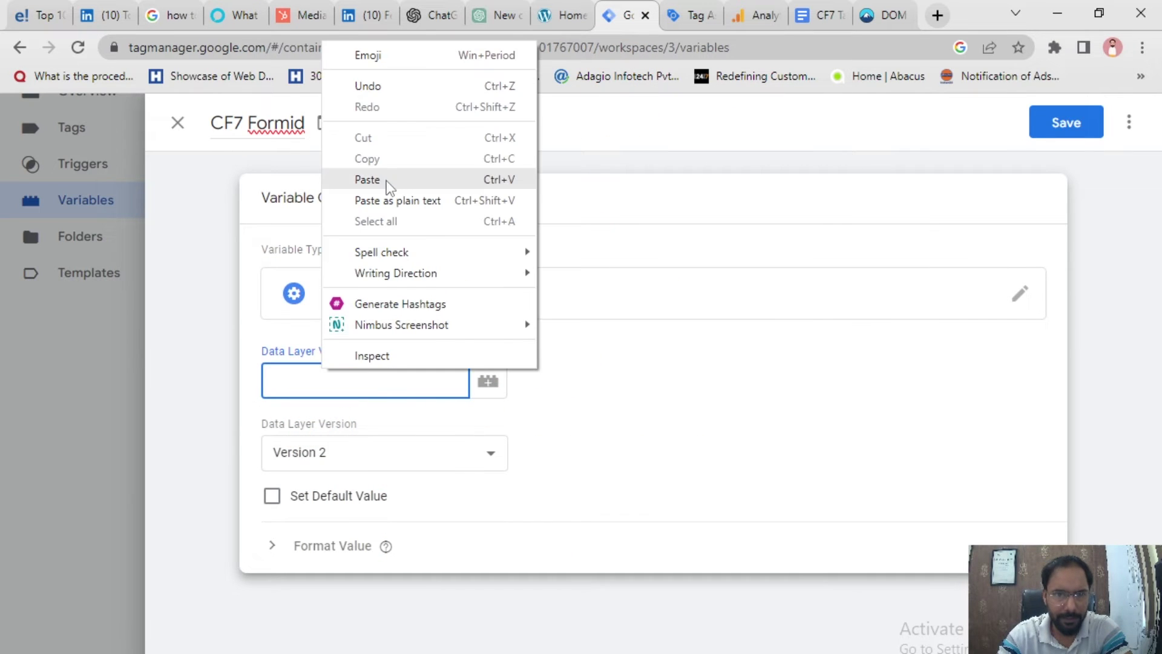
{"action": "left_click", "coordinate": [389, 177]}
Append the {{CF7 FormID}} variable reference to the name and save the variable.
{"action": "left_click", "coordinate": [782, 459]}
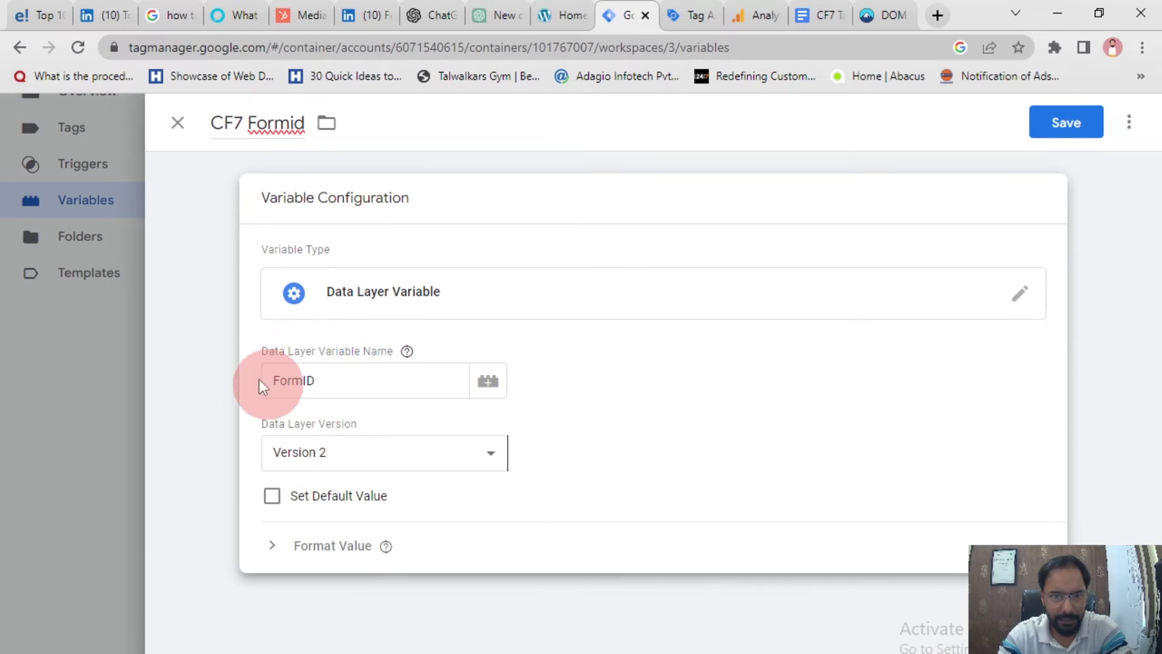
{"action": "left_click", "coordinate": [489, 383]}
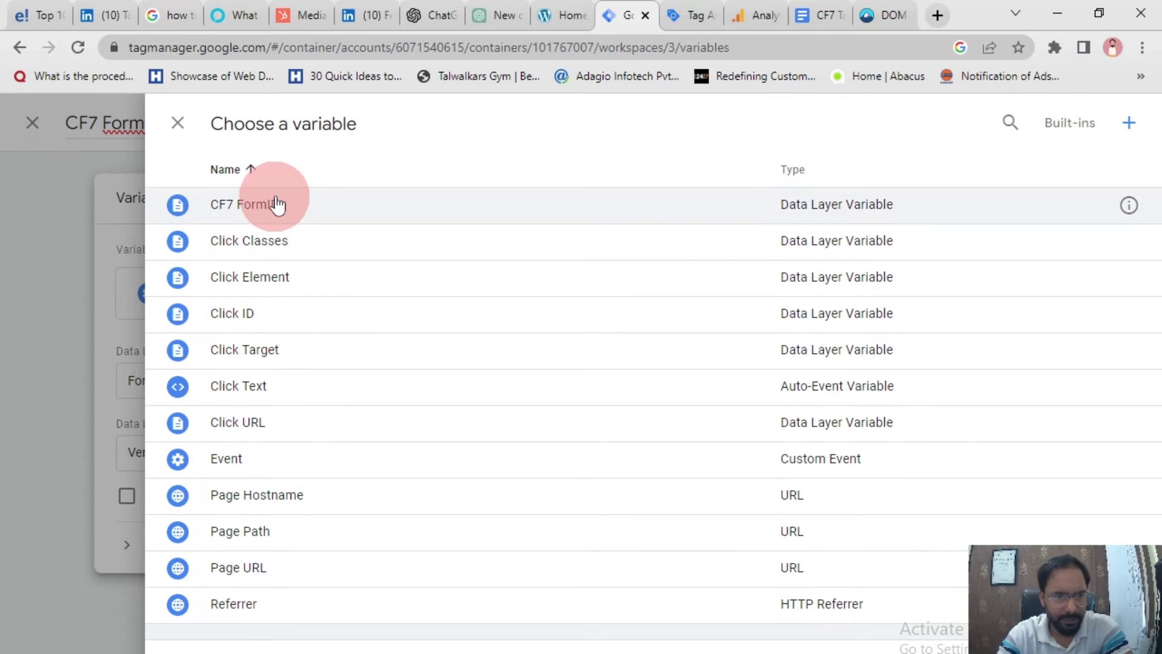
{"action": "left_click", "coordinate": [299, 211]}
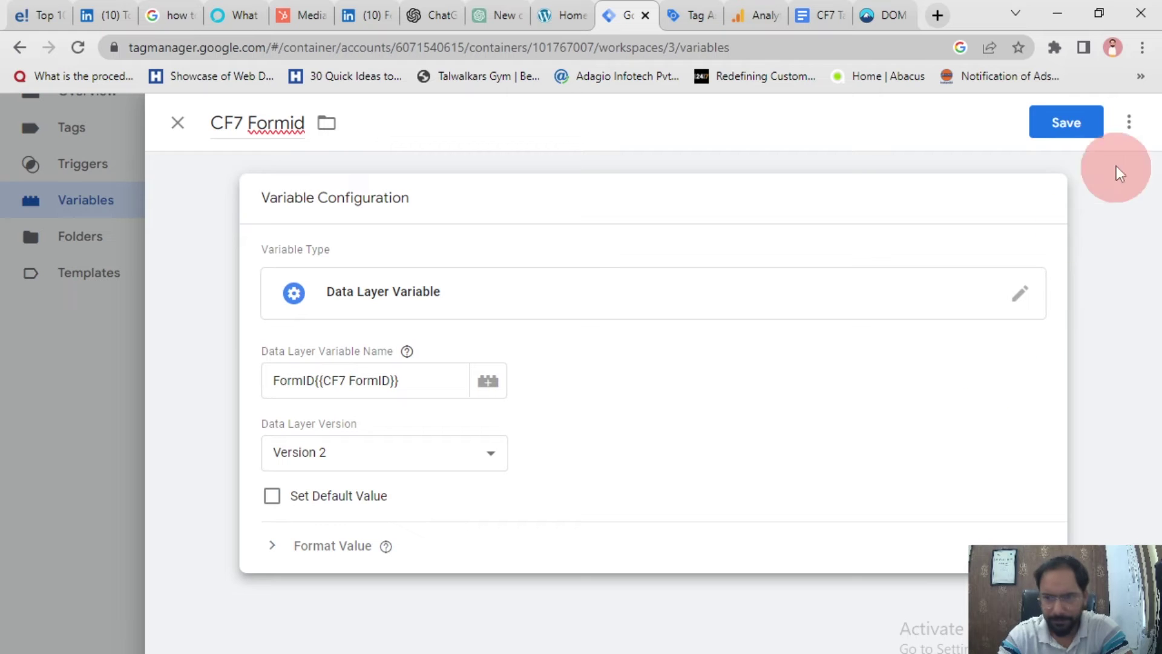
{"action": "left_click", "coordinate": [1070, 124]}
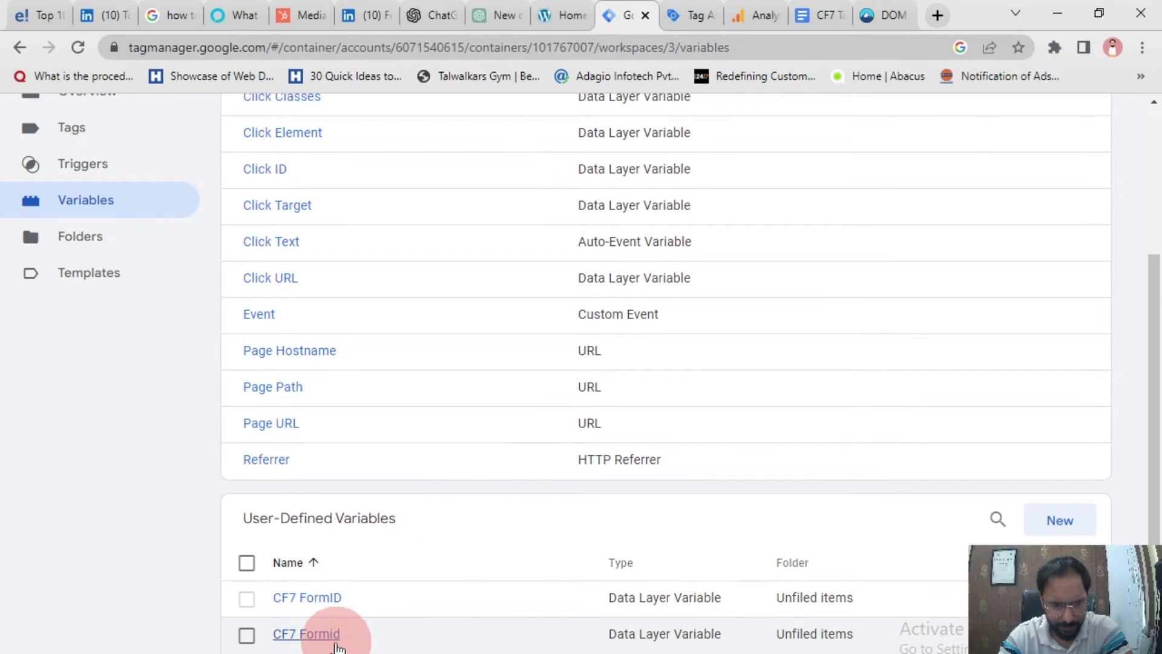
Go to the workspace's Tags list and start a new untitled tag.
{"action": "scroll", "coordinate": [320, 325], "scroll_direction": "up", "scroll_amount": 4}
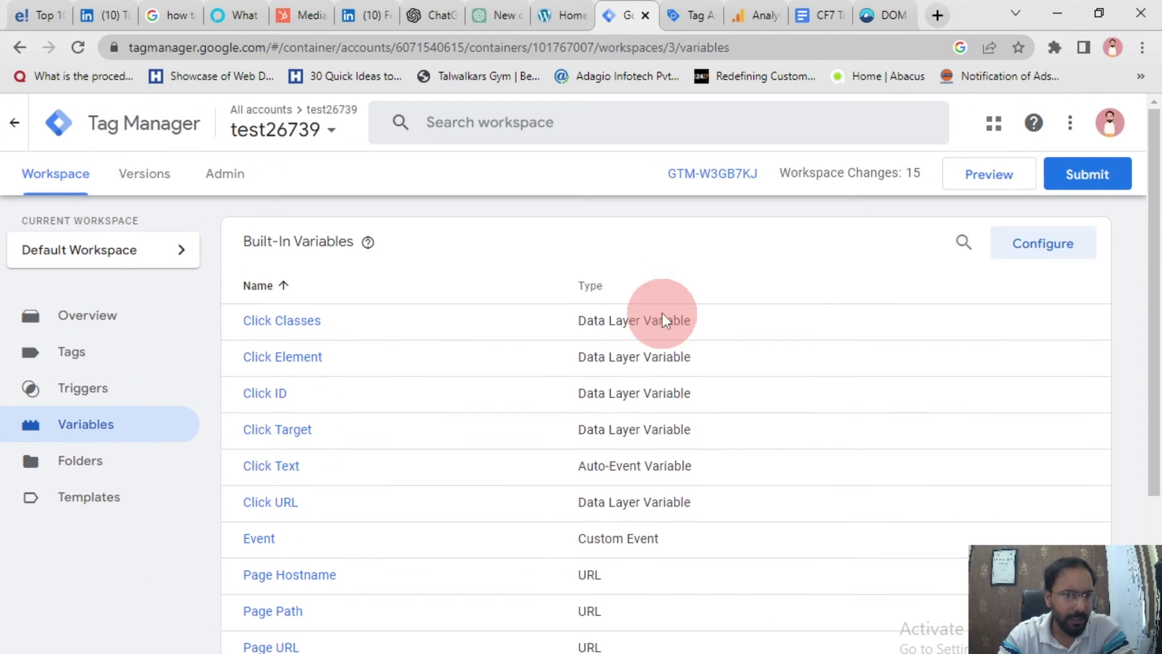
{"action": "left_click", "coordinate": [85, 366]}
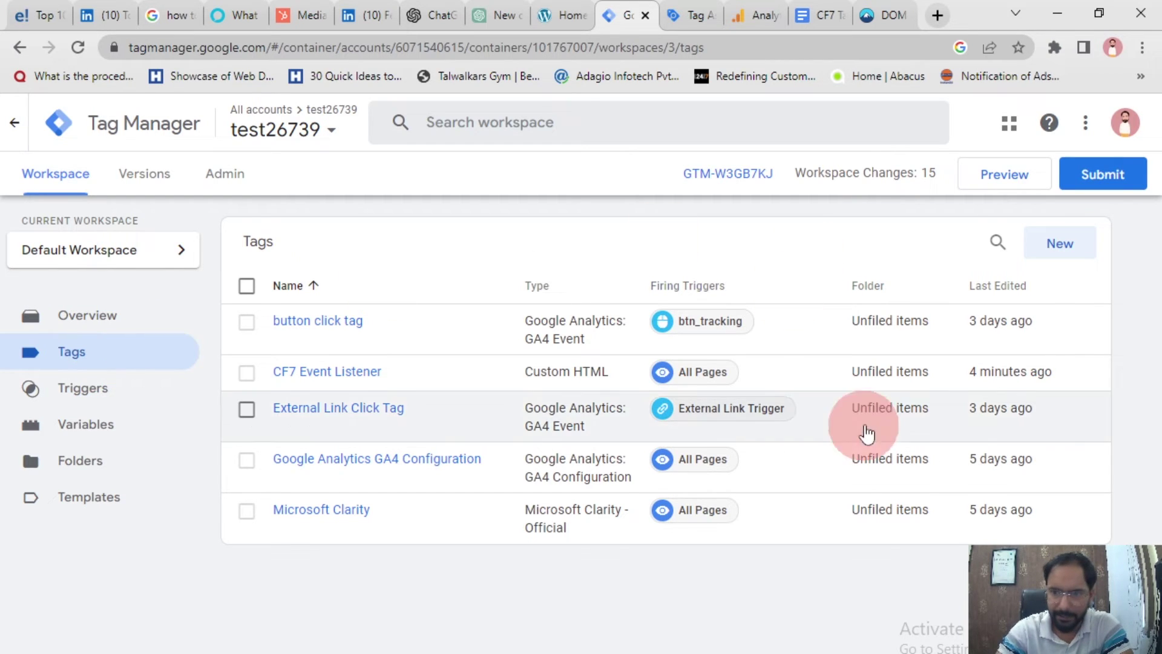
{"action": "left_click", "coordinate": [1066, 260]}
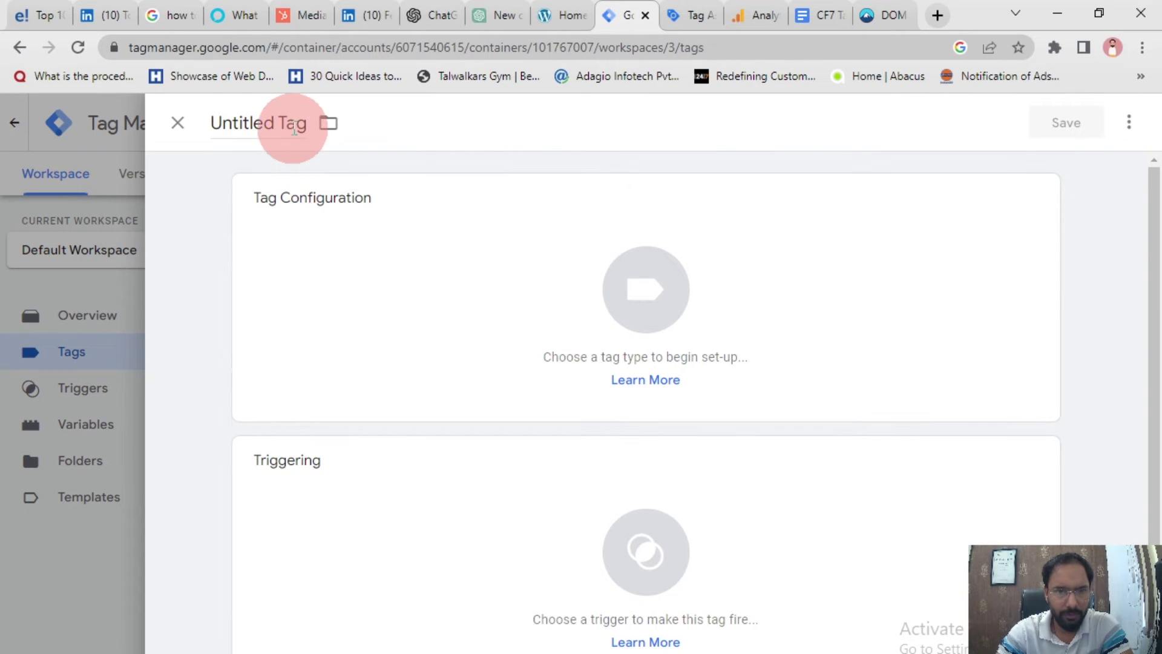
Retitle the Untitled Tag to 'CF7 Submit' and bring up the tag type chooser.
{"action": "left_click", "coordinate": [275, 122]}
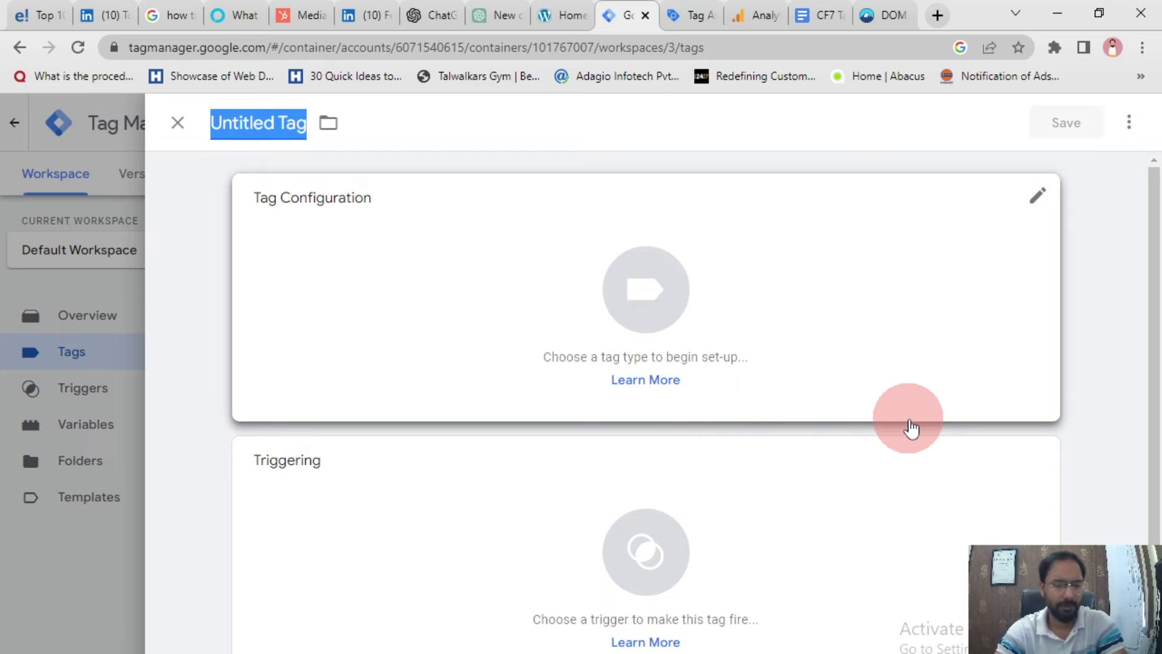
{"action": "type", "text": "CF7 Su"}
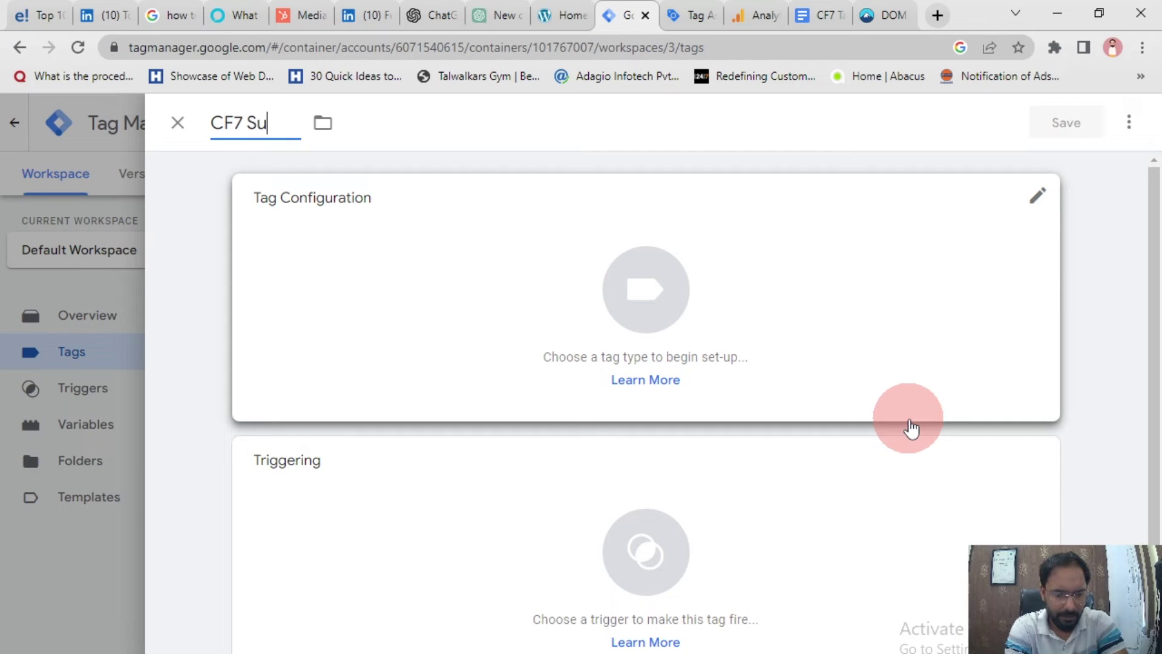
{"action": "type", "text": "bmit"}
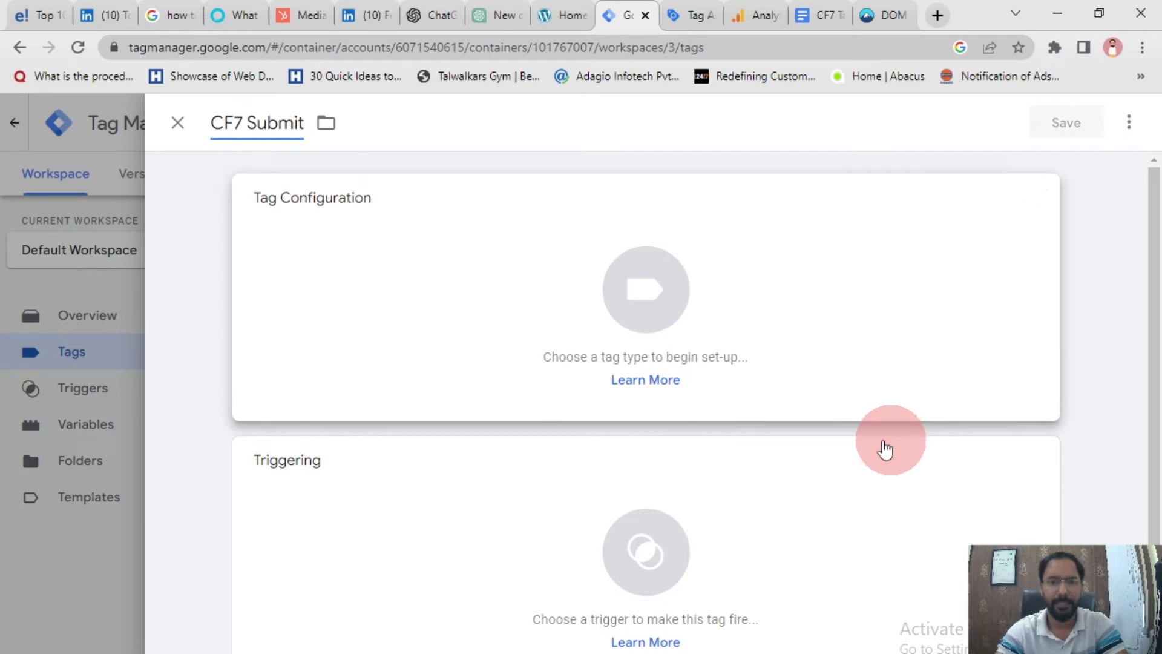
{"action": "left_click", "coordinate": [662, 300]}
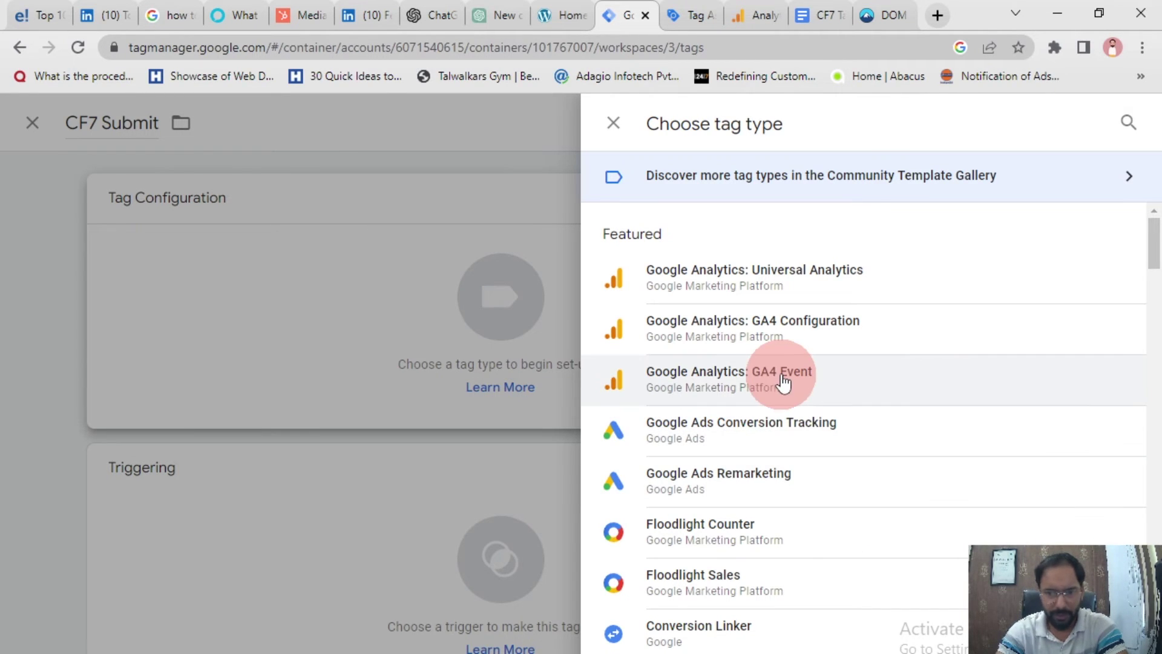
Make the tag a Google Analytics: GA4 Event linked to the GA4 Configuration tag.
{"action": "left_click", "coordinate": [725, 383]}
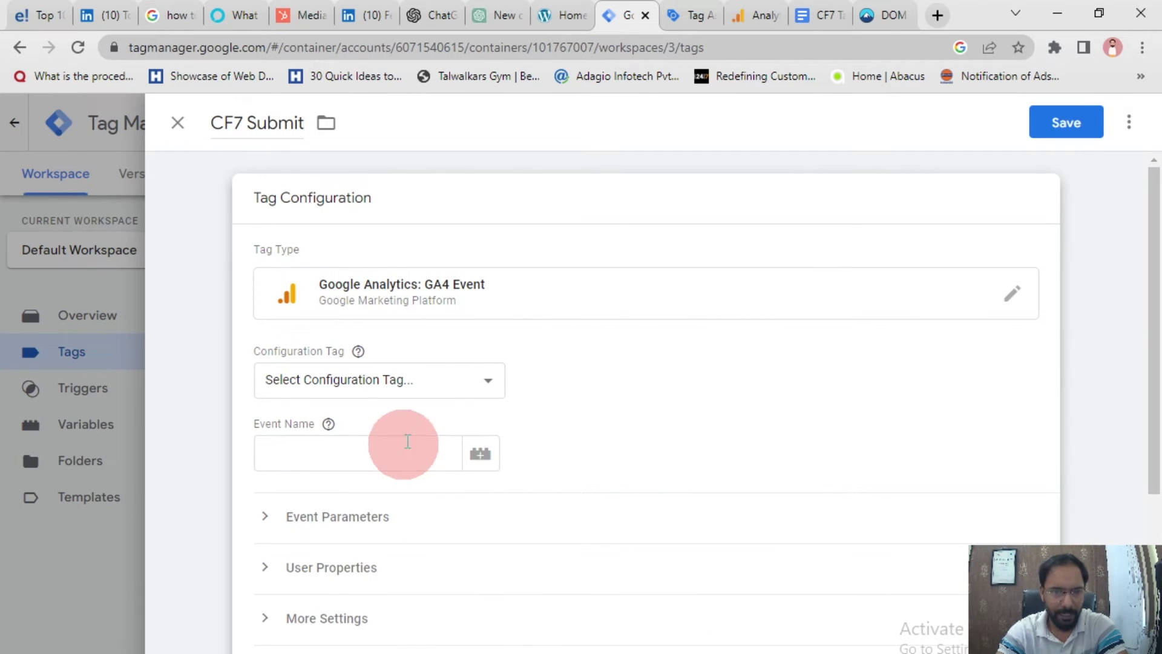
{"action": "left_click", "coordinate": [433, 390]}
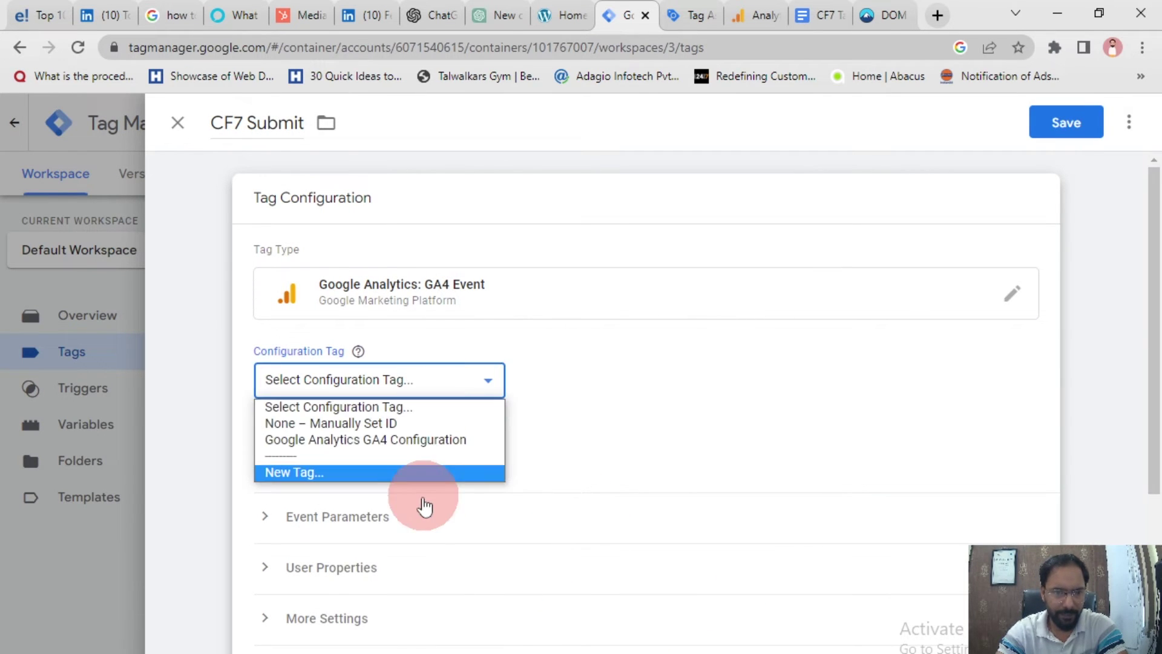
{"action": "left_click", "coordinate": [426, 441]}
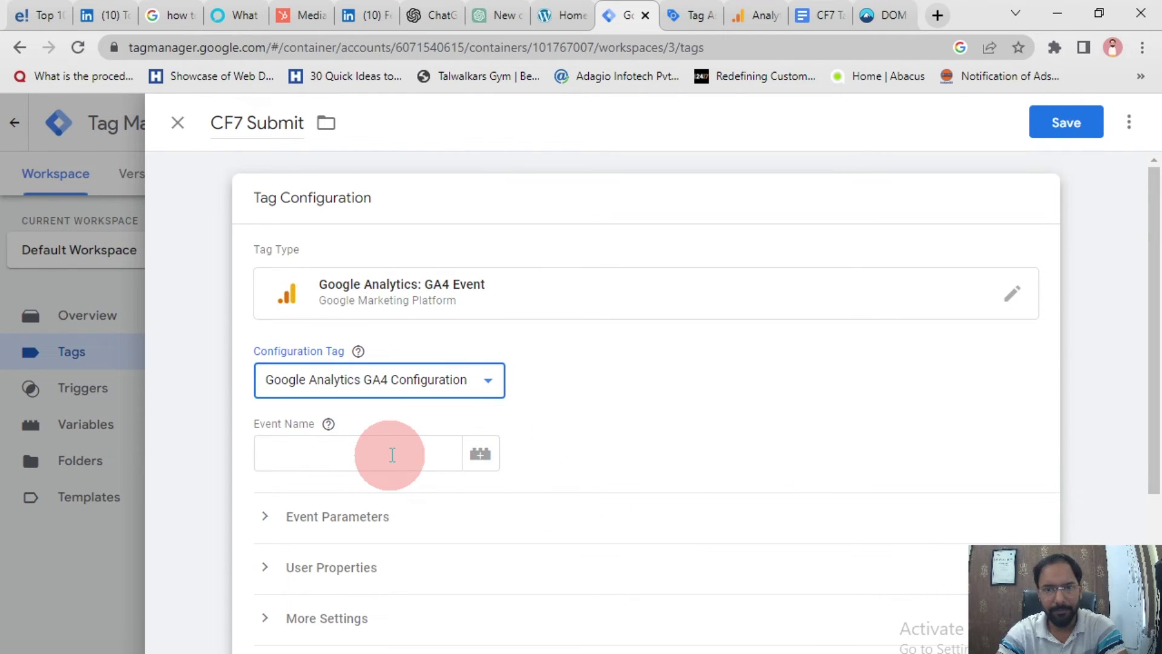
Copy cf7submit from Tag Assistant's data layer and paste it as the Event Name.
{"action": "left_click", "coordinate": [683, 15]}
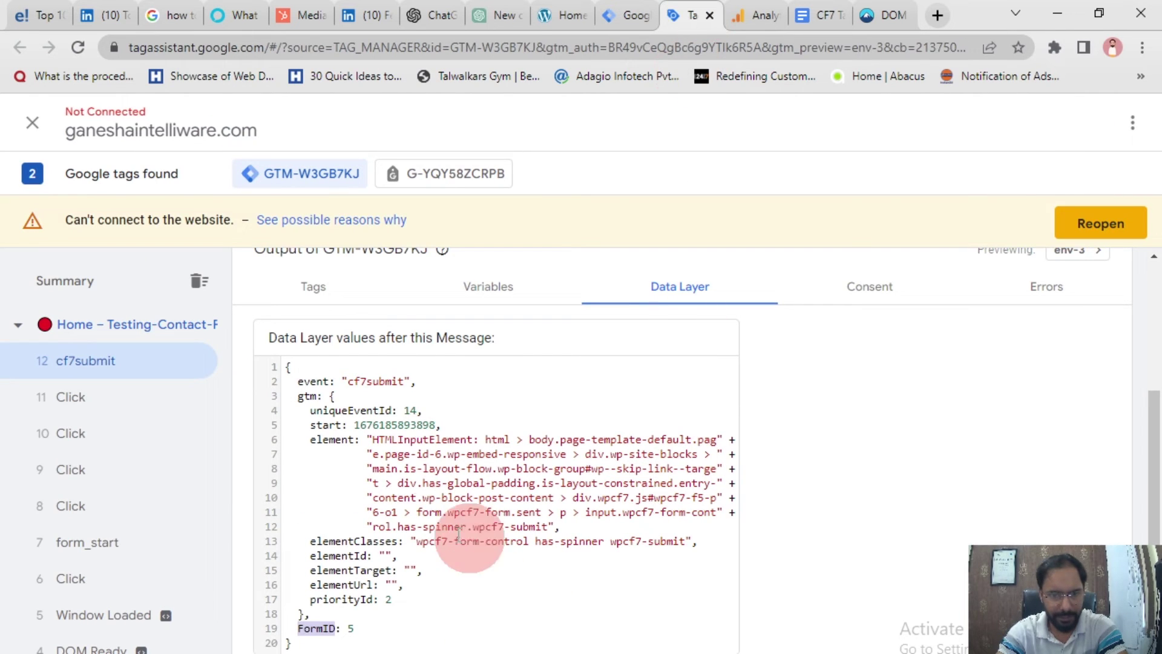
{"action": "double_click", "coordinate": [387, 382]}
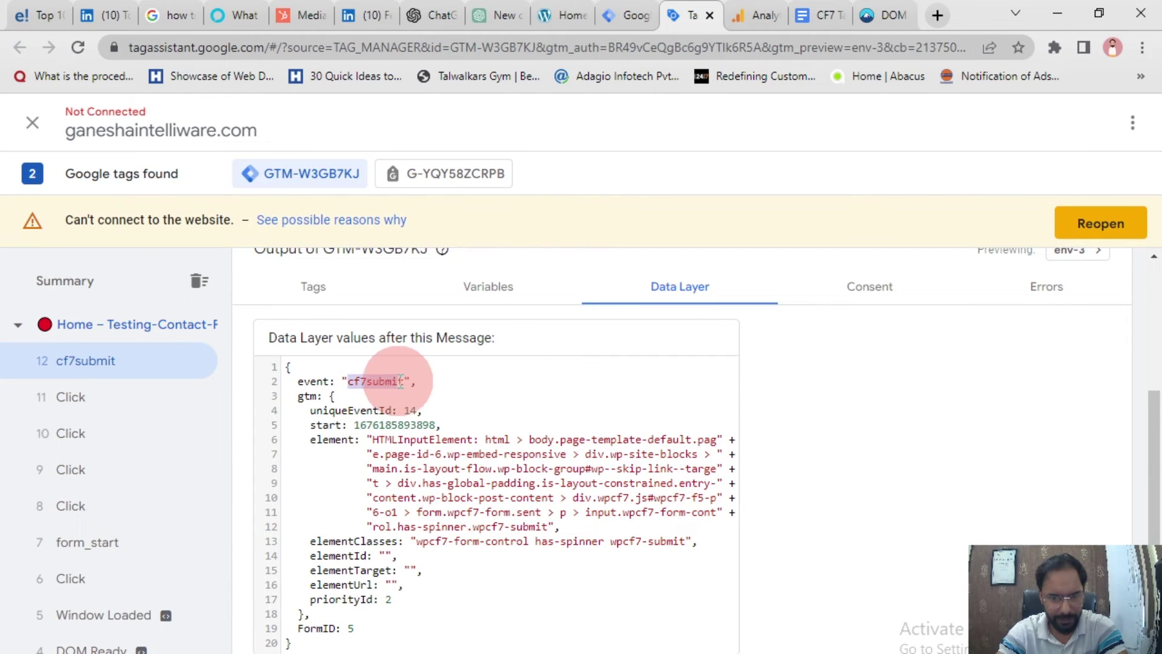
{"action": "left_click_drag", "start_coordinate": [403, 381], "coordinate": [350, 383]}
{"action": "right_click", "coordinate": [366, 382]}
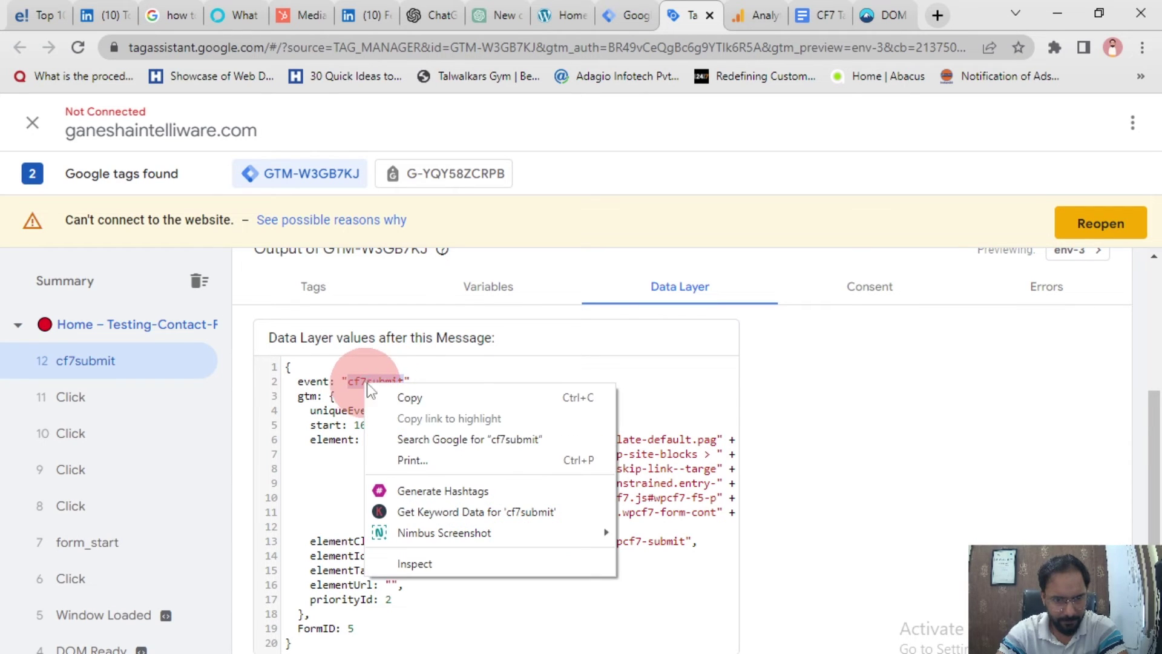
{"action": "left_click", "coordinate": [419, 401]}
{"action": "left_click", "coordinate": [628, 15]}
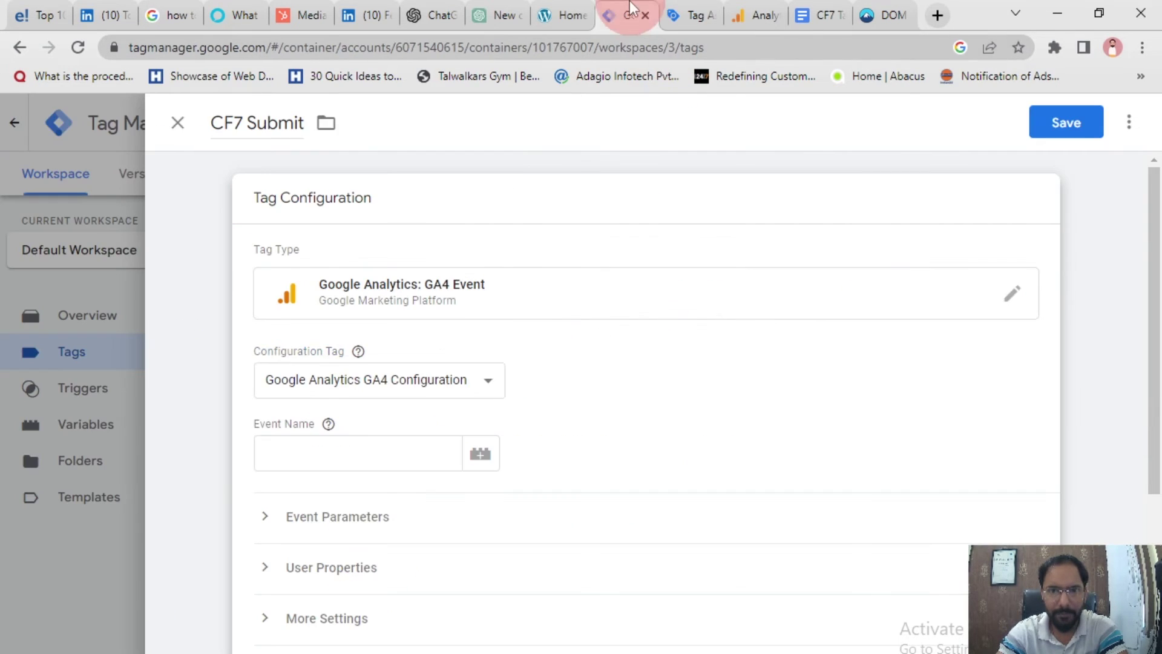
{"action": "left_click", "coordinate": [344, 459]}
{"action": "right_click", "coordinate": [343, 459]}
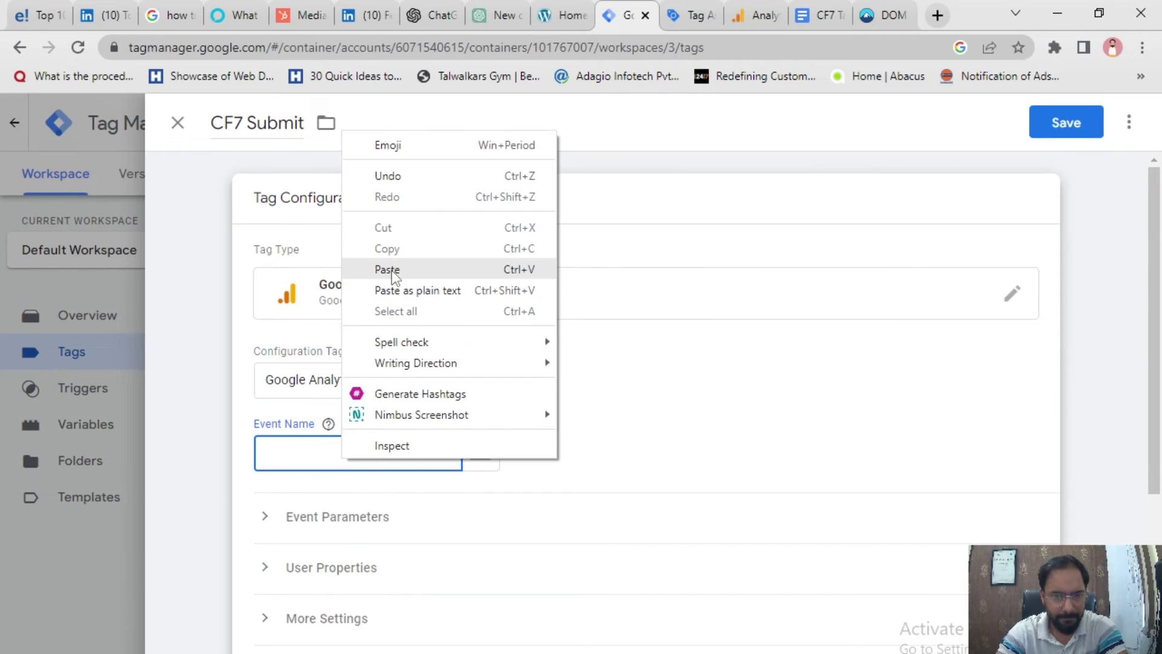
{"action": "left_click", "coordinate": [397, 274]}
Expand the Event Parameters and User Properties sections of the tag.
{"action": "scroll", "coordinate": [539, 529], "scroll_direction": "down", "scroll_amount": 3}
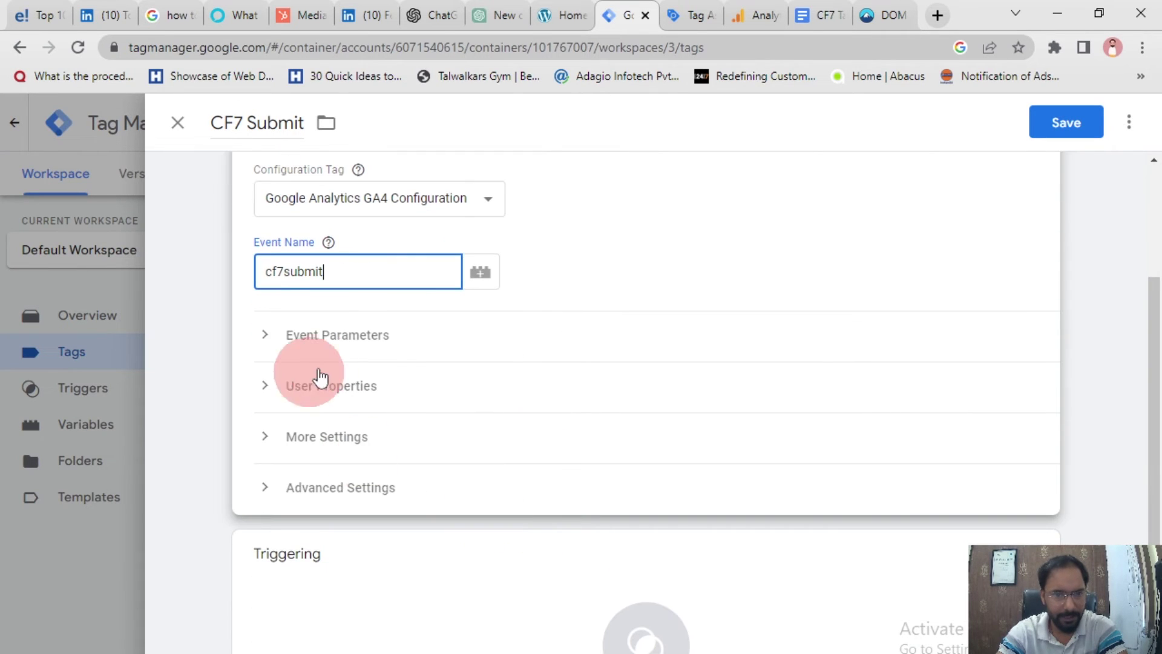
{"action": "left_click", "coordinate": [281, 353]}
{"action": "scroll", "coordinate": [617, 442], "scroll_direction": "down", "scroll_amount": 3}
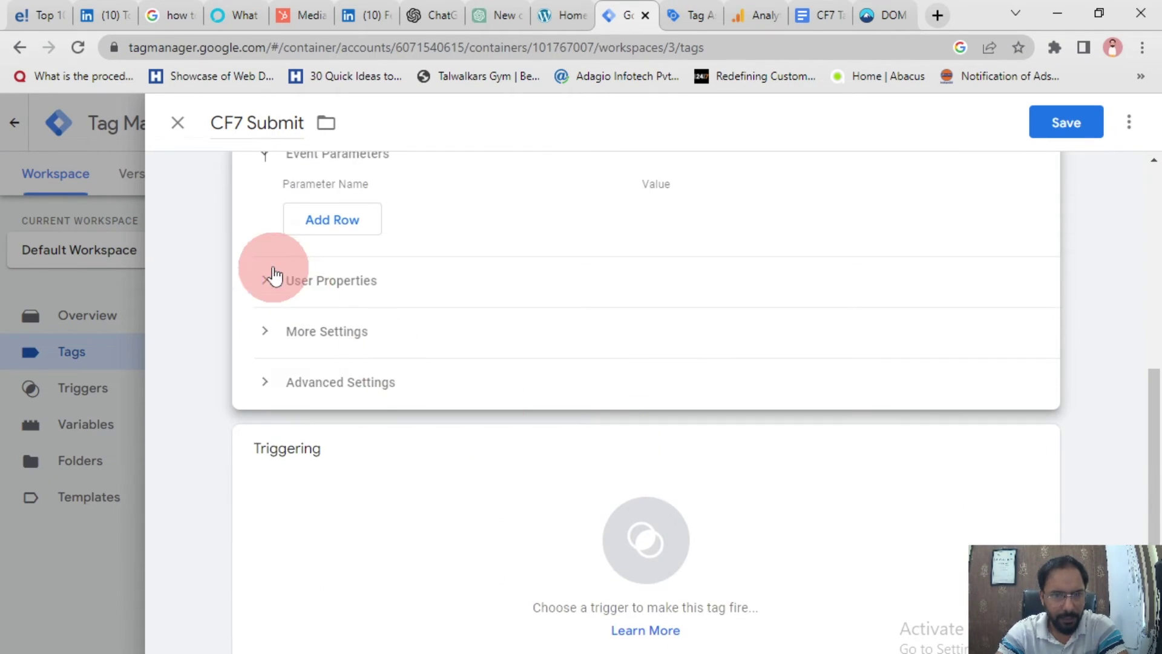
{"action": "left_click", "coordinate": [268, 276]}
{"action": "scroll", "coordinate": [324, 455], "scroll_direction": "down", "scroll_amount": 2}
{"action": "scroll", "coordinate": [505, 501], "scroll_direction": "up", "scroll_amount": 5}
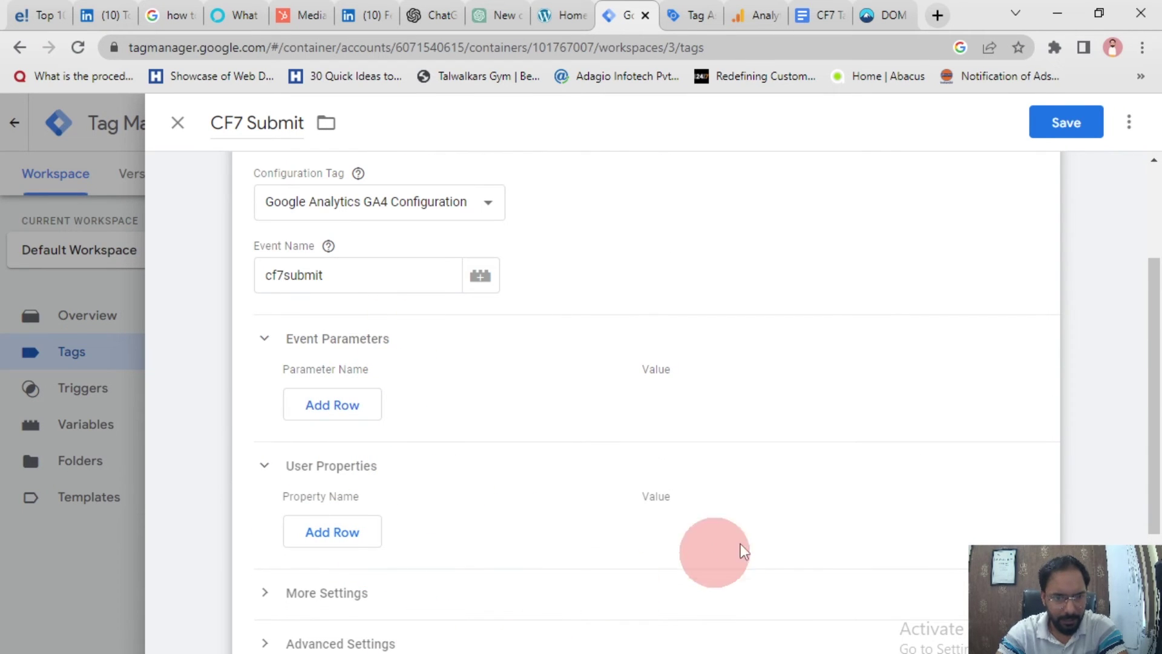
Add an event parameter named Form ID with value {{CF7 Formid}}.
{"action": "left_click", "coordinate": [333, 417]}
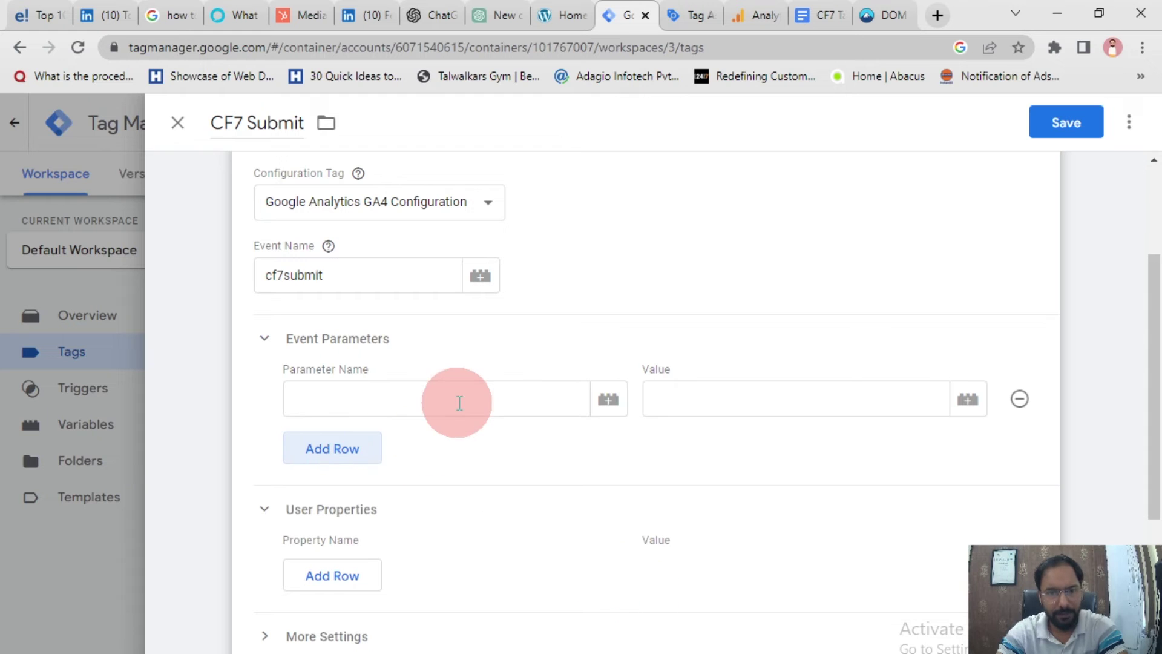
{"action": "left_click", "coordinate": [610, 401]}
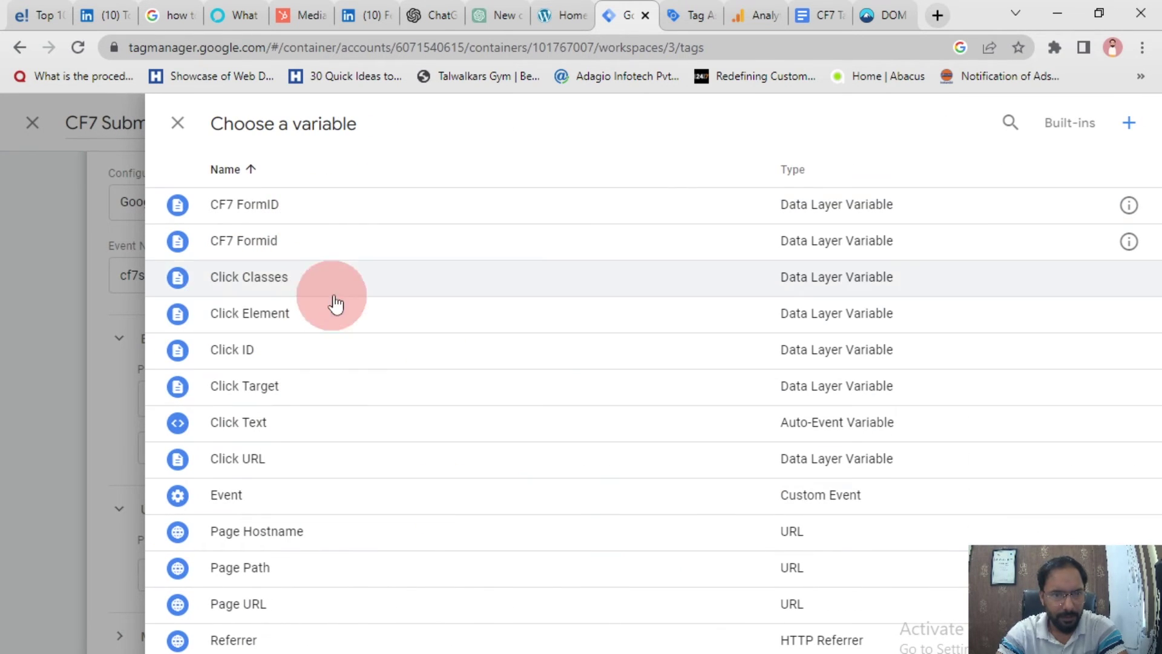
{"action": "left_click", "coordinate": [302, 252]}
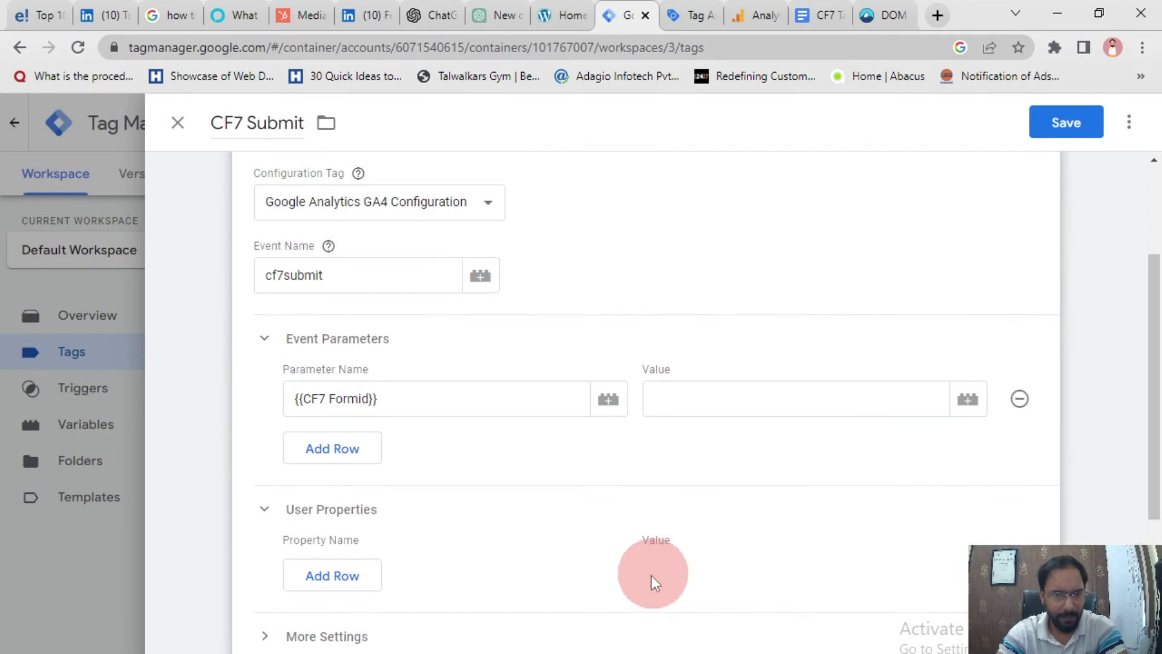
{"action": "left_click", "coordinate": [769, 401]}
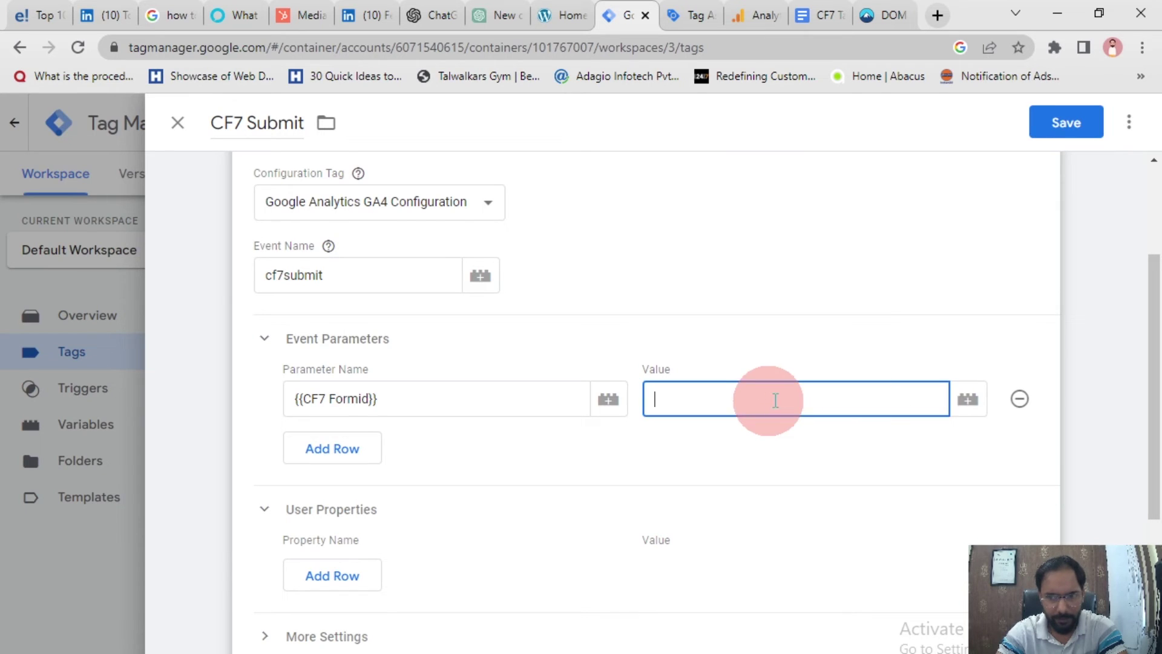
{"action": "left_click", "coordinate": [968, 399]}
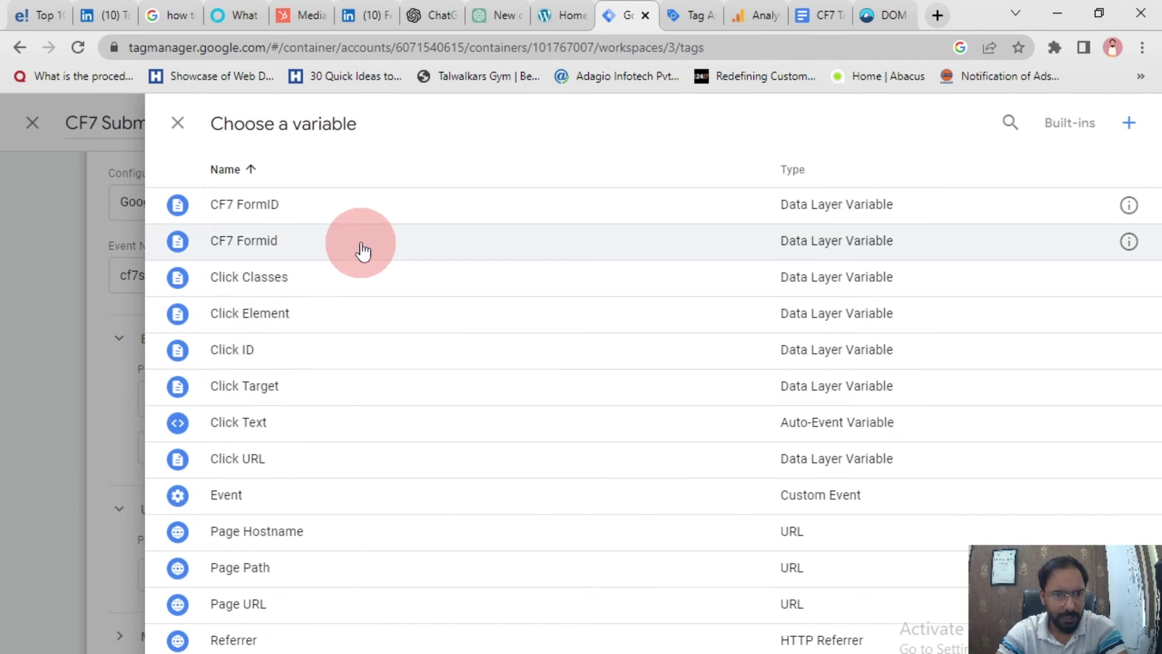
{"action": "left_click", "coordinate": [360, 249]}
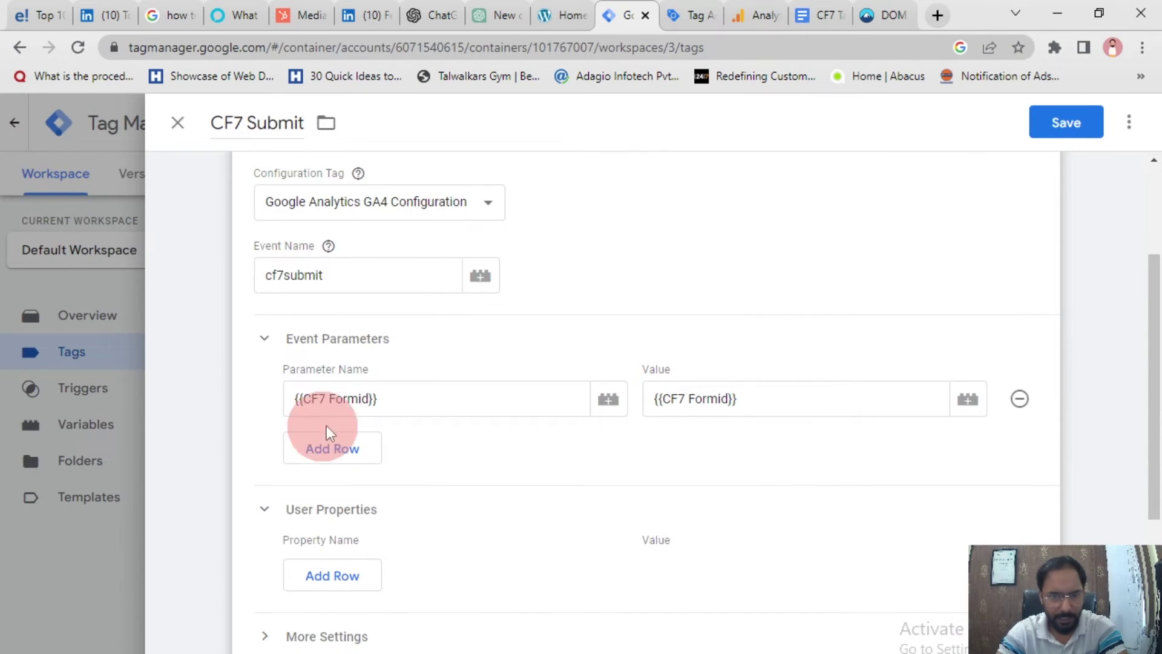
{"action": "triple_click", "coordinate": [407, 402]}
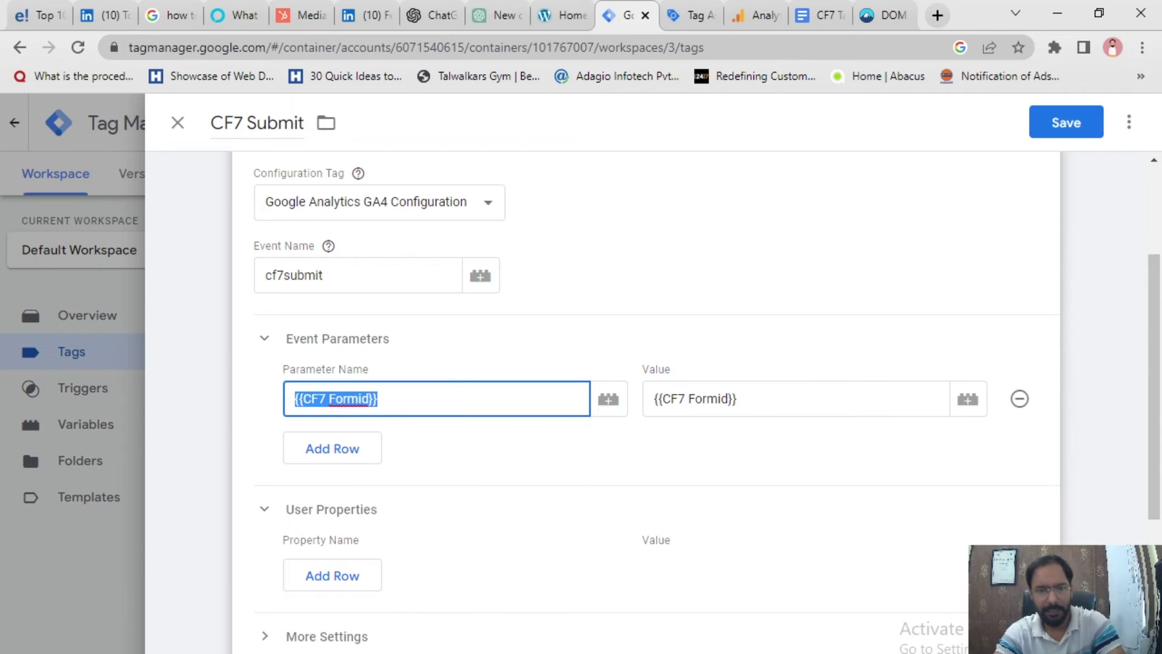
{"action": "type", "text": "Form ID"}
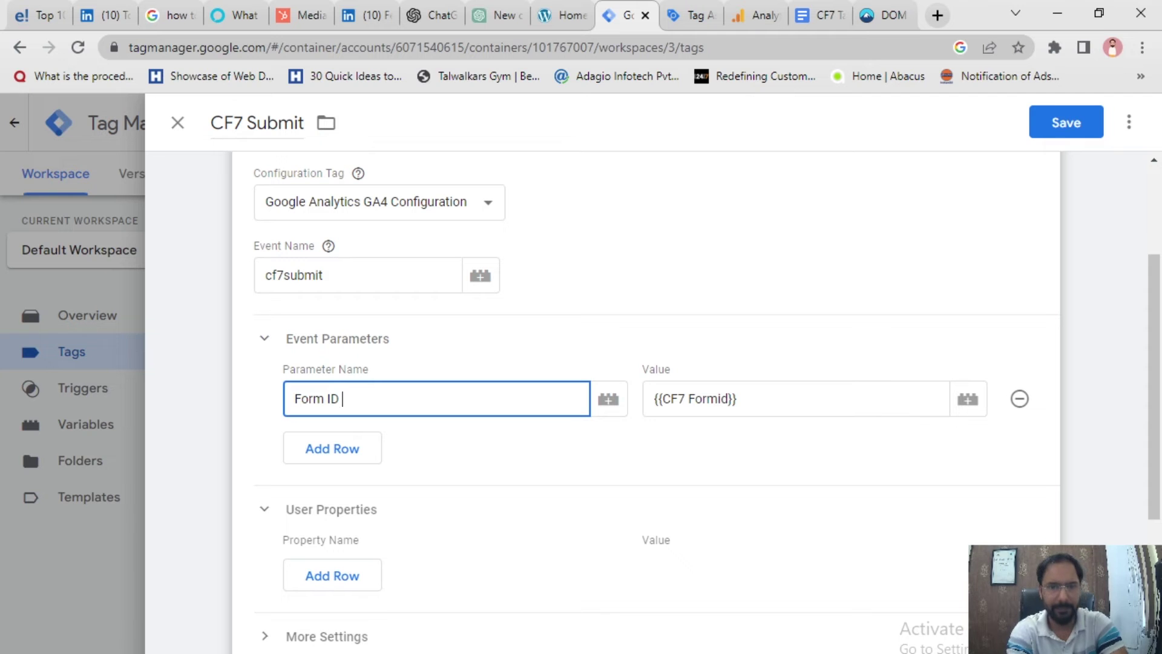
{"action": "left_click", "coordinate": [946, 470]}
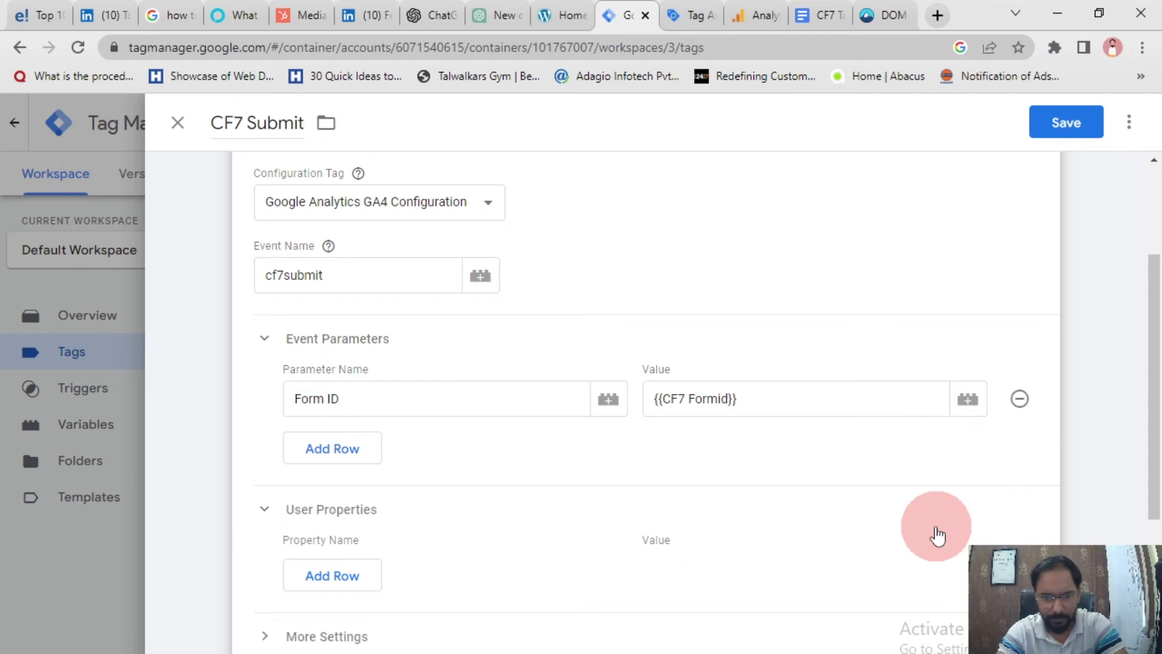
{"action": "scroll", "coordinate": [935, 536], "scroll_direction": "down", "scroll_amount": 5}
Start a new trigger for the tag and name it CF7 Custom Event.
{"action": "left_click", "coordinate": [656, 544]}
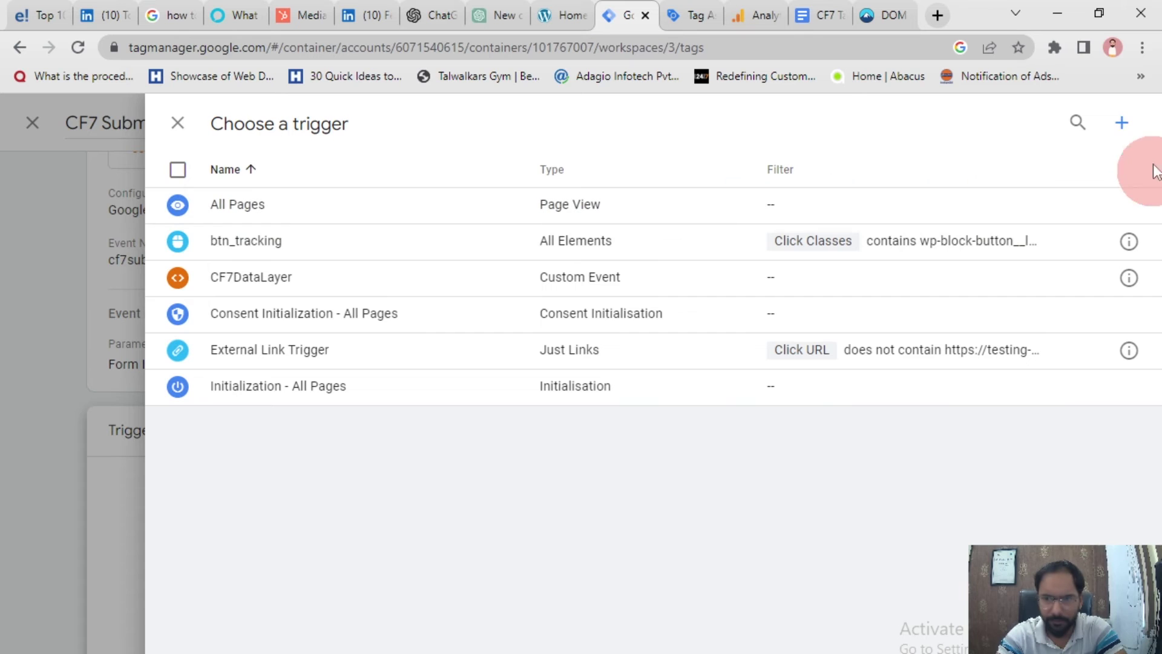
{"action": "left_click", "coordinate": [1121, 122]}
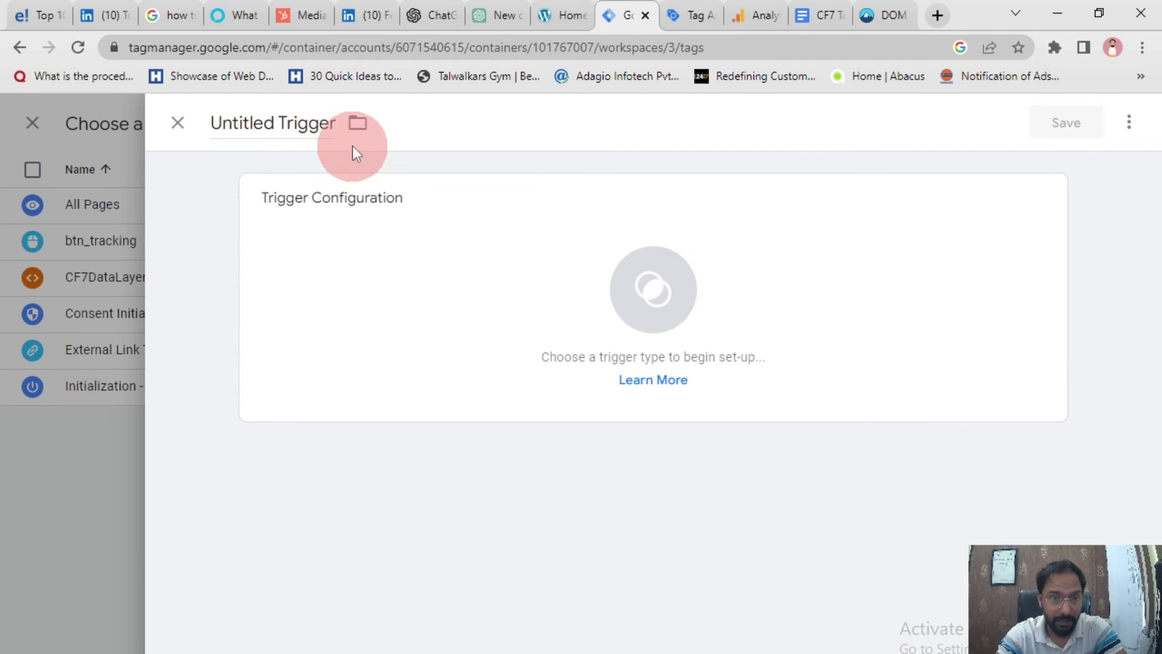
{"action": "triple_click", "coordinate": [303, 117]}
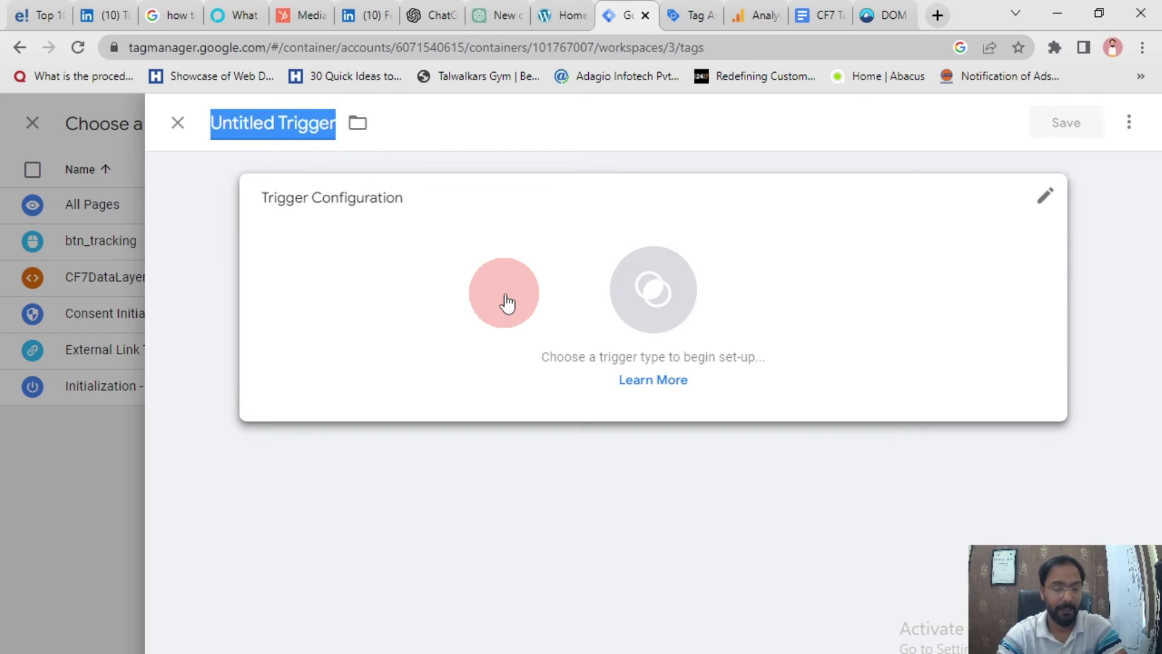
{"action": "type", "text": "CF7 Cu"}
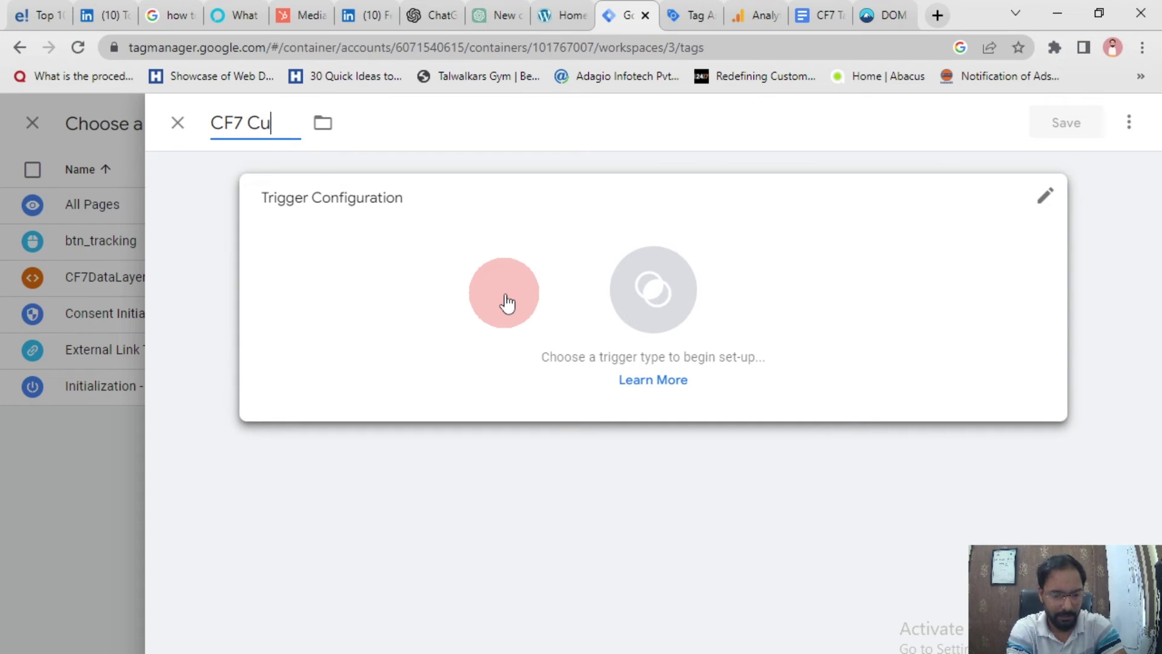
{"action": "type", "text": "srto"}
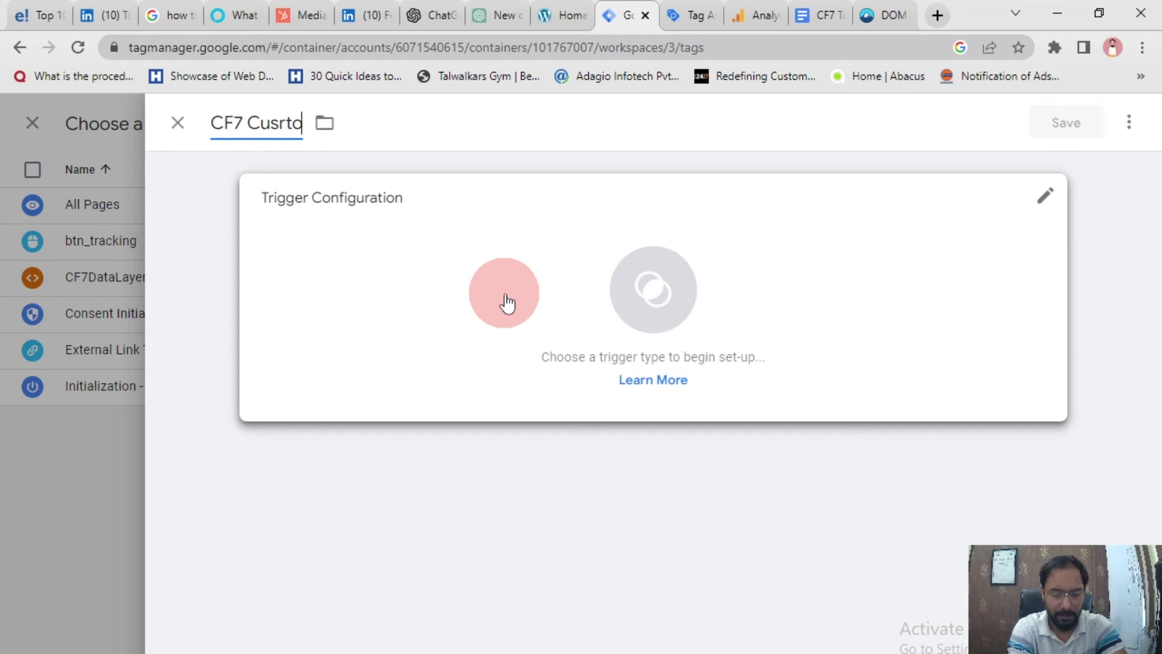
{"action": "key", "text": "BackSpace"}
{"action": "key", "text": "BackSpace"}
{"action": "key", "text": "BackSpace"}
{"action": "type", "text": "tom"}
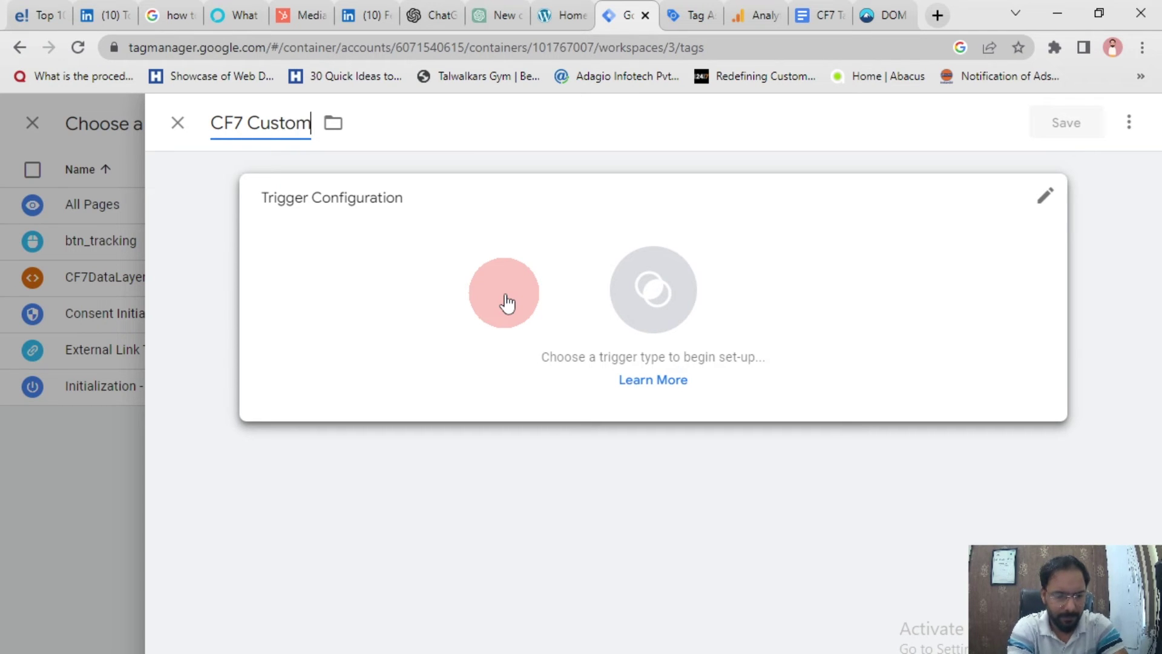
{"action": "type", "text": " Event"}
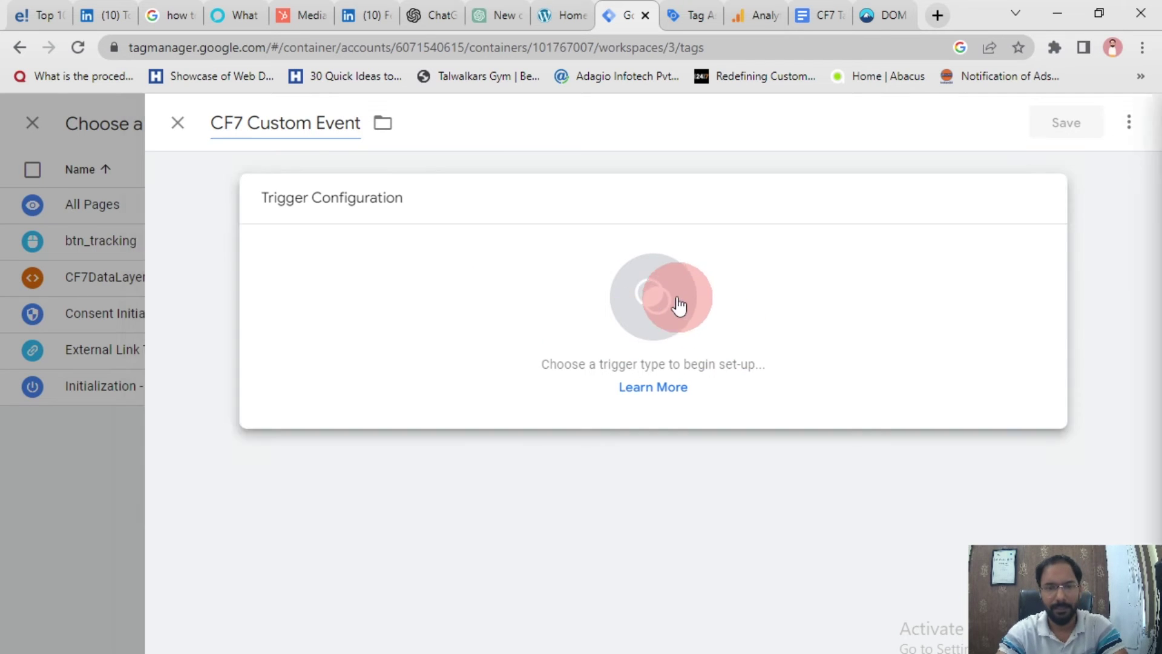
Make it a Custom Event trigger with event name cf7submit and save it.
{"action": "left_click", "coordinate": [691, 316]}
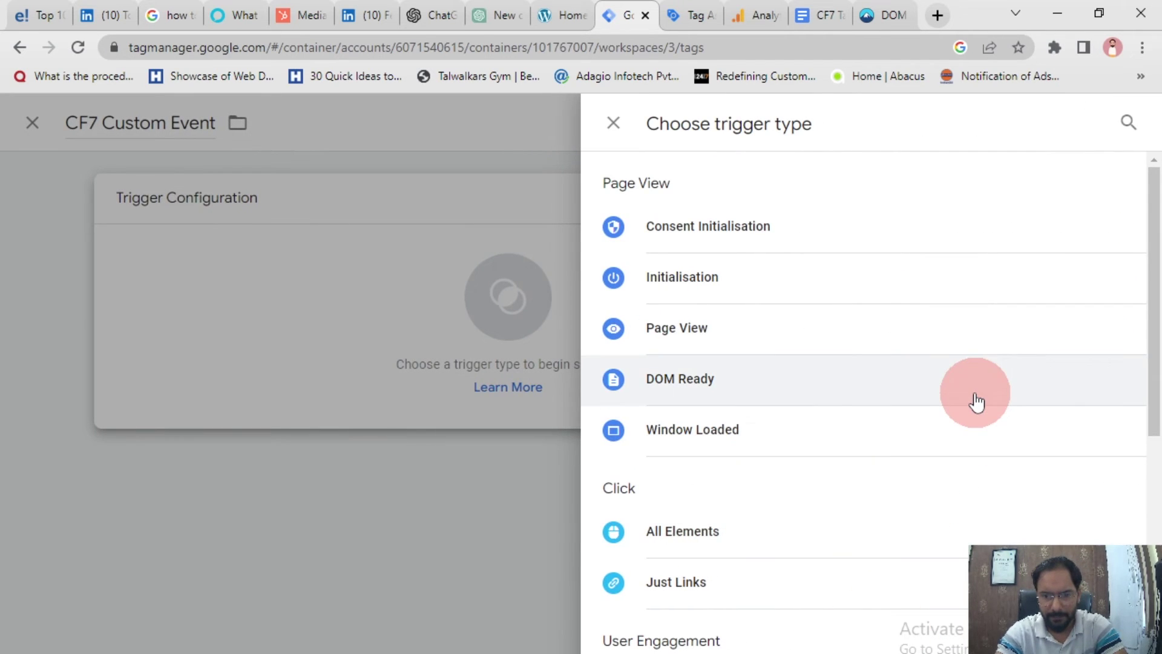
{"action": "scroll", "coordinate": [976, 400], "scroll_direction": "down", "scroll_amount": 5}
{"action": "scroll", "coordinate": [976, 401], "scroll_direction": "down", "scroll_amount": 2}
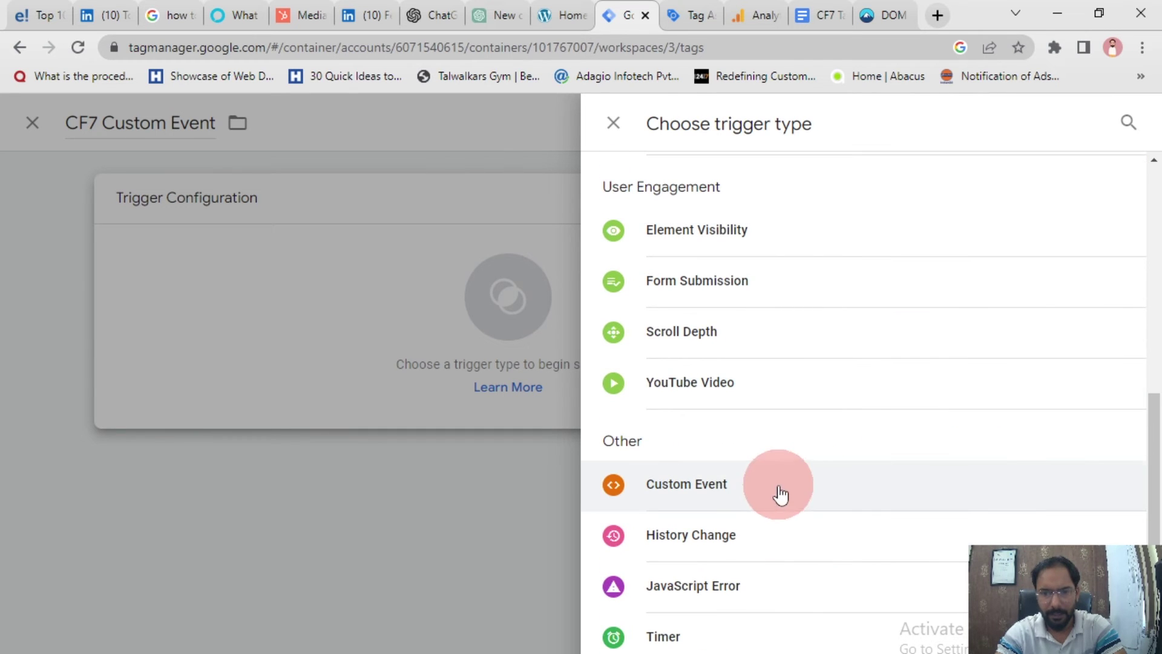
{"action": "left_click", "coordinate": [750, 504]}
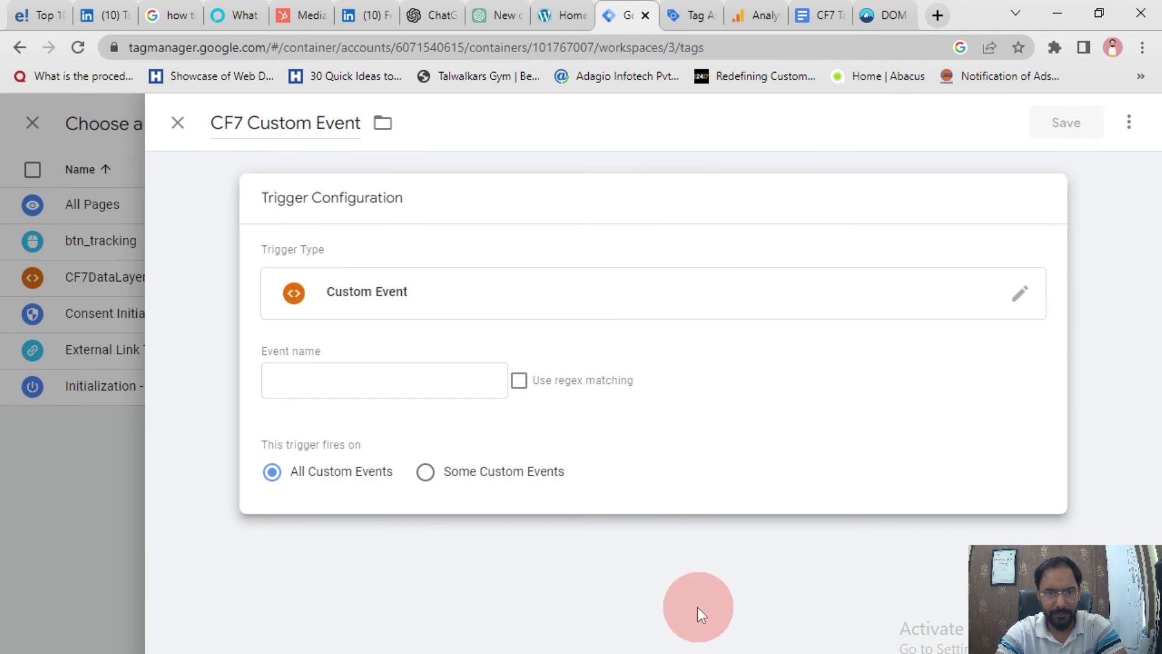
{"action": "left_click", "coordinate": [363, 386]}
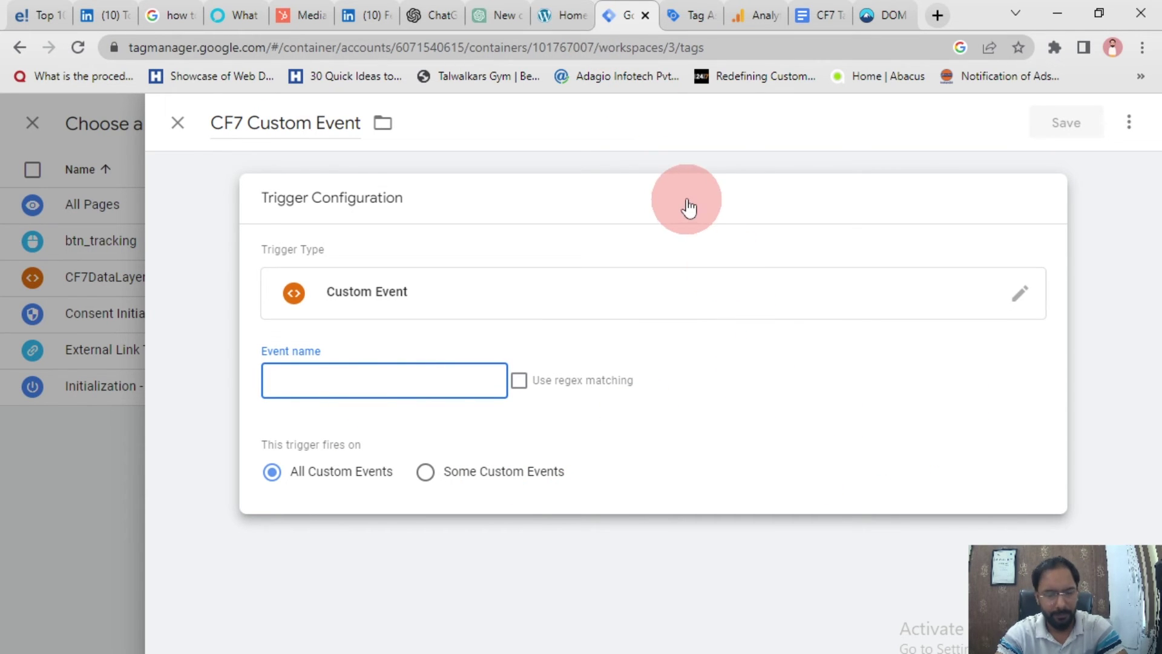
{"action": "type", "text": "cf7submit"}
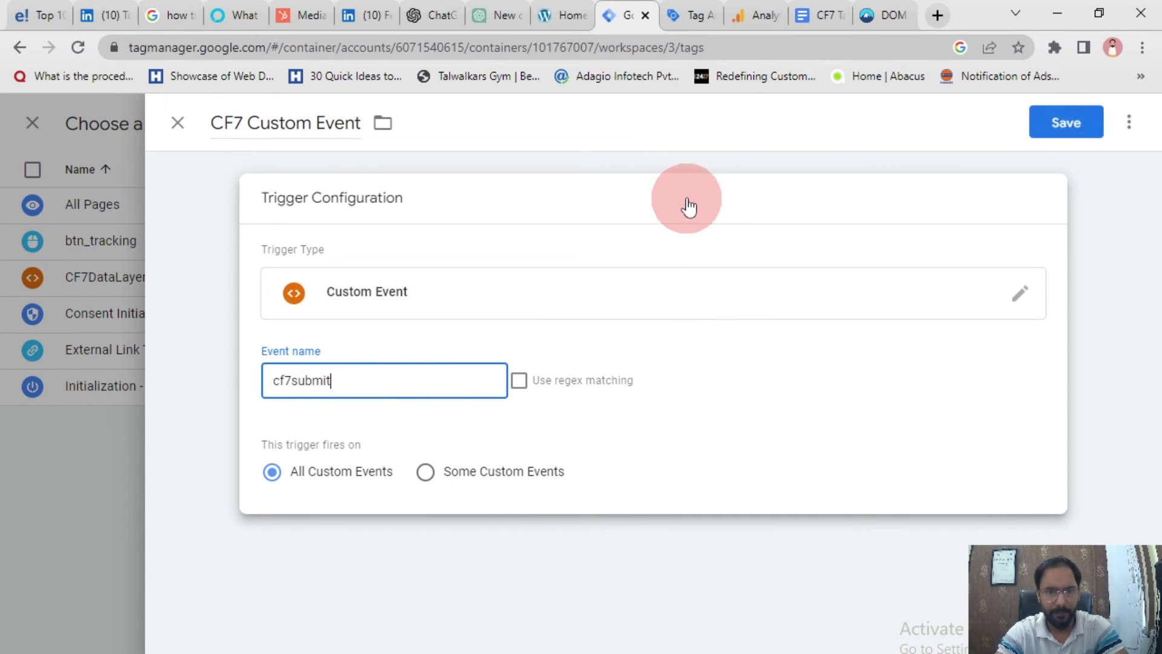
{"action": "left_click", "coordinate": [724, 484]}
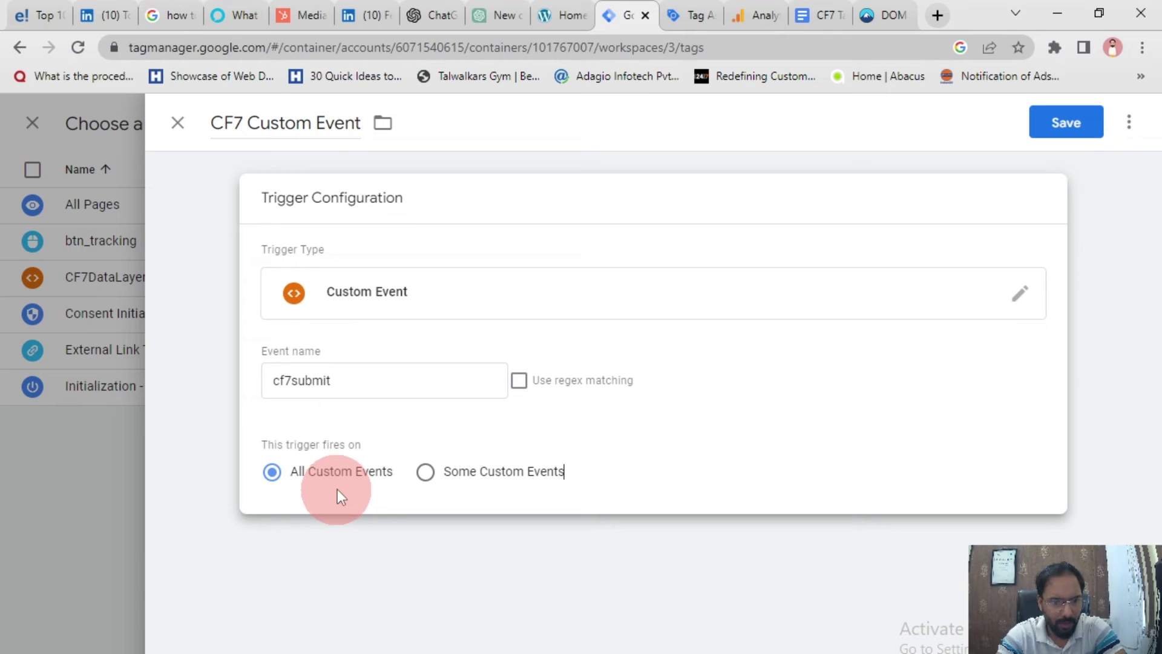
{"action": "left_click", "coordinate": [1071, 126]}
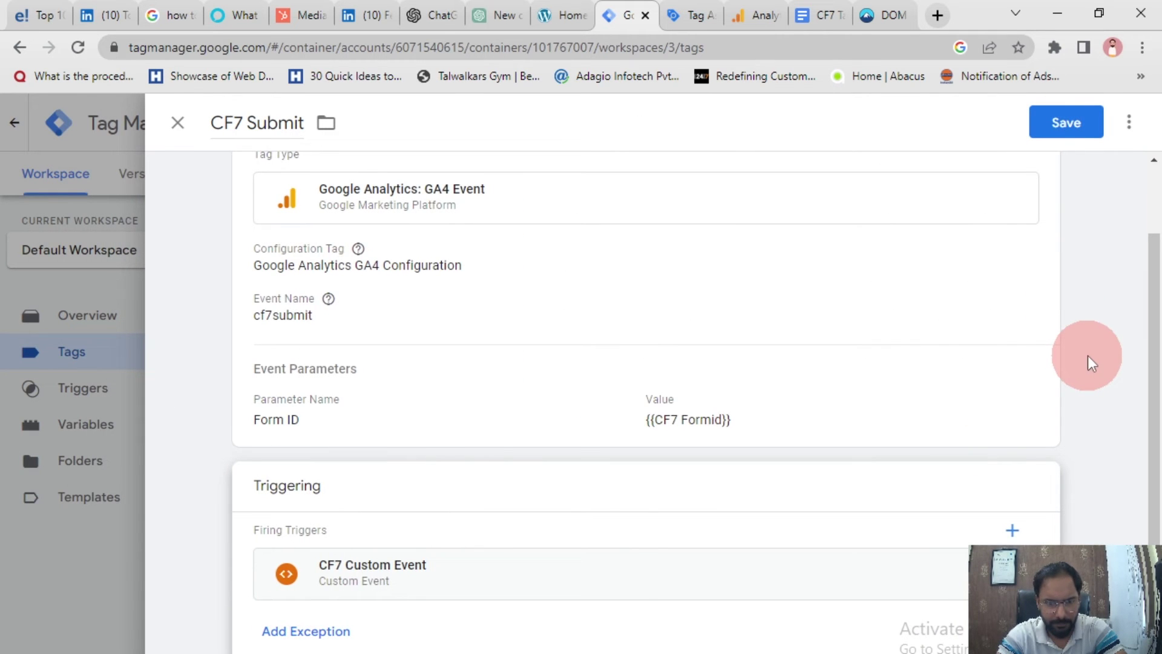
Save the CF7 Submit GA4 Event tag with CF7 Custom Event as its firing trigger.
{"action": "scroll", "coordinate": [1087, 356], "scroll_direction": "up", "scroll_amount": 2}
{"action": "left_click", "coordinate": [1068, 123]}
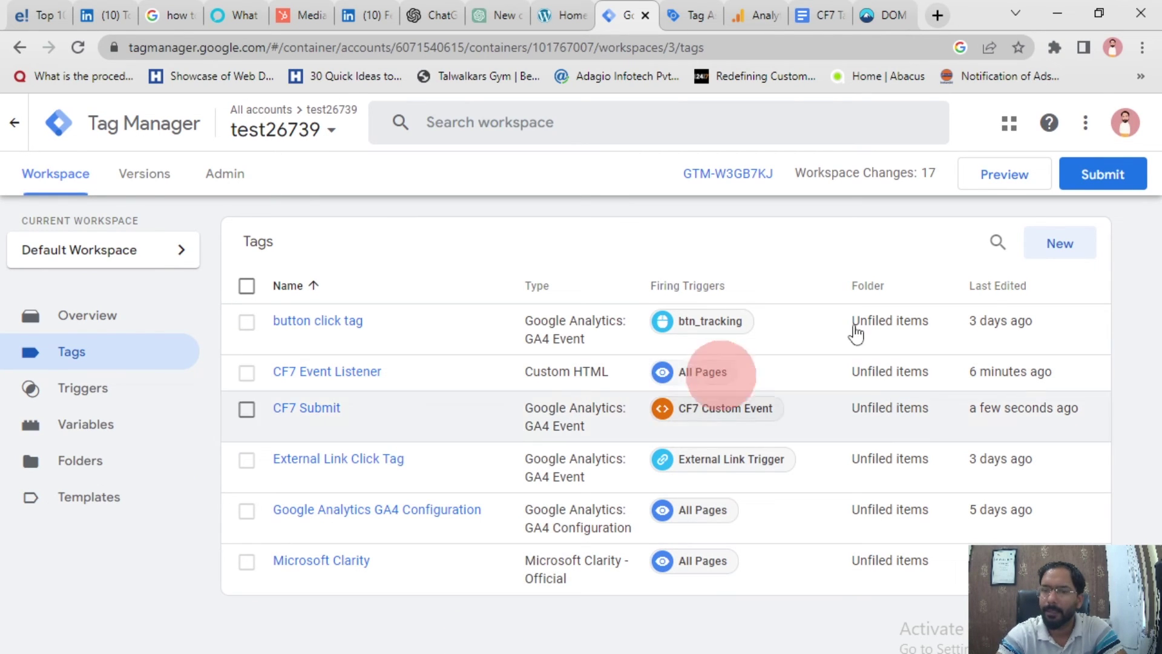
Start a Tag Assistant preview connected to the test site, replacing the old disconnected session.
{"action": "left_click", "coordinate": [1008, 186]}
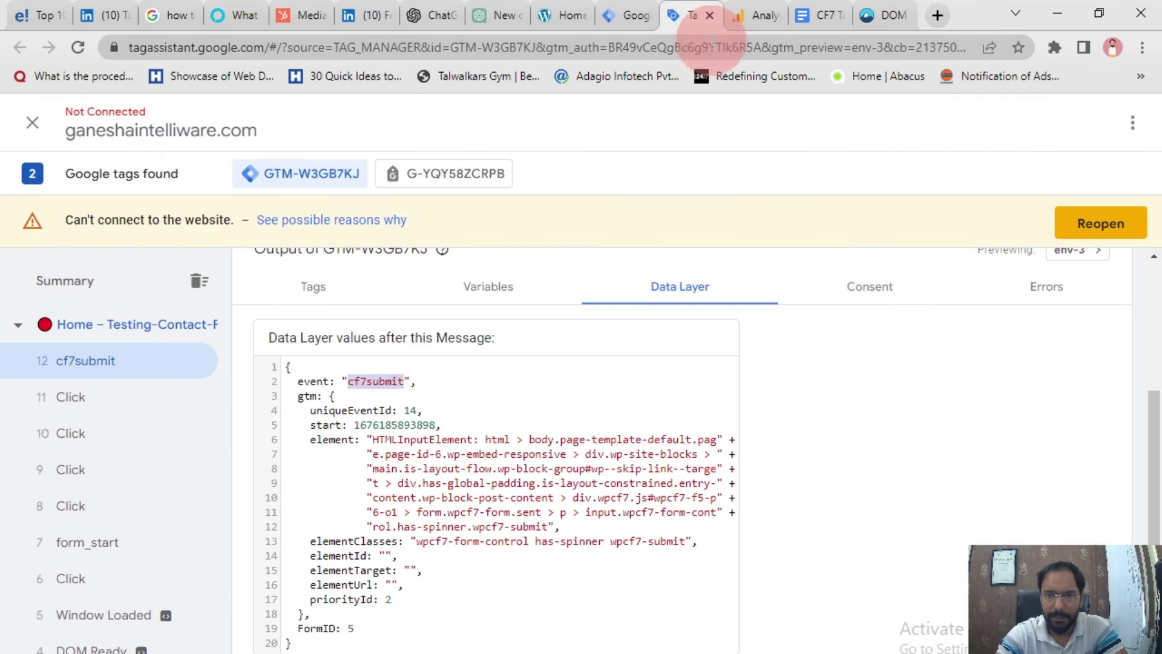
{"action": "left_click", "coordinate": [705, 14]}
{"action": "left_click", "coordinate": [622, 1]}
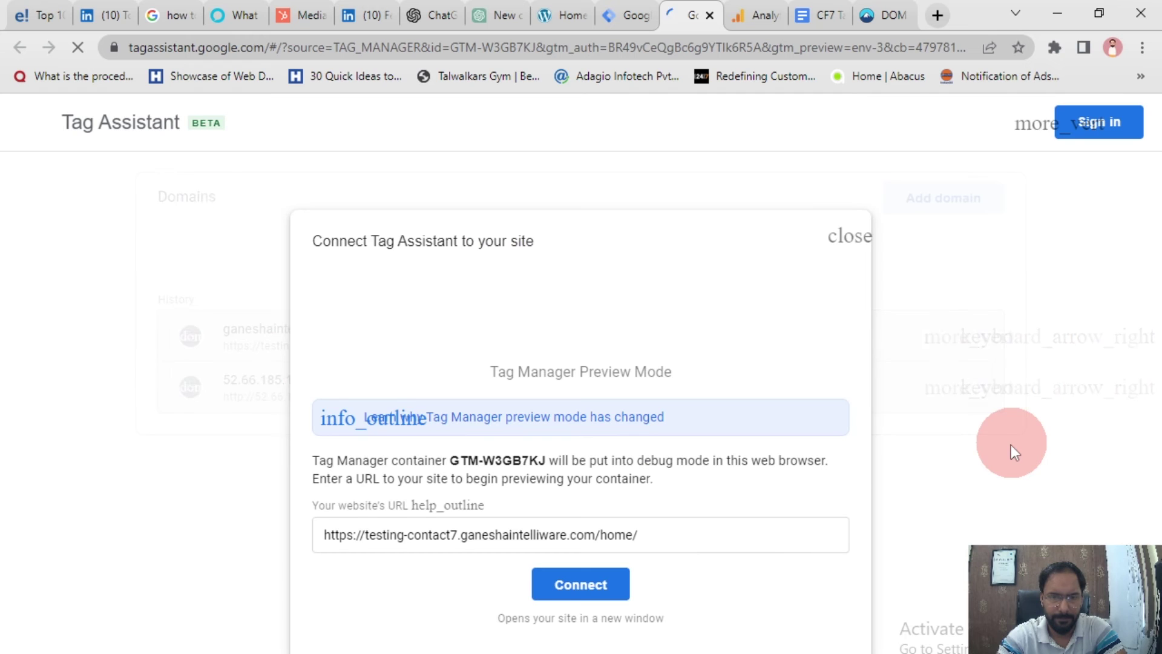
{"action": "left_click", "coordinate": [584, 591]}
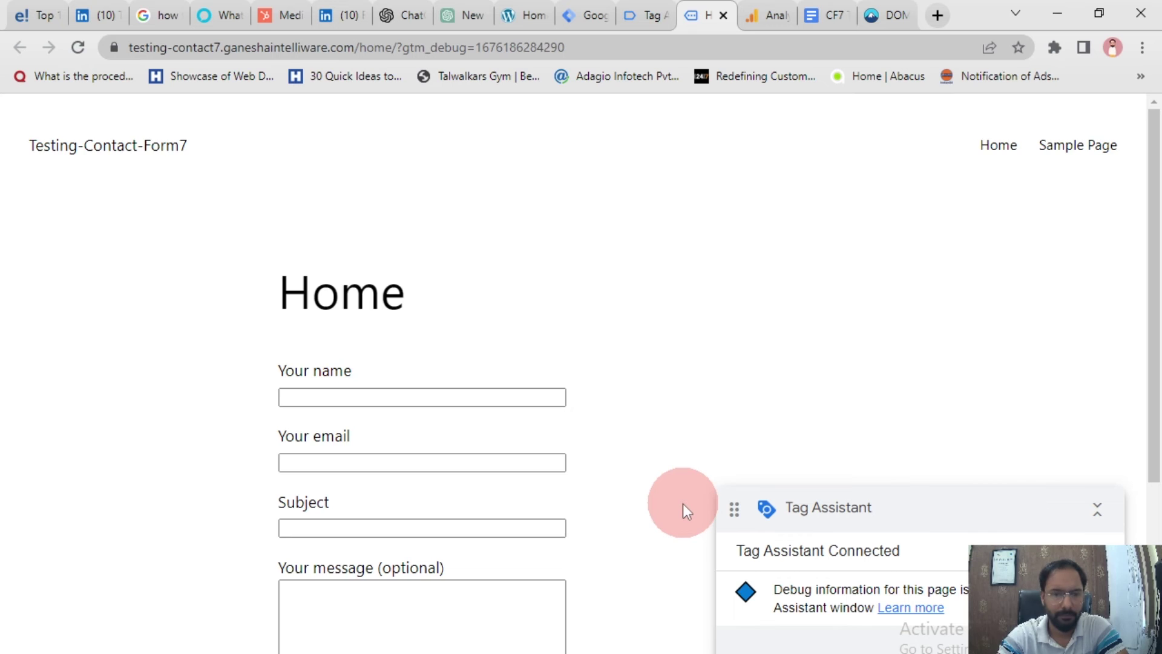
{"action": "scroll", "coordinate": [682, 503], "scroll_direction": "down", "scroll_amount": 2}
{"action": "left_click", "coordinate": [645, 14]}
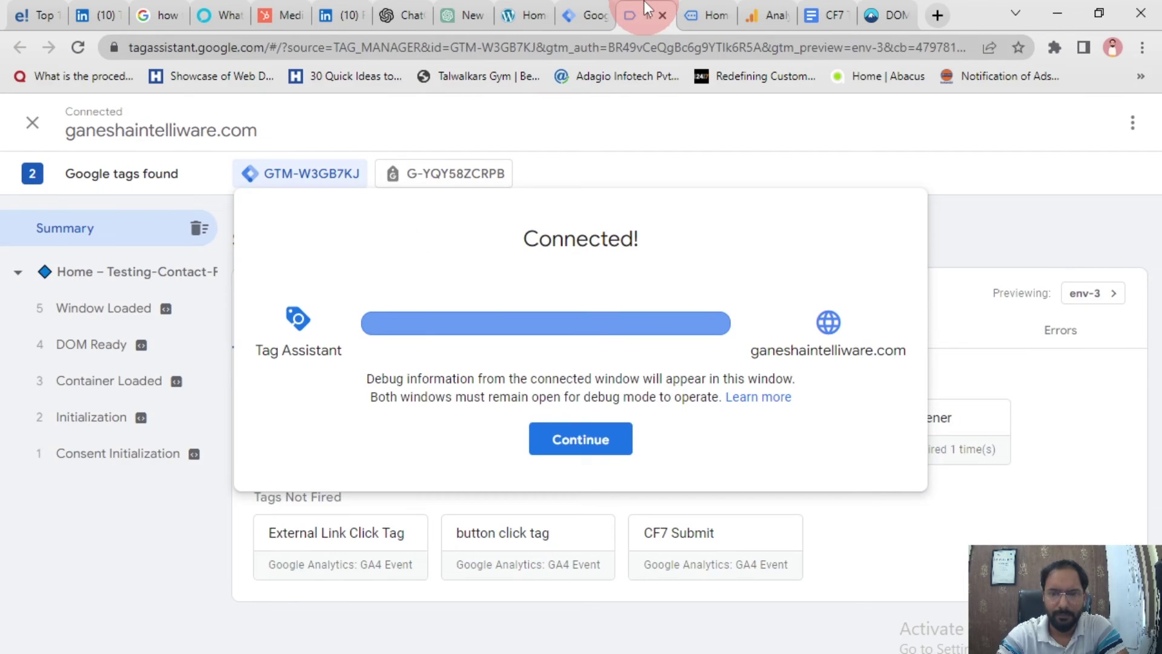
{"action": "left_click", "coordinate": [603, 438]}
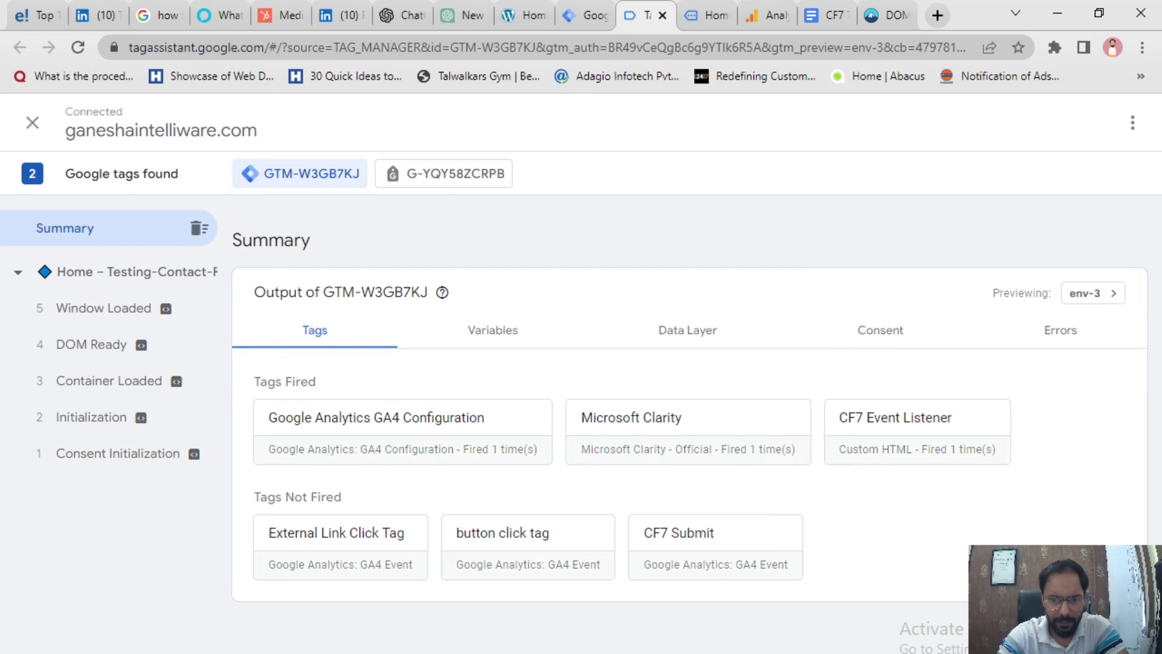
Review the Data Layer, then the Tags list: CF7 Event Listener fired, CF7 Submit not fired.
{"action": "mouse_move", "coordinate": [706, 8]}
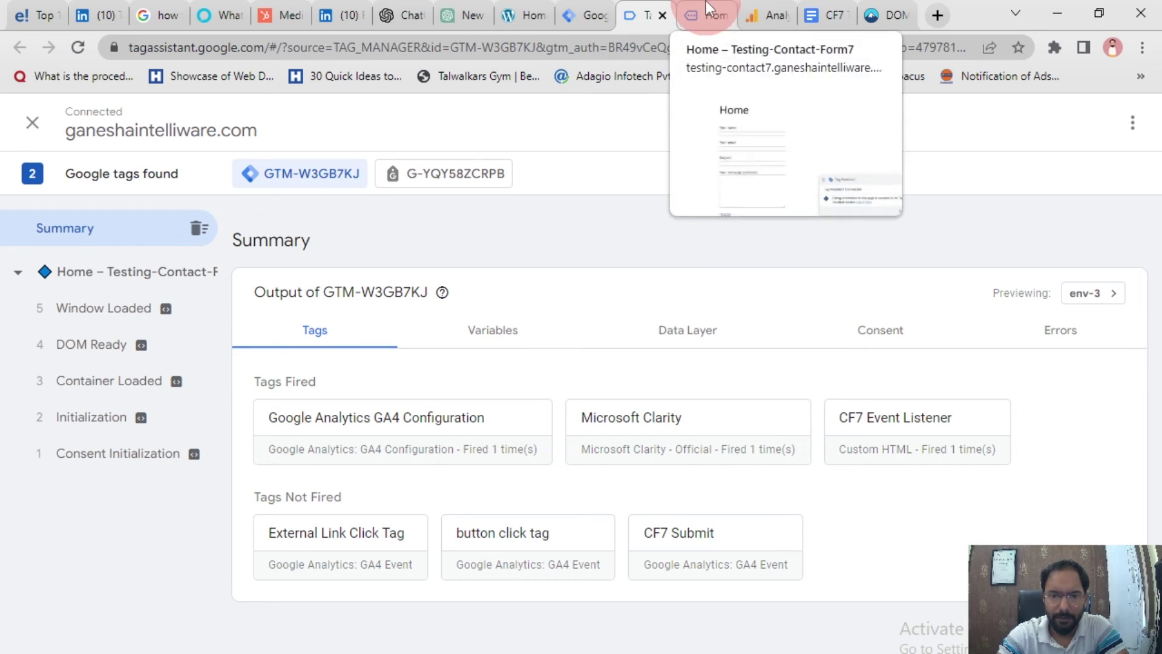
{"action": "left_click", "coordinate": [696, 340]}
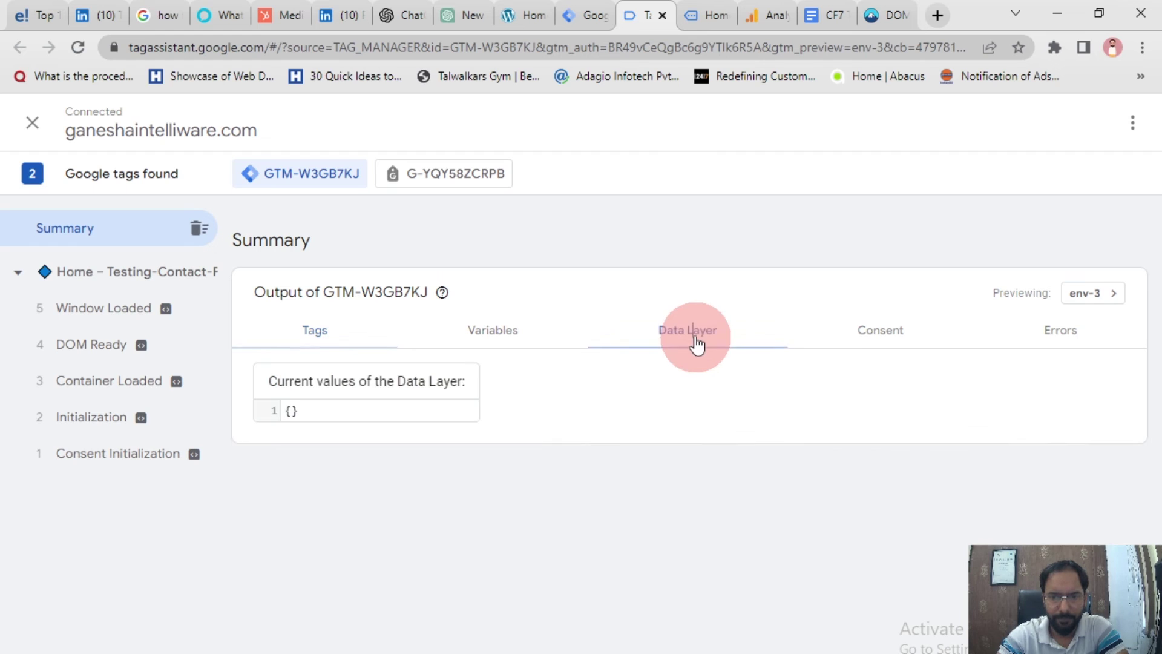
{"action": "left_click", "coordinate": [317, 330]}
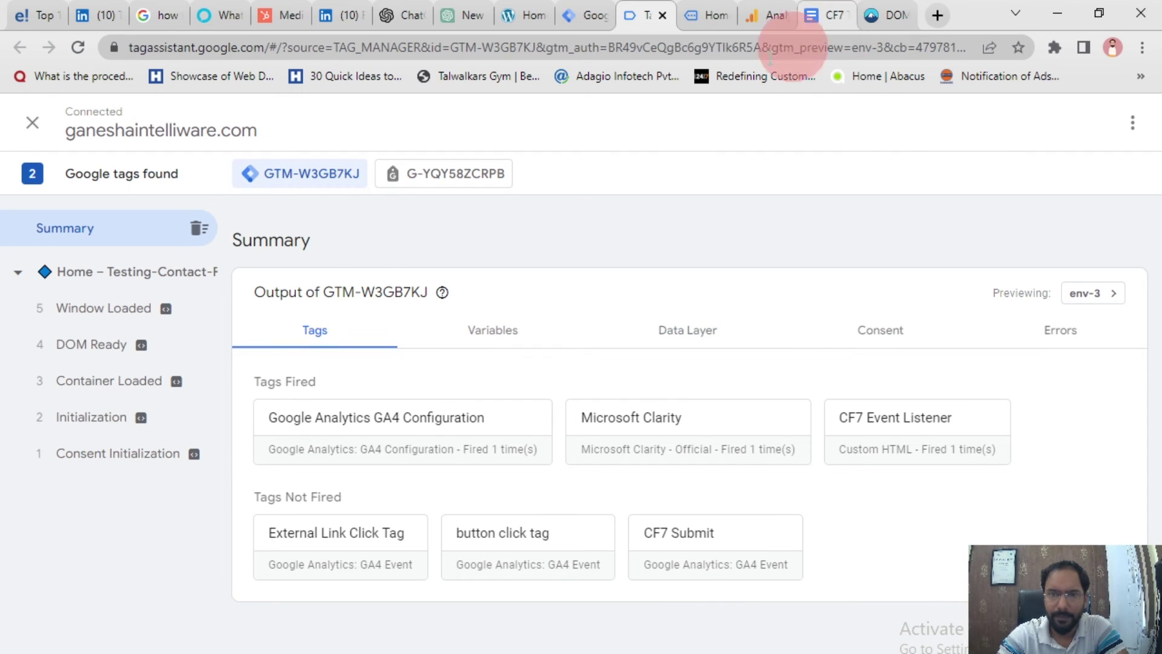
Type 'u' into the contact form's Your name field, then bring up Analytics Realtime.
{"action": "left_click", "coordinate": [705, 15]}
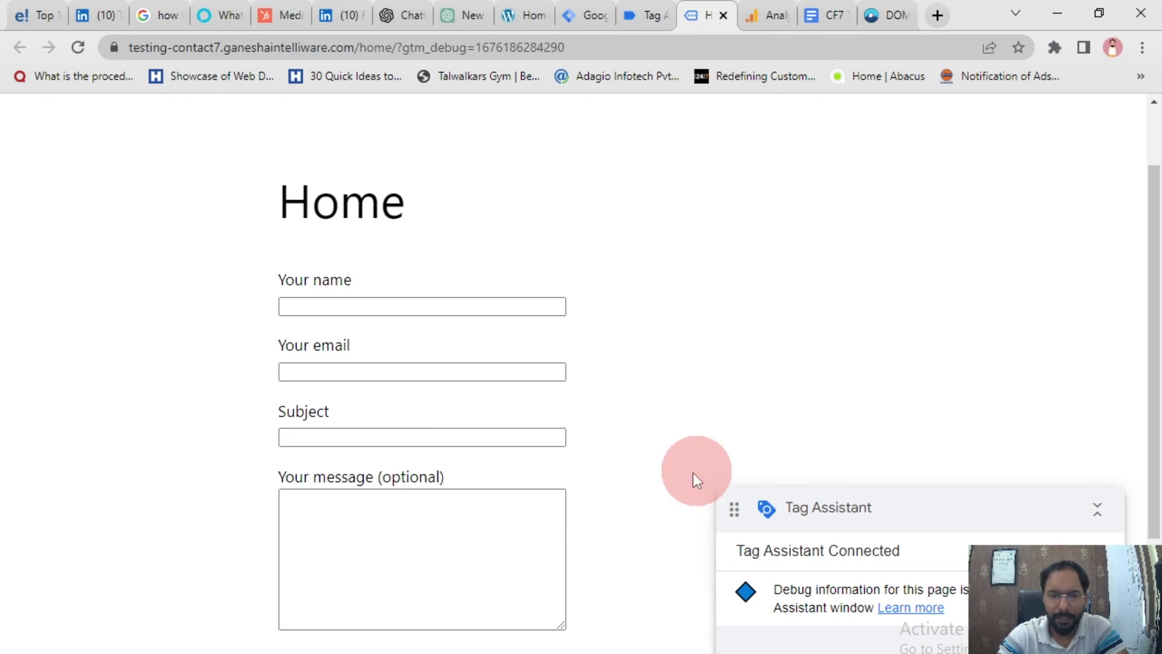
{"action": "left_click", "coordinate": [374, 310]}
{"action": "type", "text": "uitutyi"}
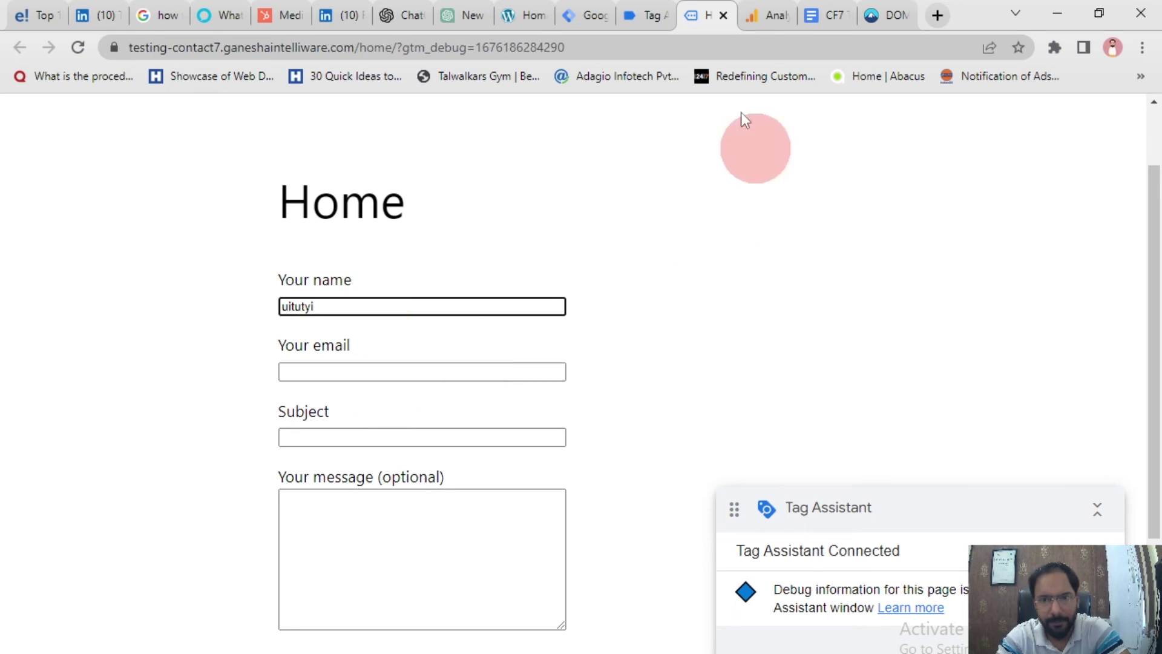
{"action": "left_click", "coordinate": [765, 14]}
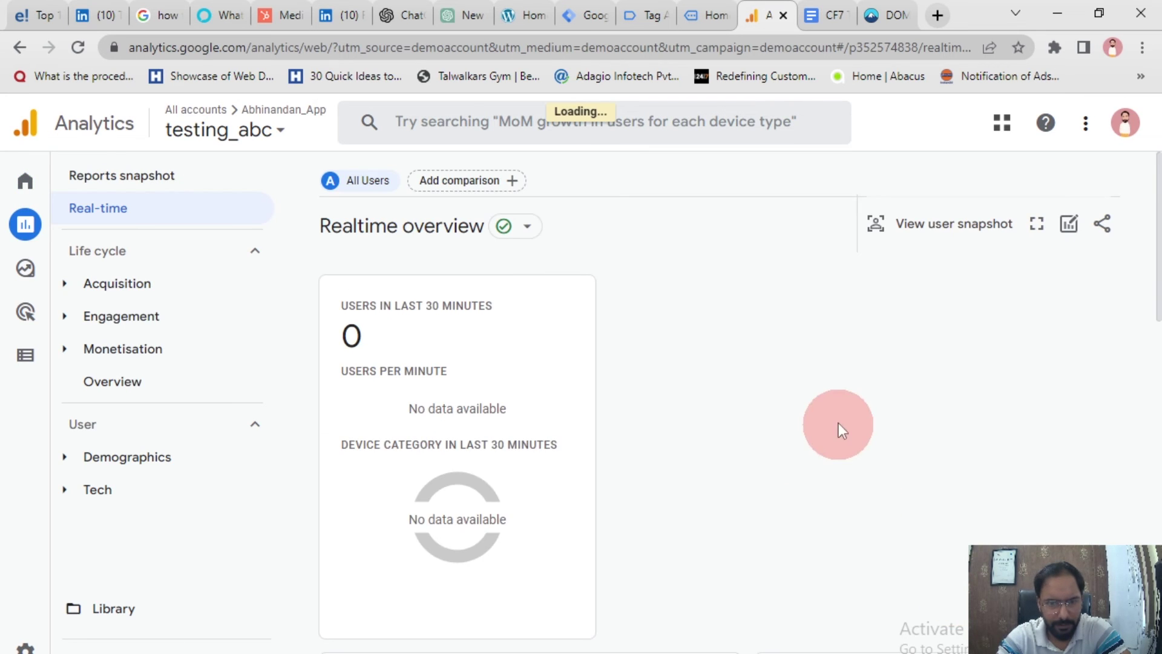
{"action": "scroll", "coordinate": [835, 423], "scroll_direction": "down", "scroll_amount": 10}
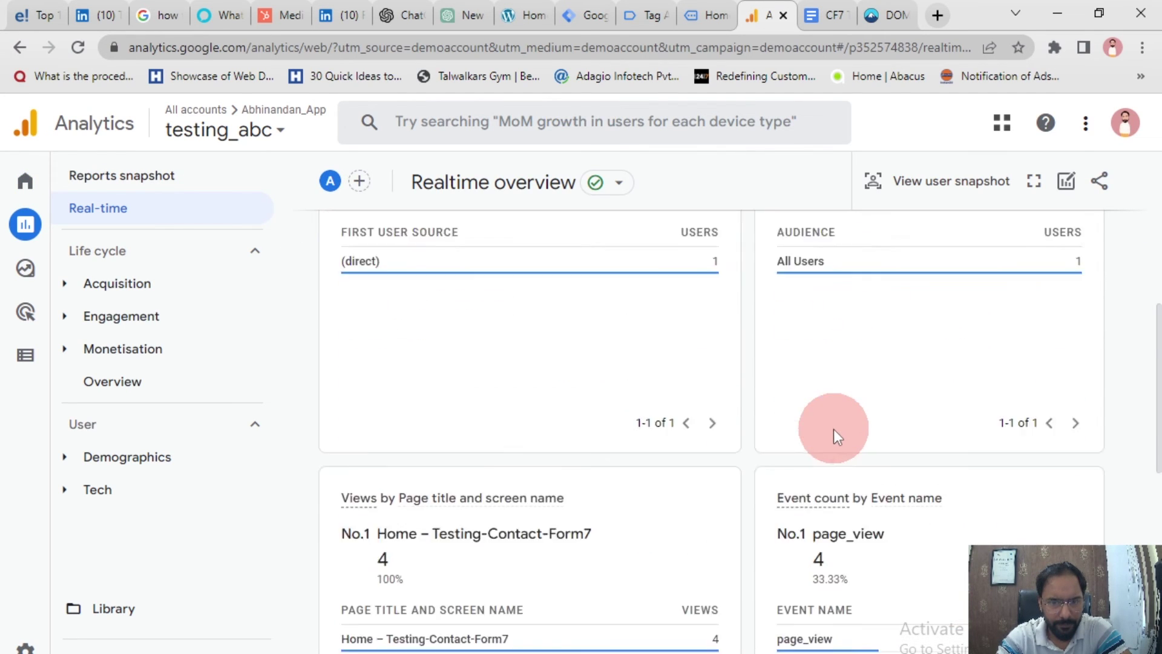
{"action": "scroll", "coordinate": [833, 429], "scroll_direction": "down", "scroll_amount": 1}
{"action": "mouse_move", "coordinate": [835, 429]}
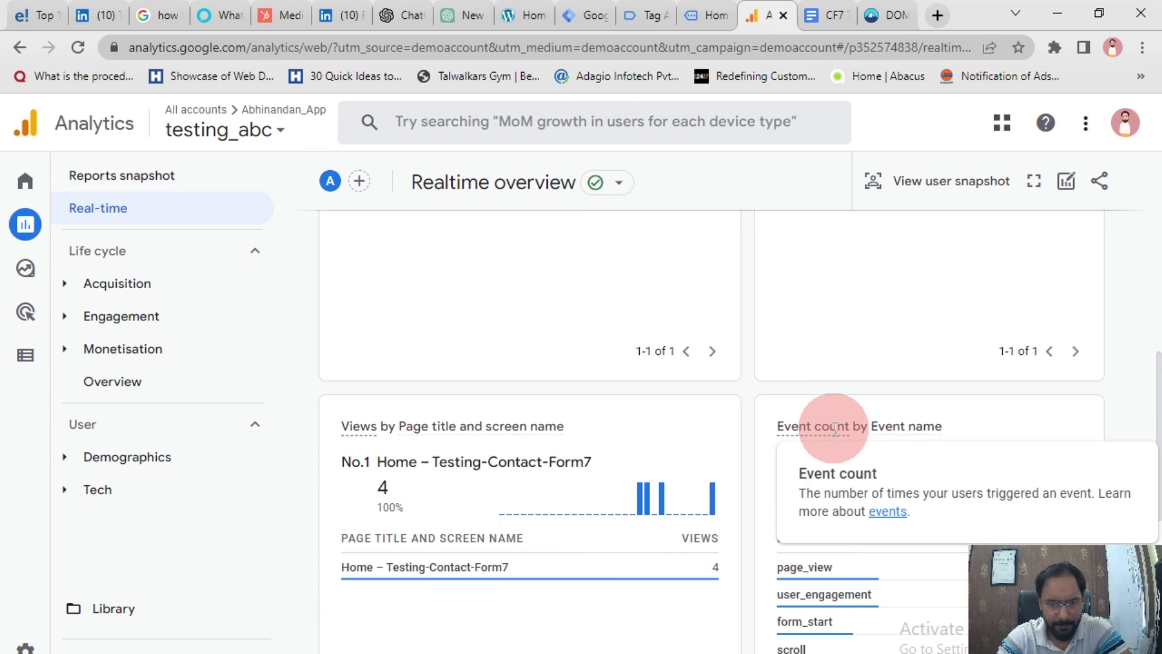
{"action": "scroll", "coordinate": [835, 429], "scroll_direction": "up", "scroll_amount": 9}
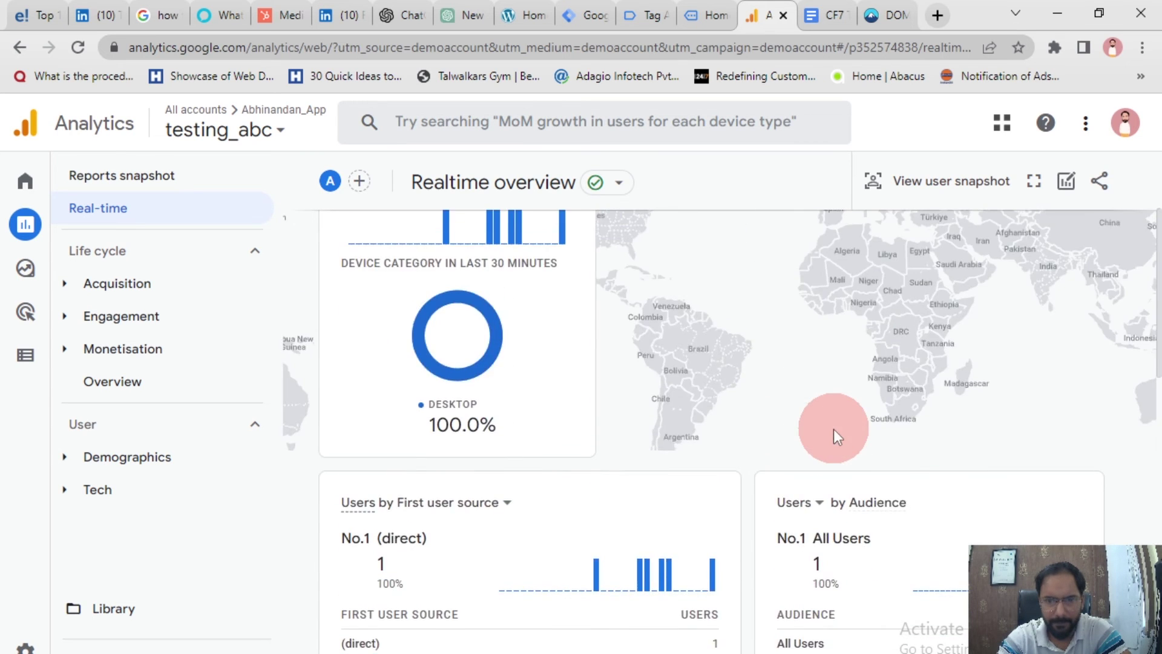
{"action": "scroll", "coordinate": [834, 429], "scroll_direction": "down", "scroll_amount": 5}
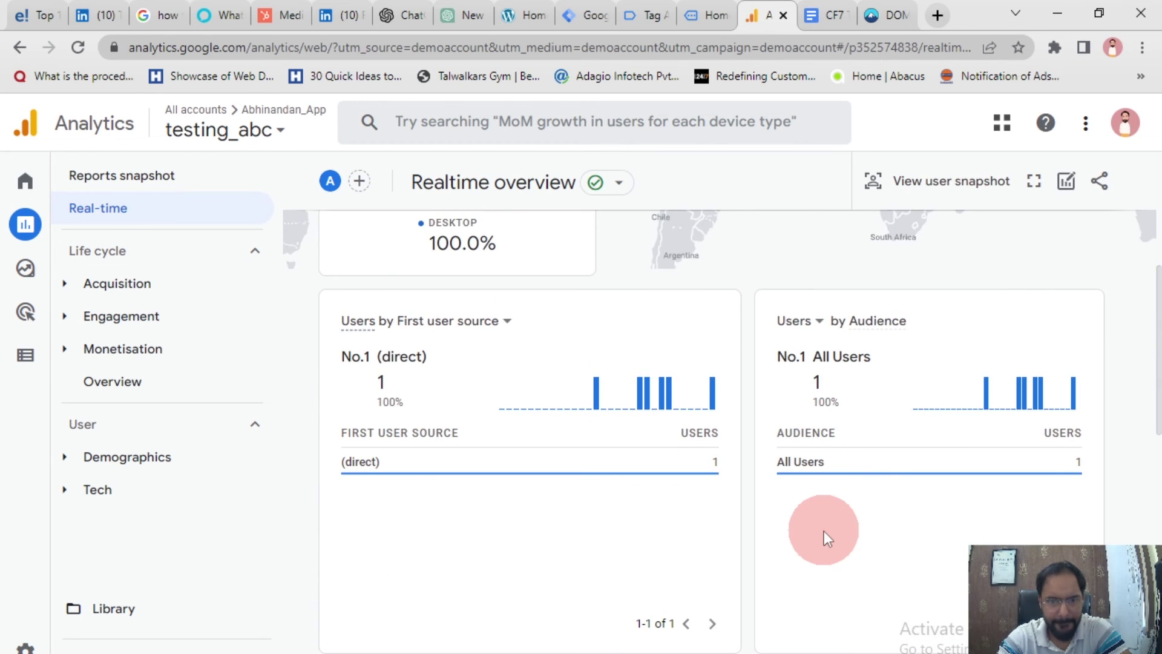
{"action": "scroll", "coordinate": [823, 532], "scroll_direction": "down", "scroll_amount": 6}
{"action": "scroll", "coordinate": [684, 584], "scroll_direction": "up", "scroll_amount": 3}
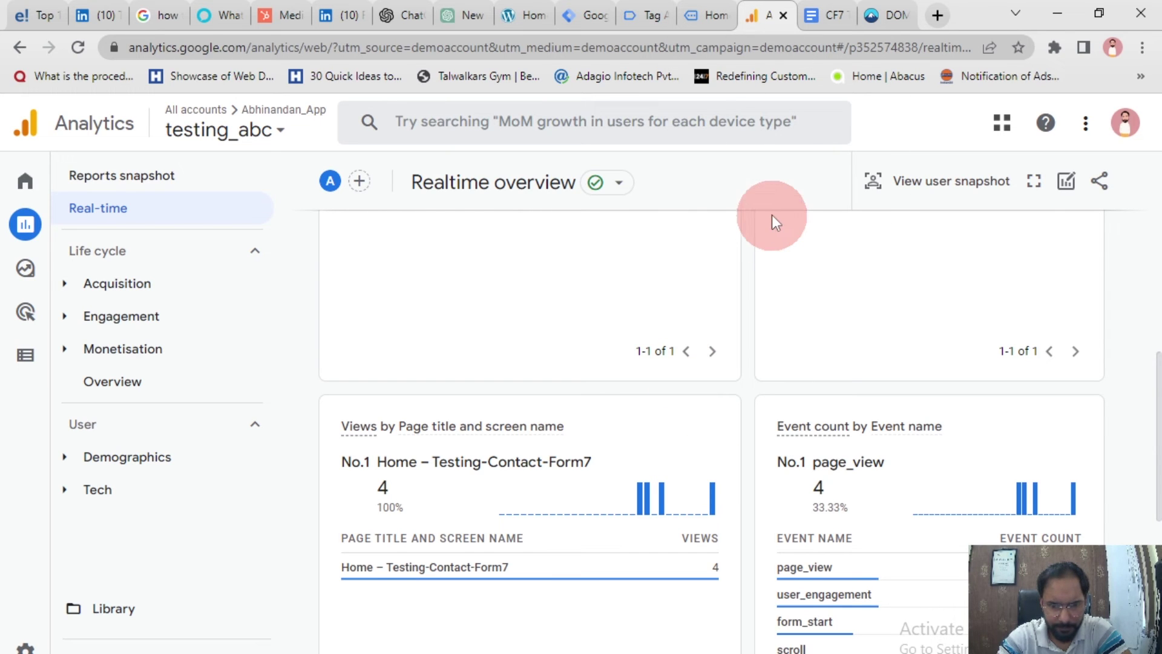
{"action": "scroll", "coordinate": [787, 353], "scroll_direction": "up", "scroll_amount": 10}
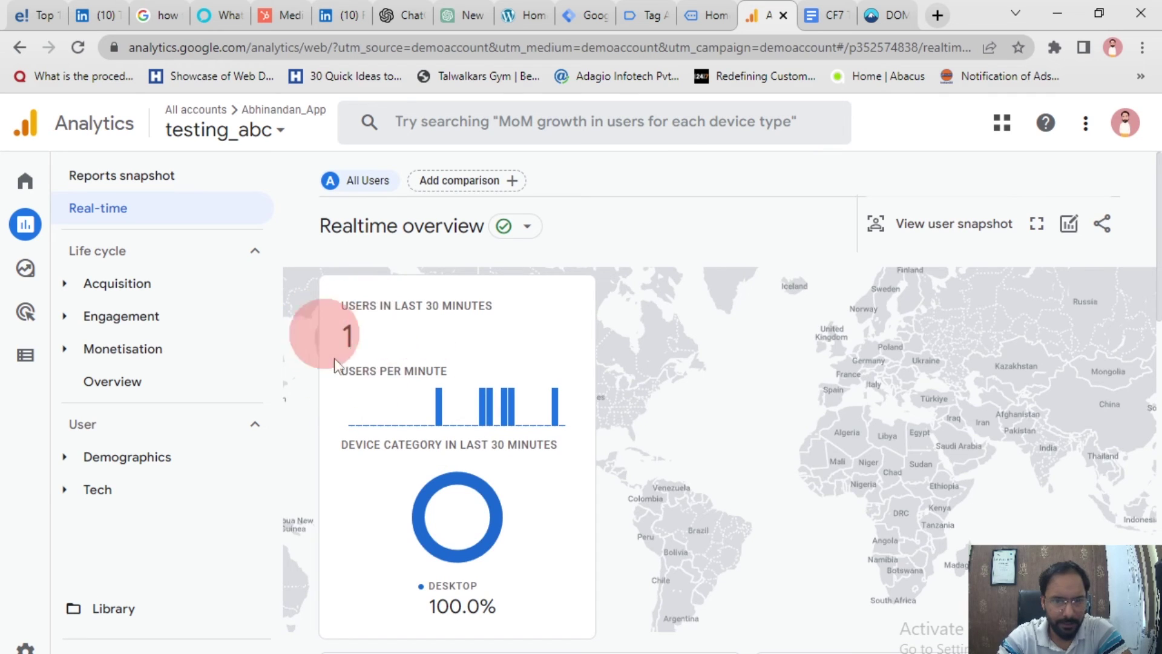
Enter 'tyuytu@' in the contact form's Your email field.
{"action": "left_click", "coordinate": [705, 13]}
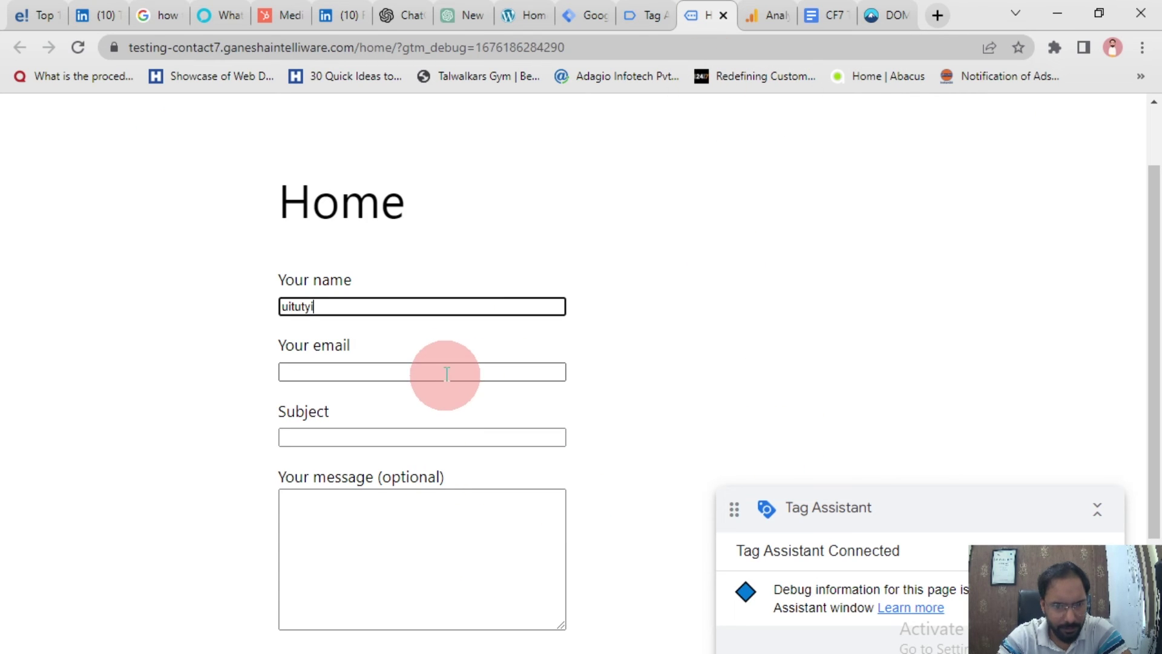
{"action": "left_click", "coordinate": [446, 372]}
{"action": "type", "text": "tyuytu@gmail.com"}
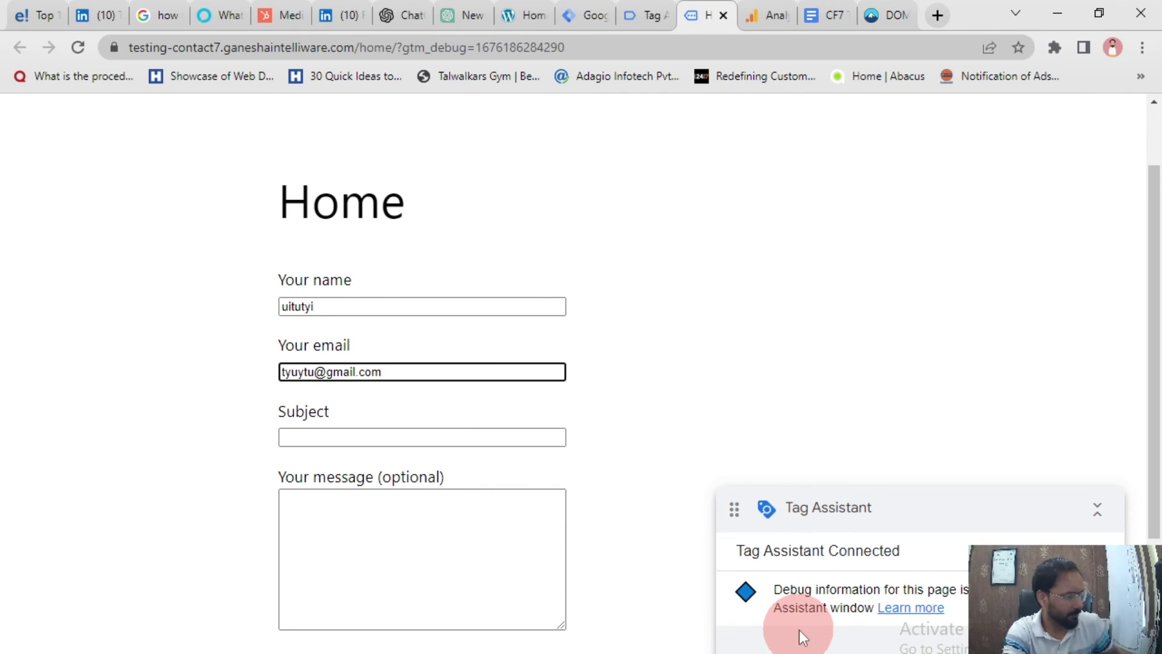
{"action": "left_click", "coordinate": [692, 651]}
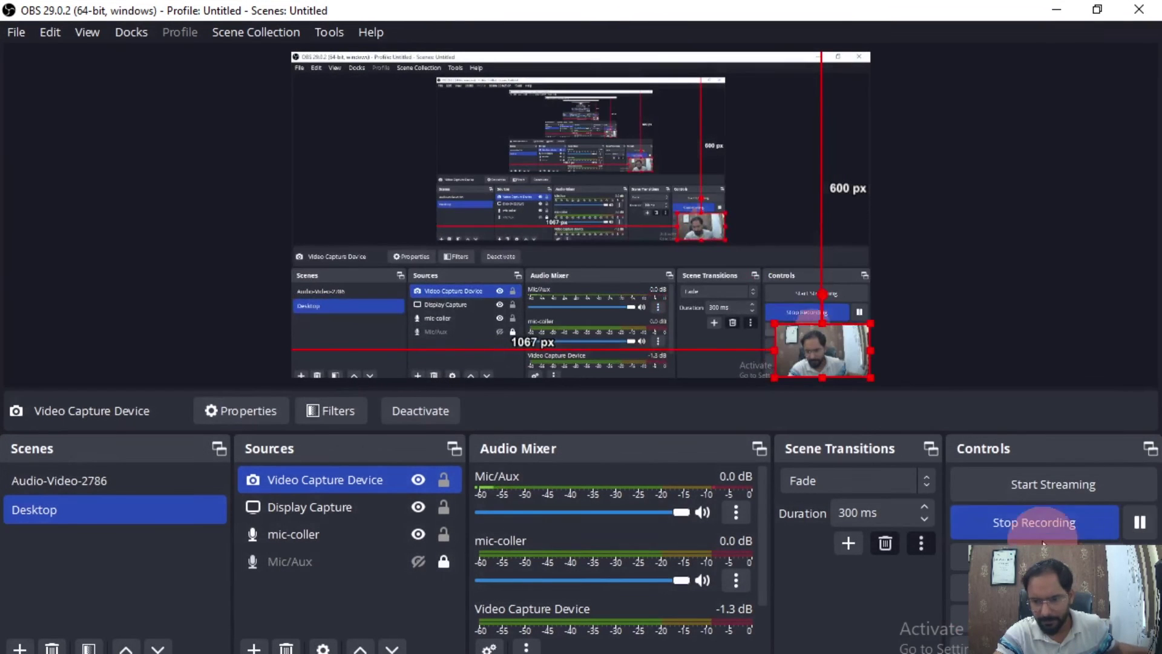
{"action": "key", "text": "alt+Tab"}
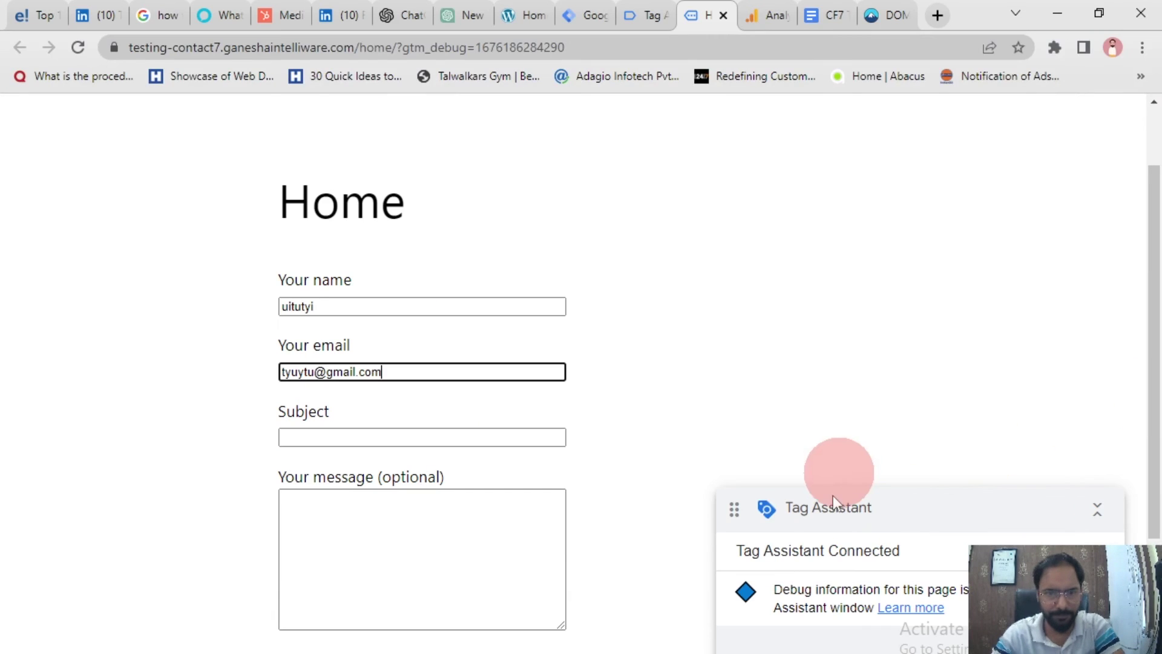
Fill Subject 'rturut' and message 'tyu', submit the form and check the thank-you notice.
{"action": "left_click", "coordinate": [457, 439]}
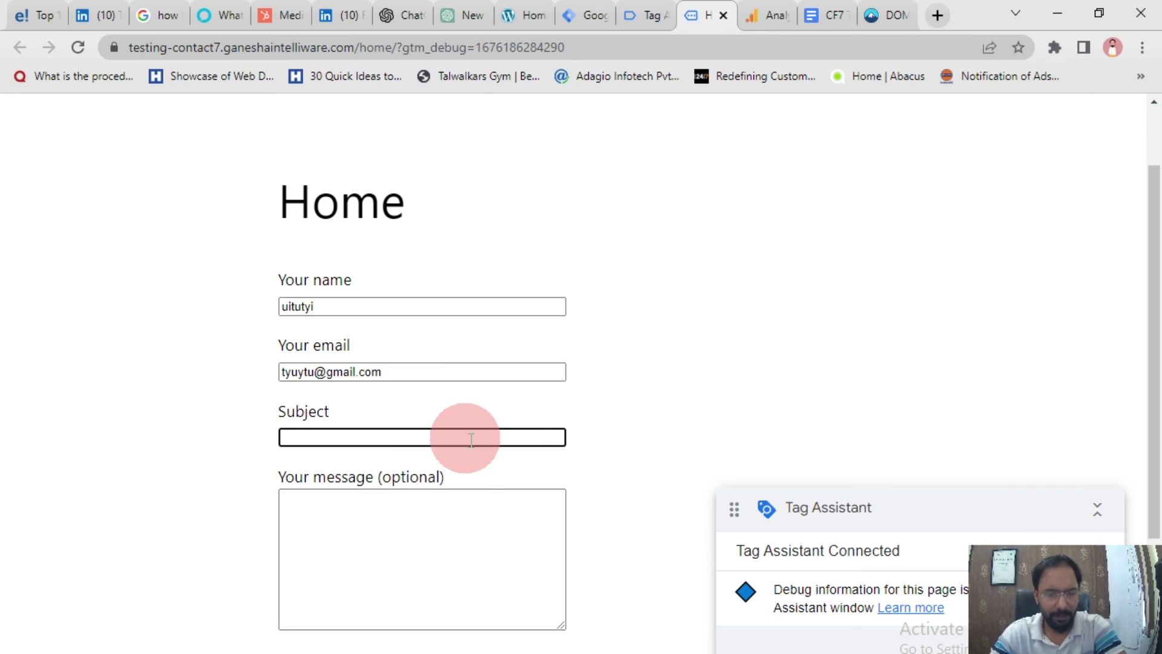
{"action": "type", "text": "rturut"}
{"action": "left_click", "coordinate": [479, 541]}
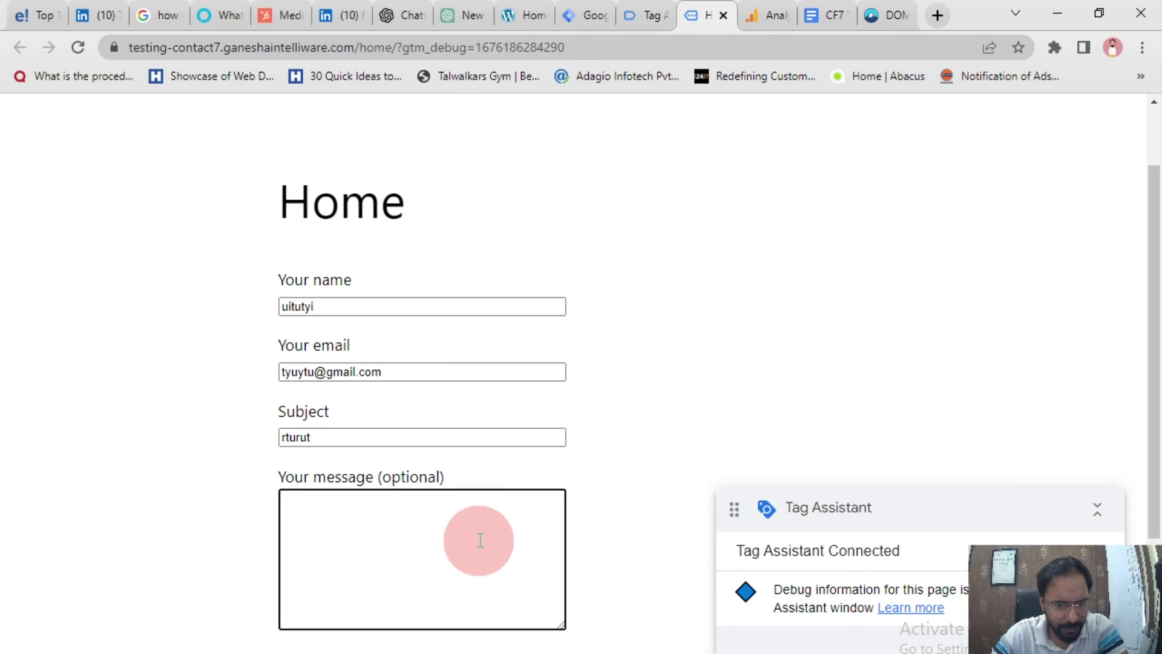
{"action": "type", "text": "tyutytu"}
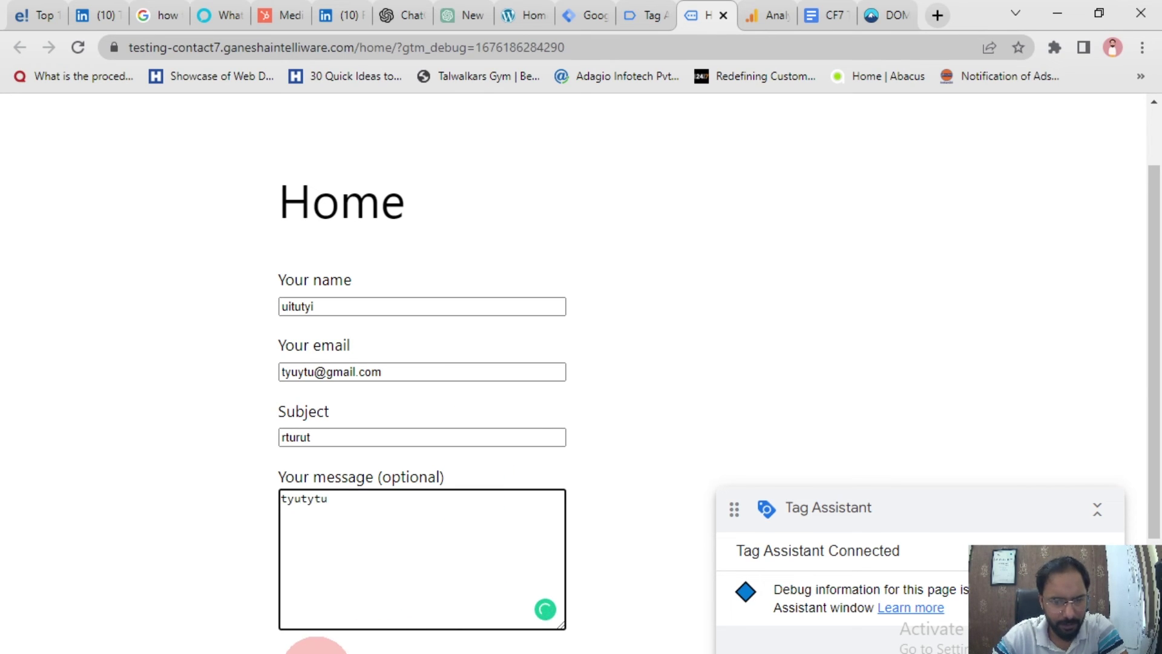
{"action": "left_click", "coordinate": [316, 650]}
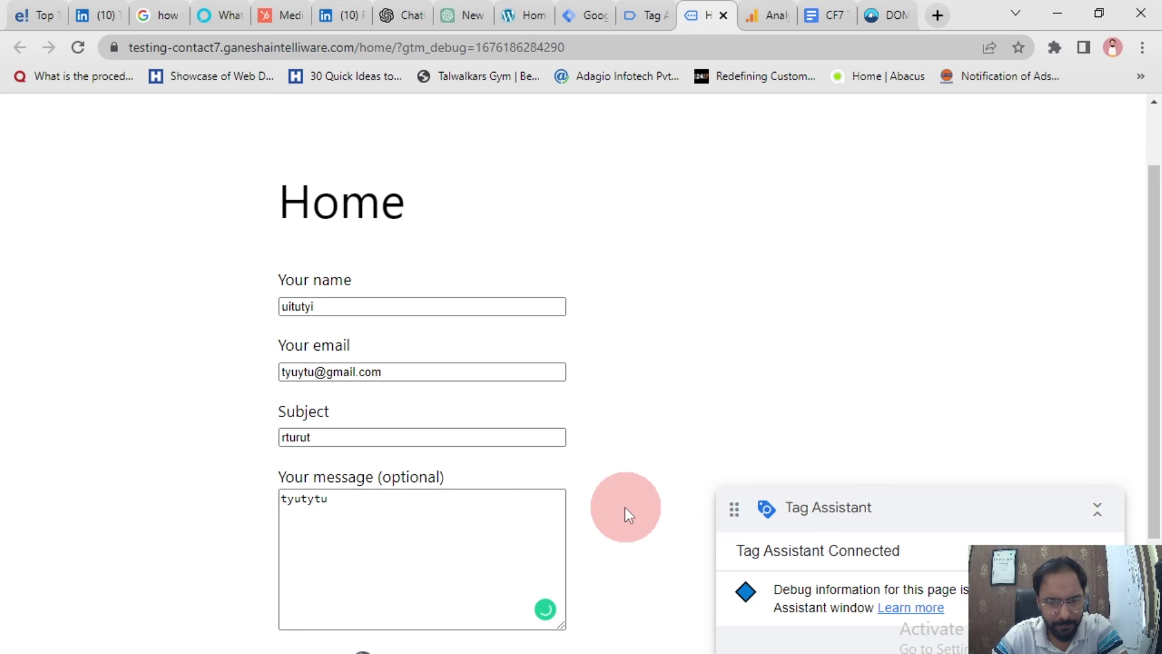
{"action": "scroll", "coordinate": [624, 507], "scroll_direction": "down", "scroll_amount": 3}
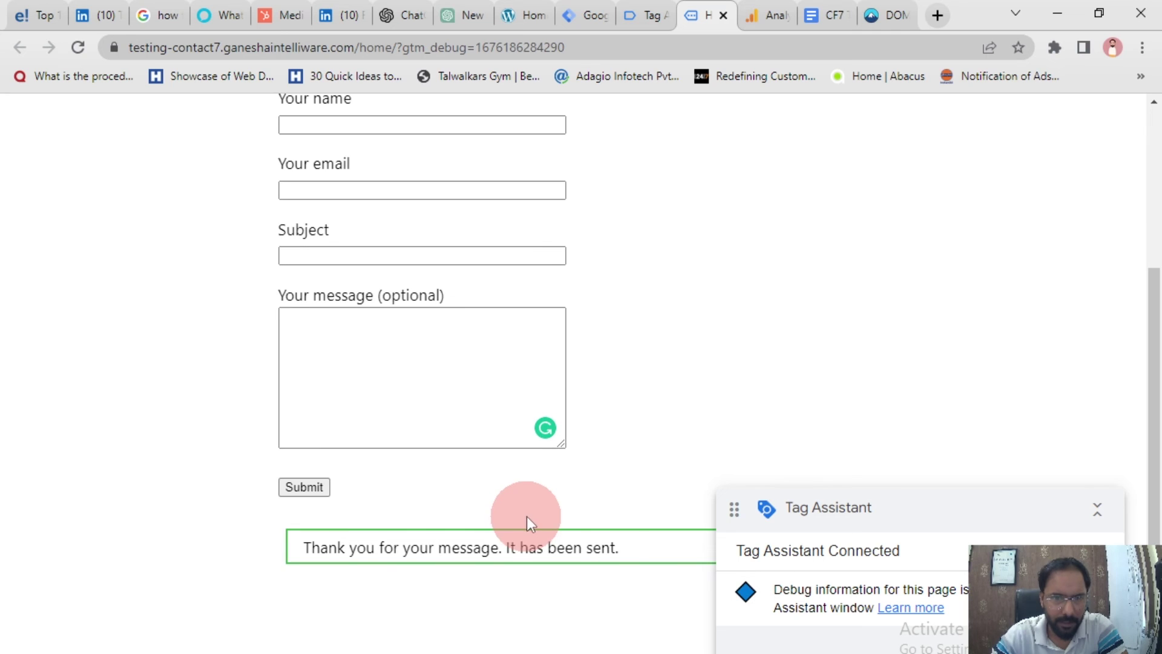
{"action": "scroll", "coordinate": [545, 518], "scroll_direction": "up", "scroll_amount": 1}
{"action": "scroll", "coordinate": [690, 251], "scroll_direction": "up", "scroll_amount": 2}
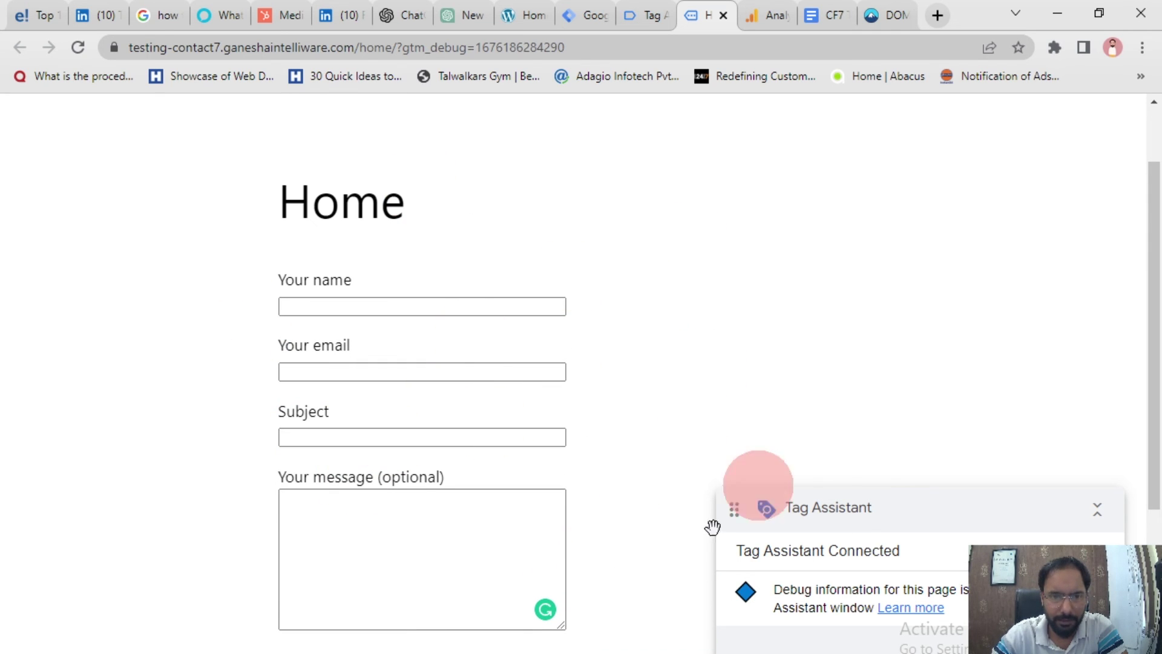
Confirm CF7 Submit fired once and inspect the cf7submit event in the Data Layer.
{"action": "left_click", "coordinate": [639, 2]}
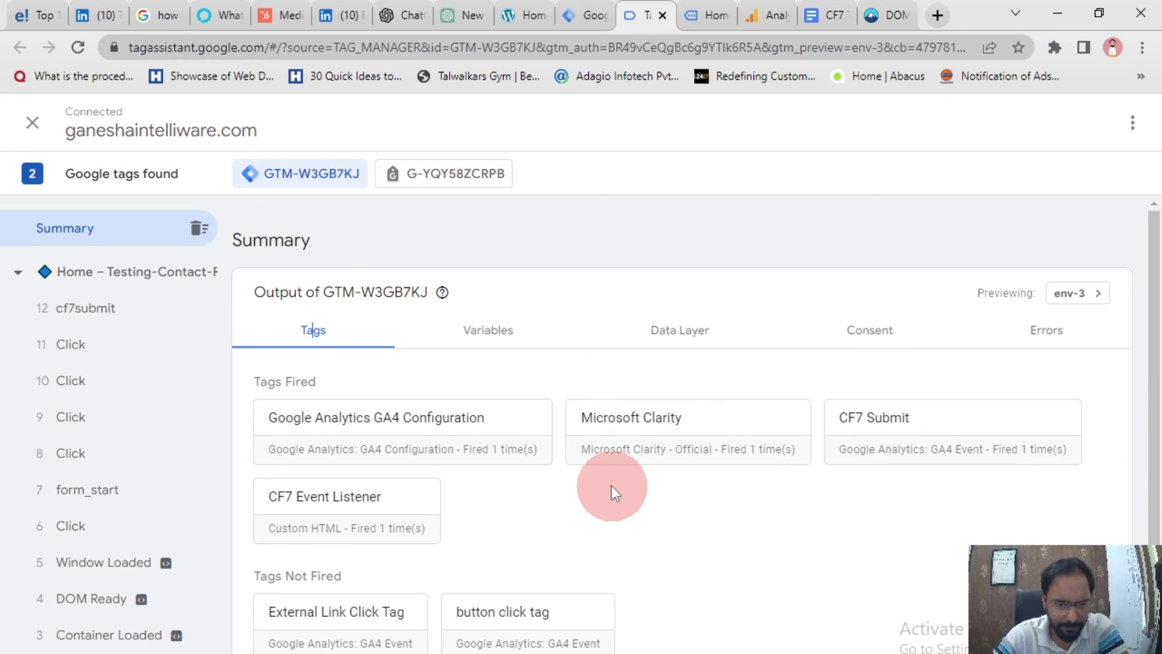
{"action": "left_click", "coordinate": [671, 338]}
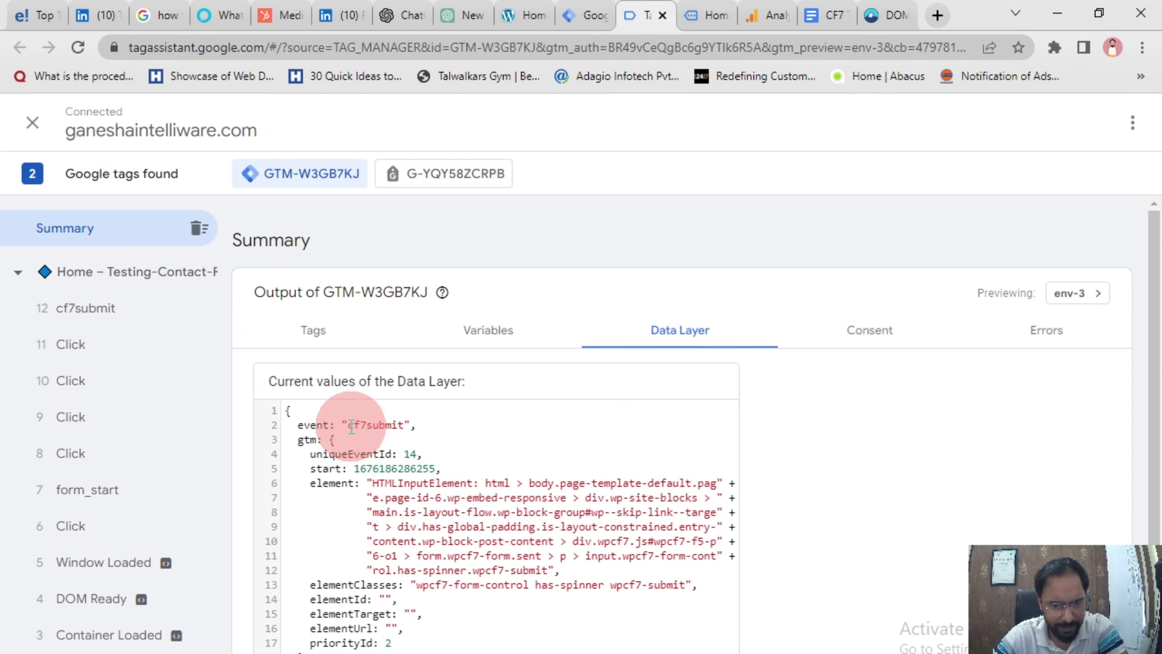
{"action": "double_click", "coordinate": [352, 425]}
{"action": "scroll", "coordinate": [532, 475], "scroll_direction": "down", "scroll_amount": 1}
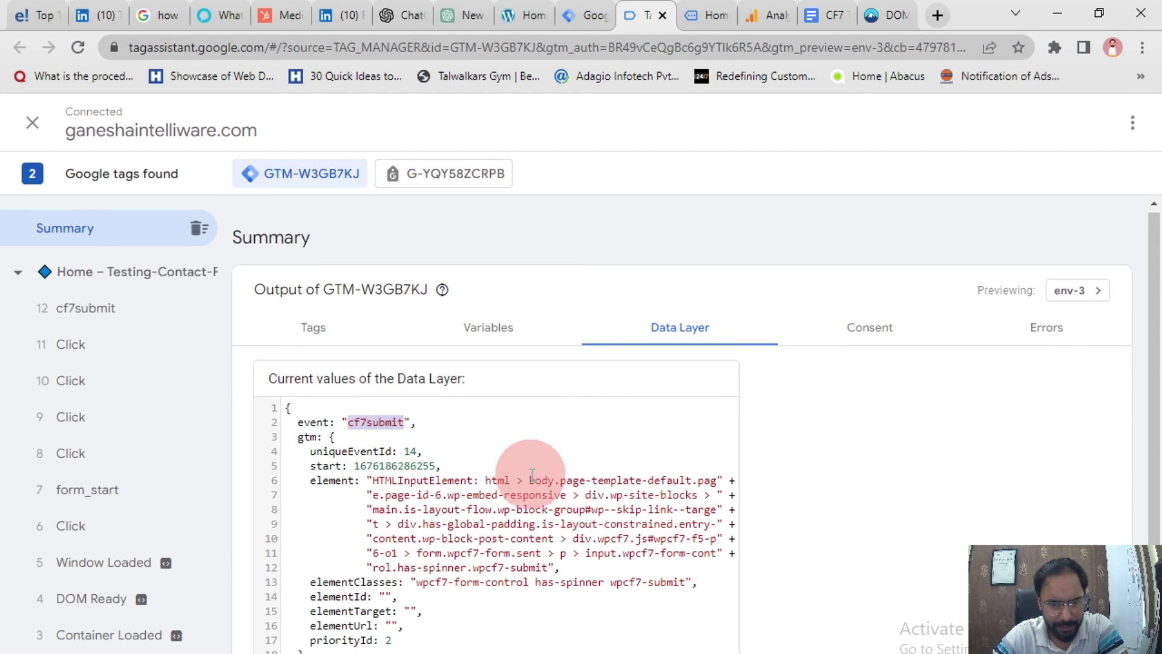
{"action": "scroll", "coordinate": [532, 475], "scroll_direction": "down", "scroll_amount": 1}
{"action": "left_click", "coordinate": [482, 282]}
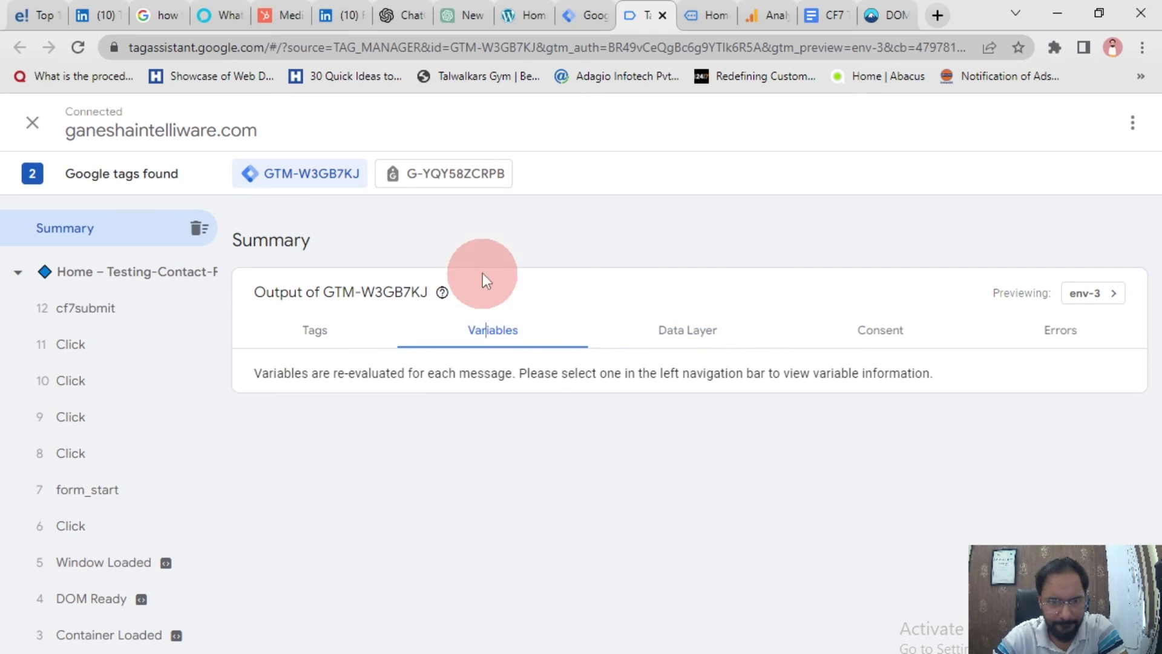
{"action": "left_click", "coordinate": [307, 334]}
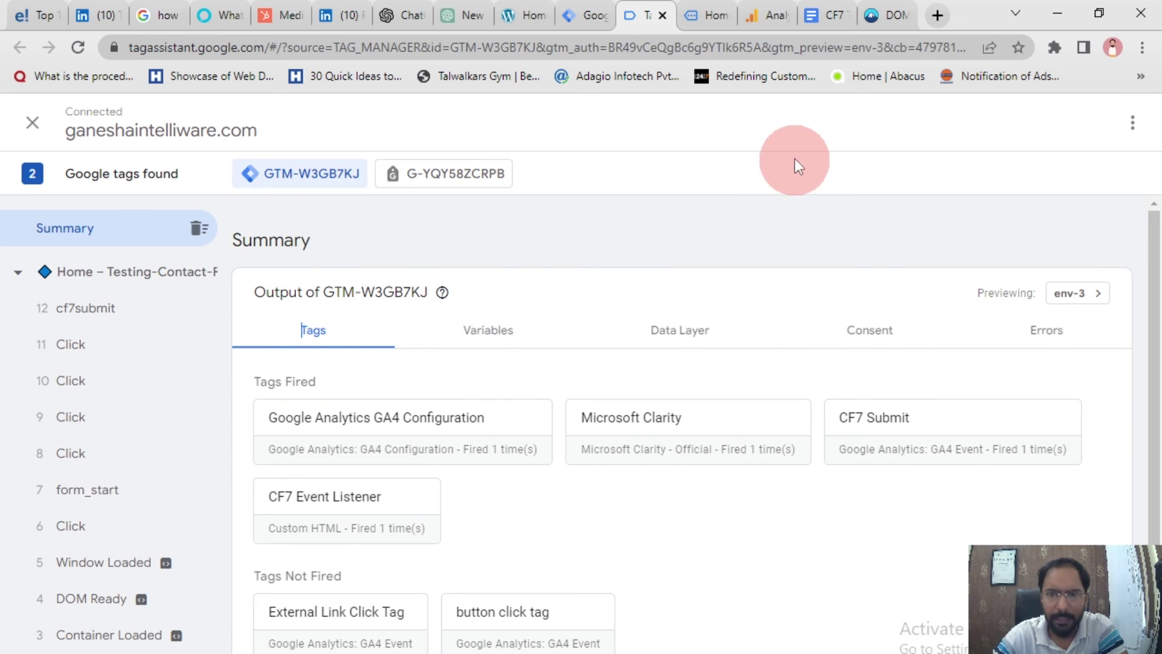
{"action": "left_click", "coordinate": [770, 13]}
{"action": "scroll", "coordinate": [753, 499], "scroll_direction": "down", "scroll_amount": 7}
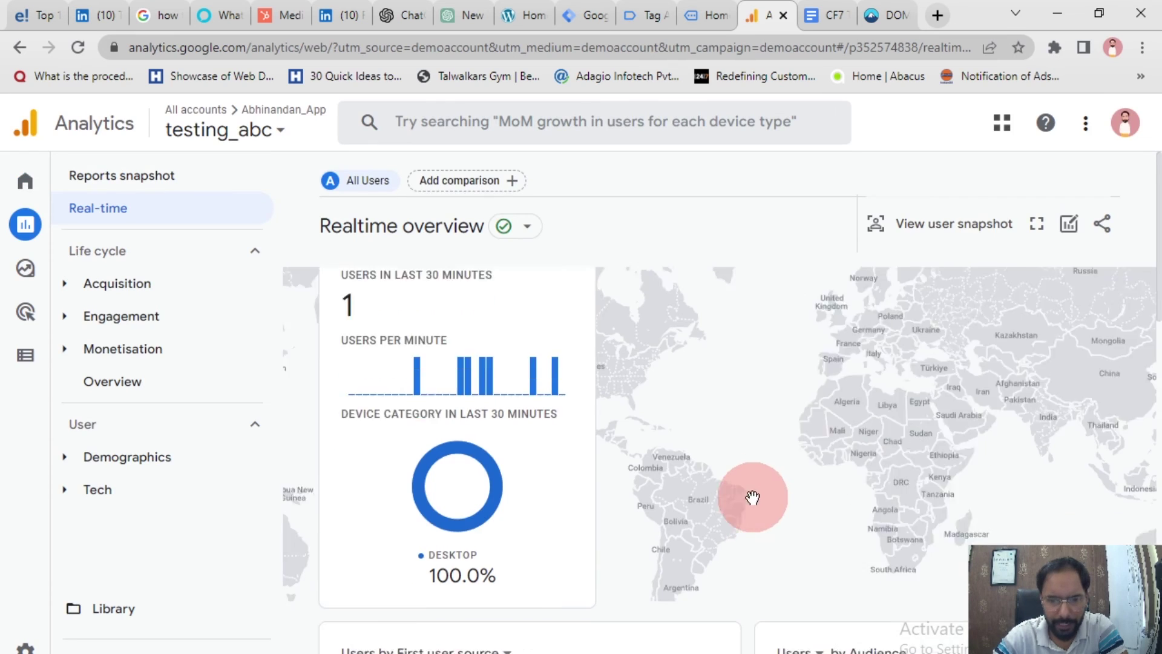
{"action": "scroll", "coordinate": [757, 549], "scroll_direction": "down", "scroll_amount": 5}
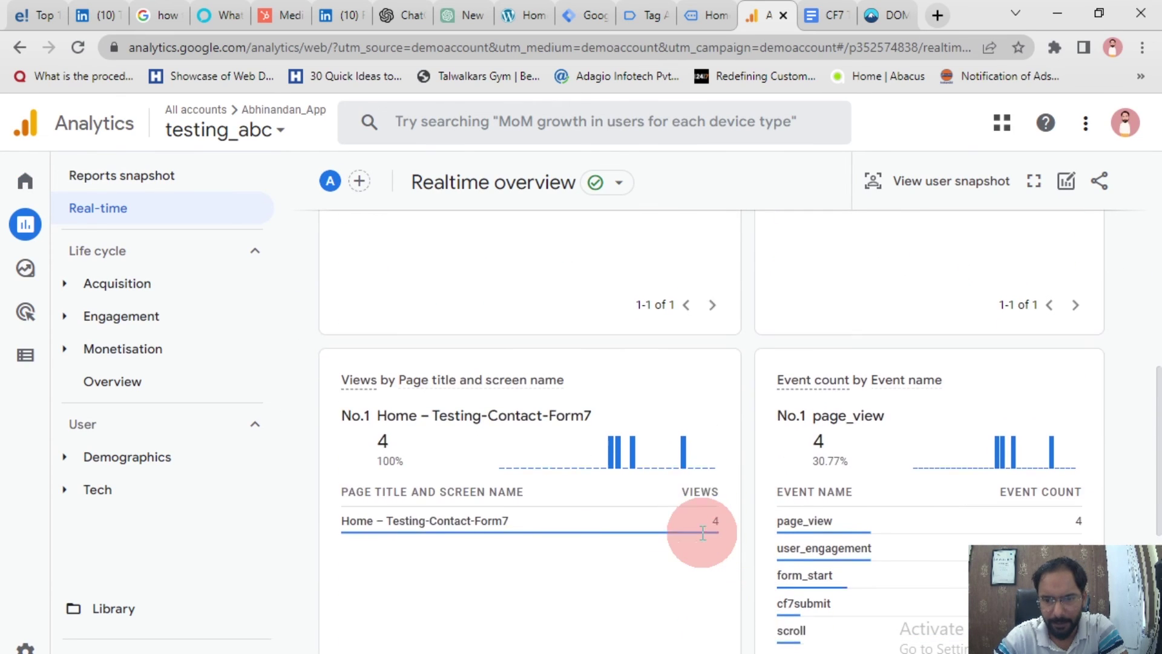
{"action": "scroll", "coordinate": [704, 529], "scroll_direction": "down", "scroll_amount": 3}
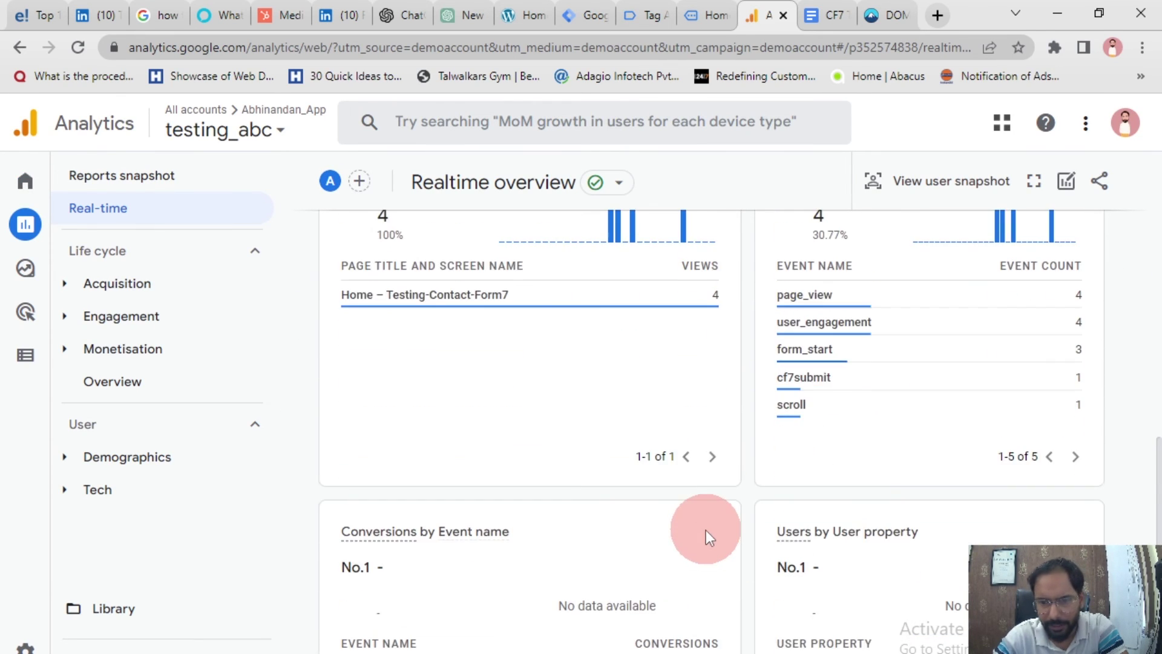
{"action": "scroll", "coordinate": [706, 529], "scroll_direction": "up", "scroll_amount": 2}
{"action": "mouse_move", "coordinate": [781, 469]}
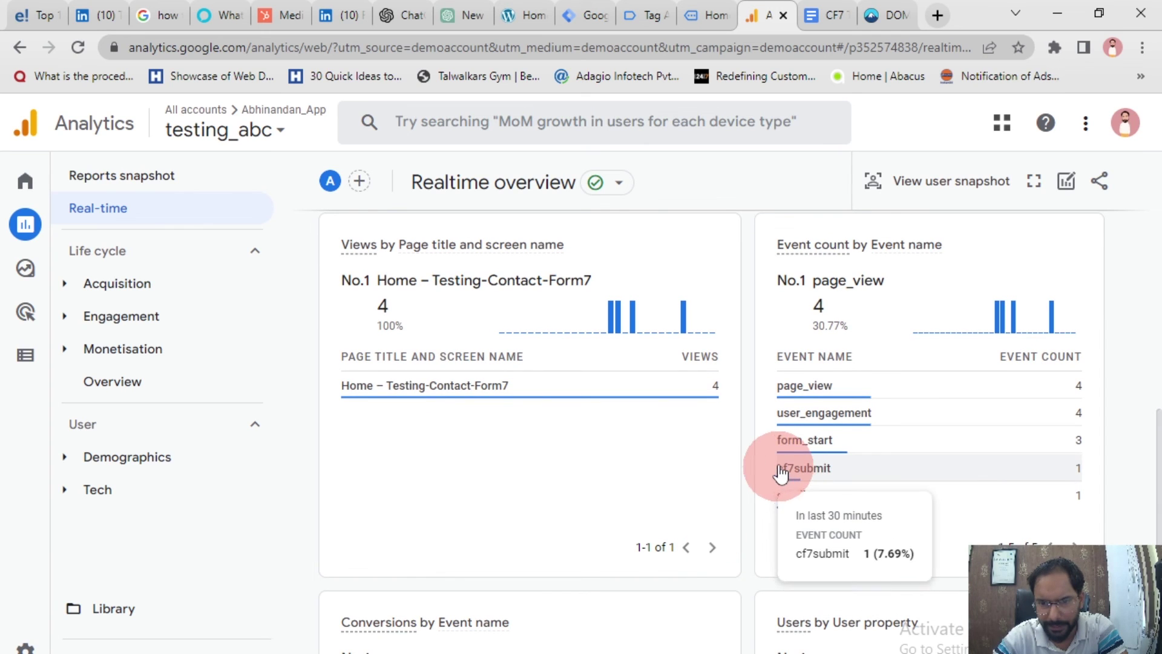
{"action": "double_click", "coordinate": [837, 476]}
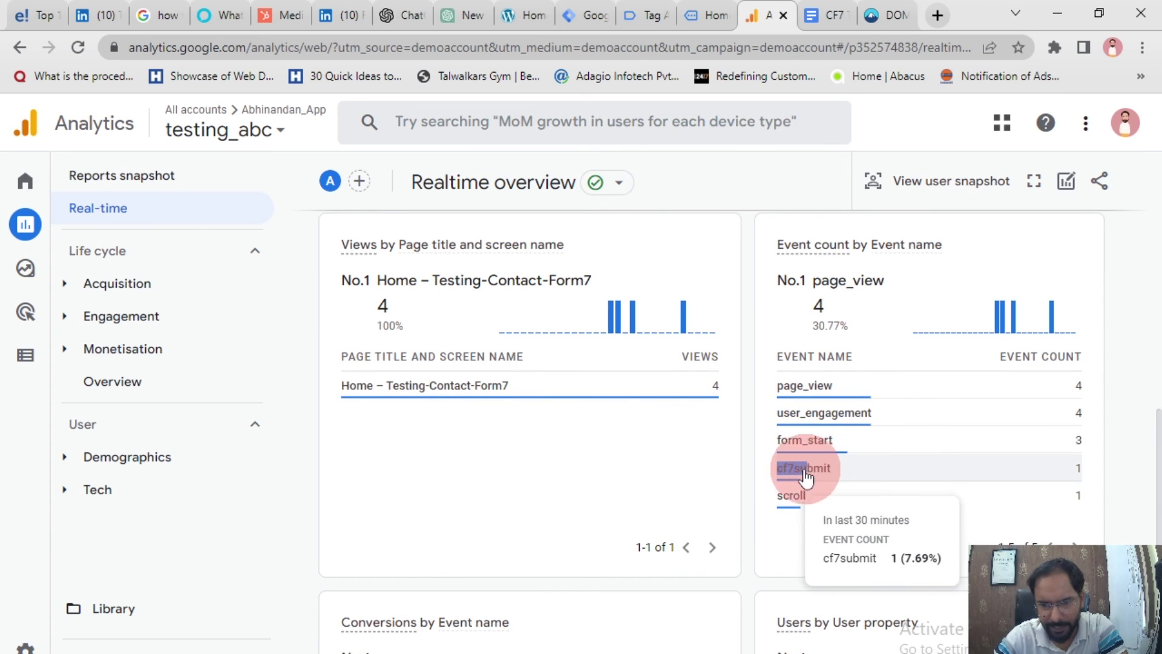
{"action": "double_click", "coordinate": [832, 478]}
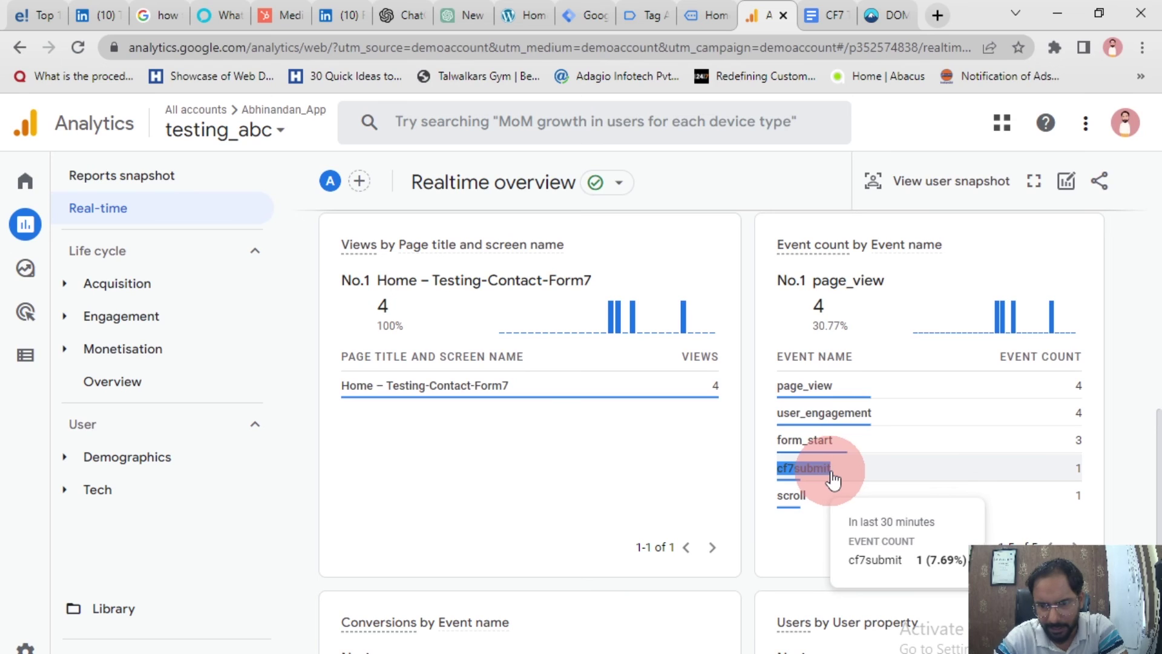
{"action": "left_click", "coordinate": [832, 478]}
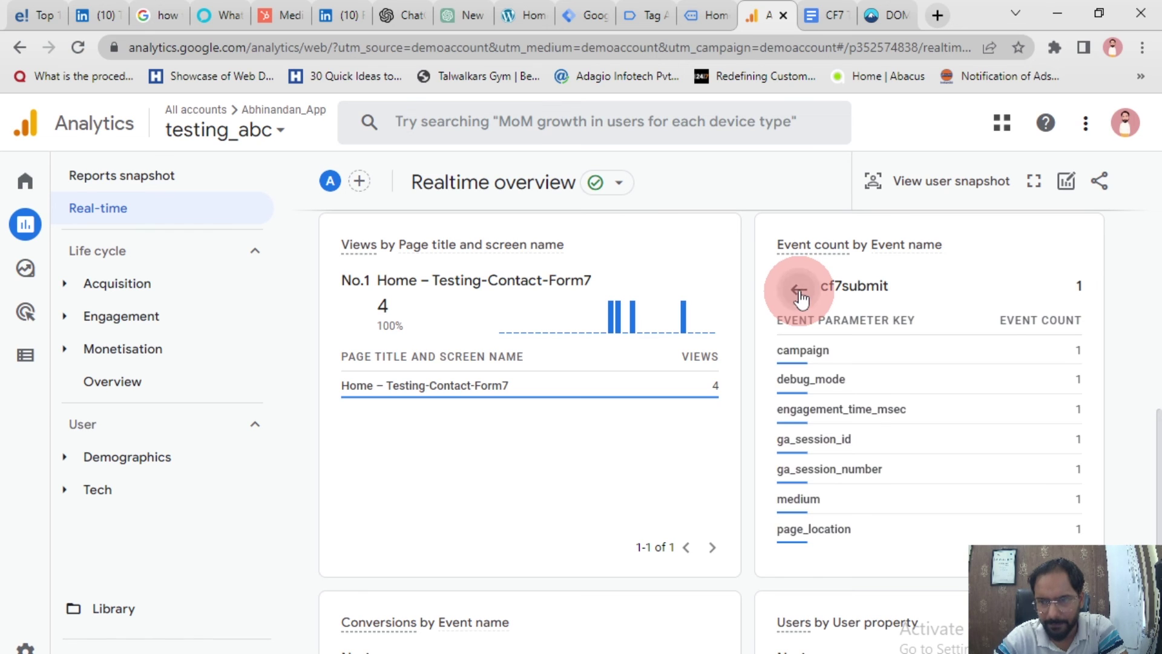
{"action": "left_click", "coordinate": [799, 293]}
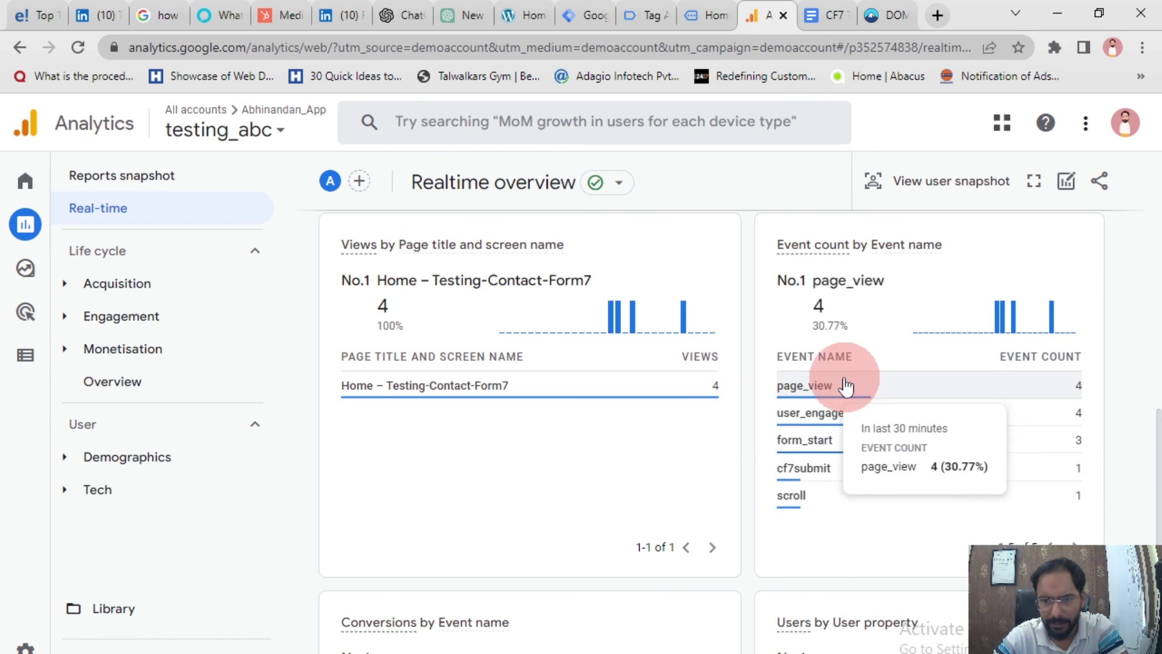
Return to the contact form tab and reload the page.
{"action": "left_click", "coordinate": [703, 1]}
{"action": "left_click", "coordinate": [209, 154]}
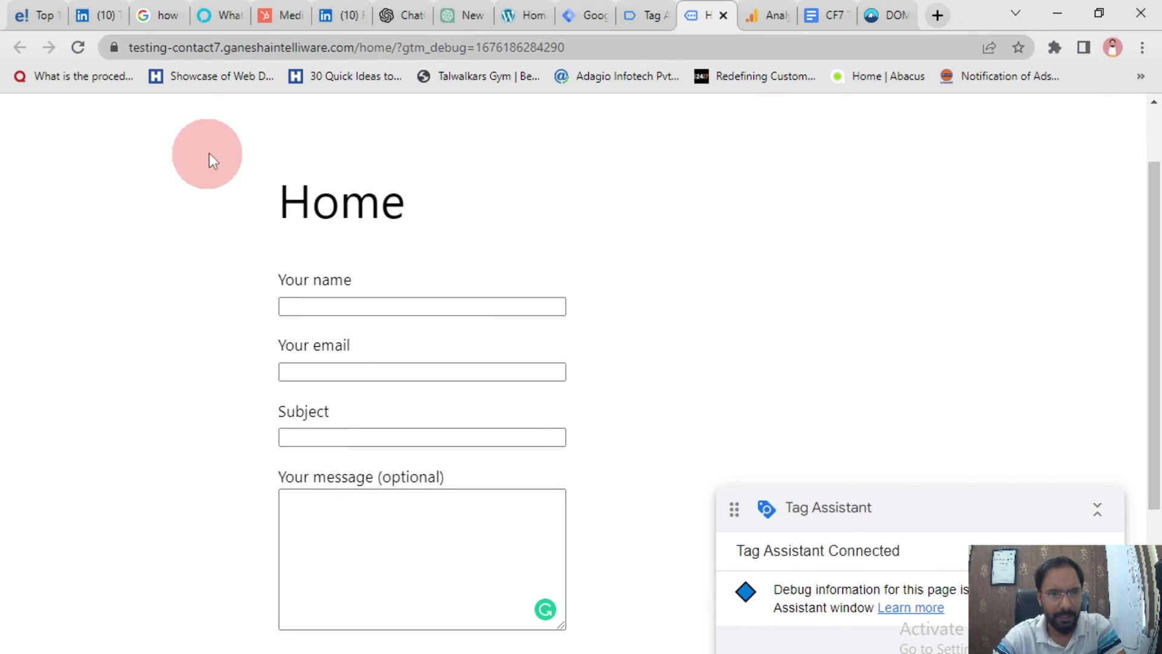
{"action": "scroll", "coordinate": [110, 270], "scroll_direction": "down", "scroll_amount": 5}
{"action": "scroll", "coordinate": [111, 270], "scroll_direction": "up", "scroll_amount": 3}
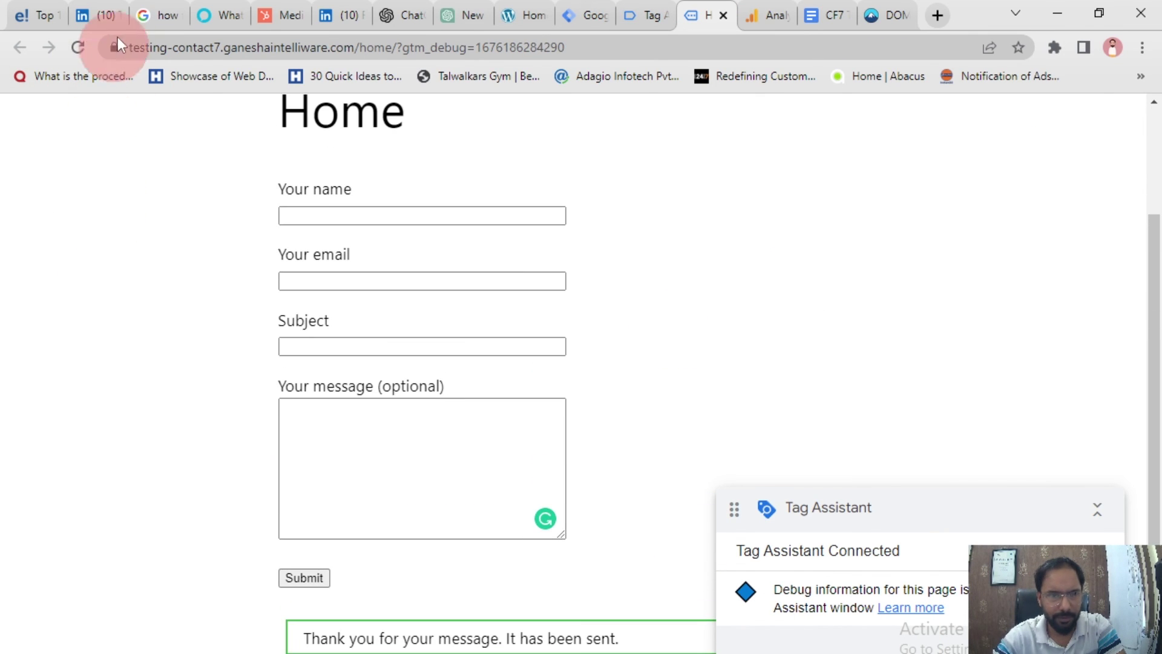
{"action": "left_click", "coordinate": [77, 48]}
{"action": "left_click", "coordinate": [316, 250]}
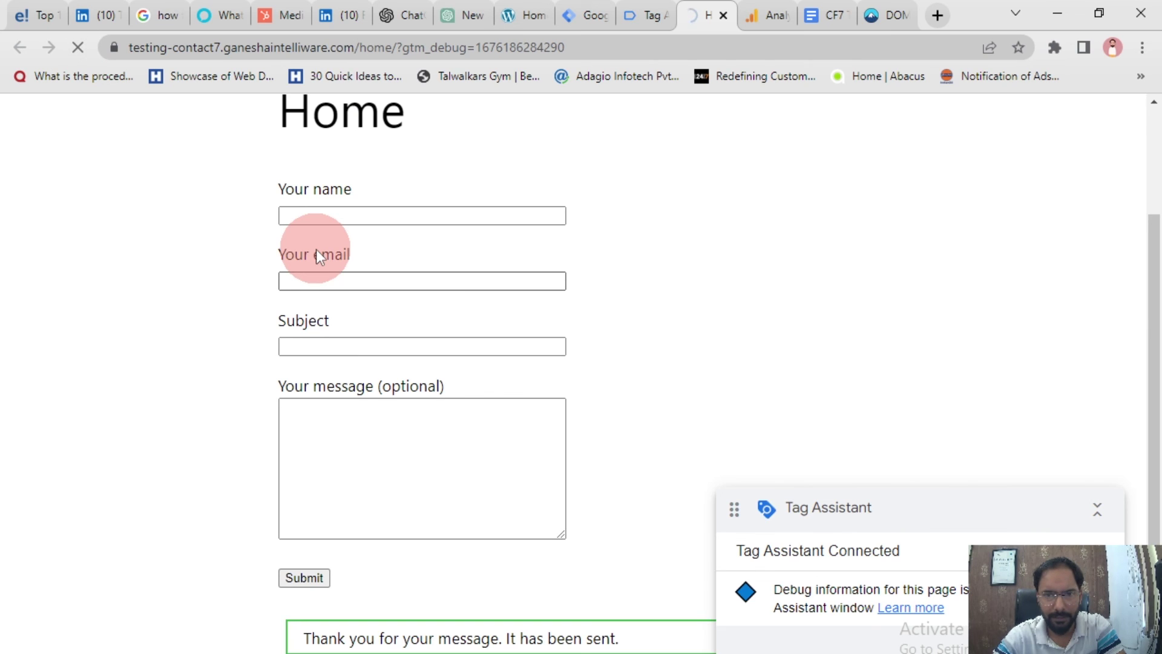
Submit the form again with name 'tyutyu', email 'tyuyt', subject 'gfjhg', message 'ghjhgj'.
{"action": "left_click", "coordinate": [381, 211]}
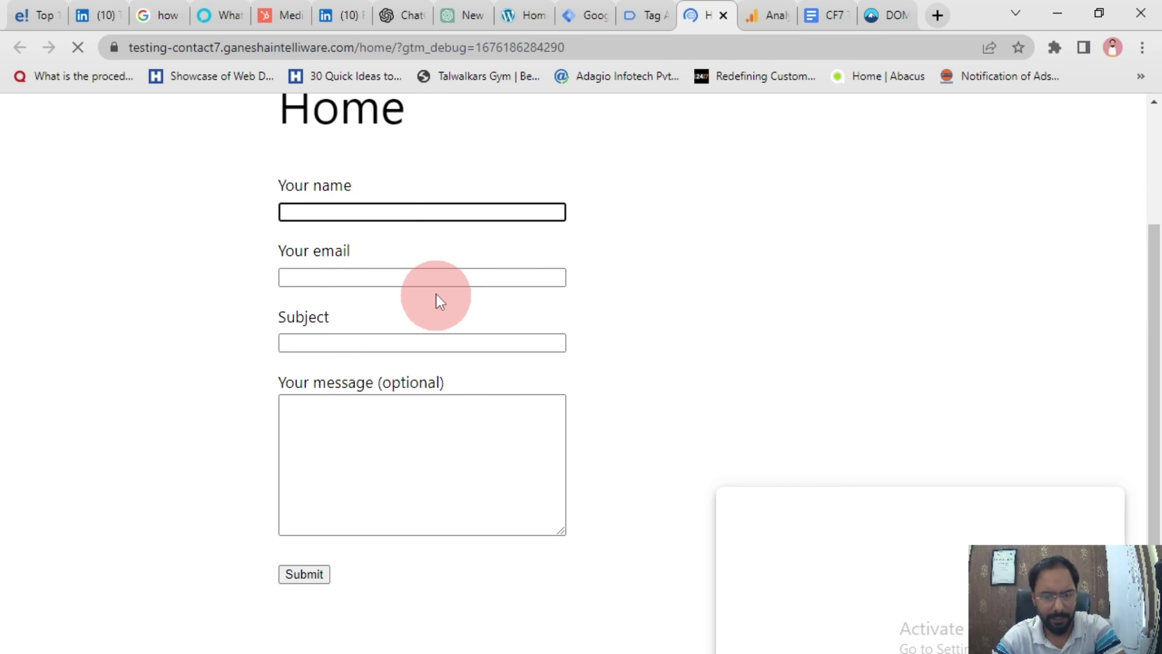
{"action": "type", "text": "tyutyu"}
{"action": "left_click", "coordinate": [416, 280]}
{"action": "type", "text": "tyuyt@gail.com"}
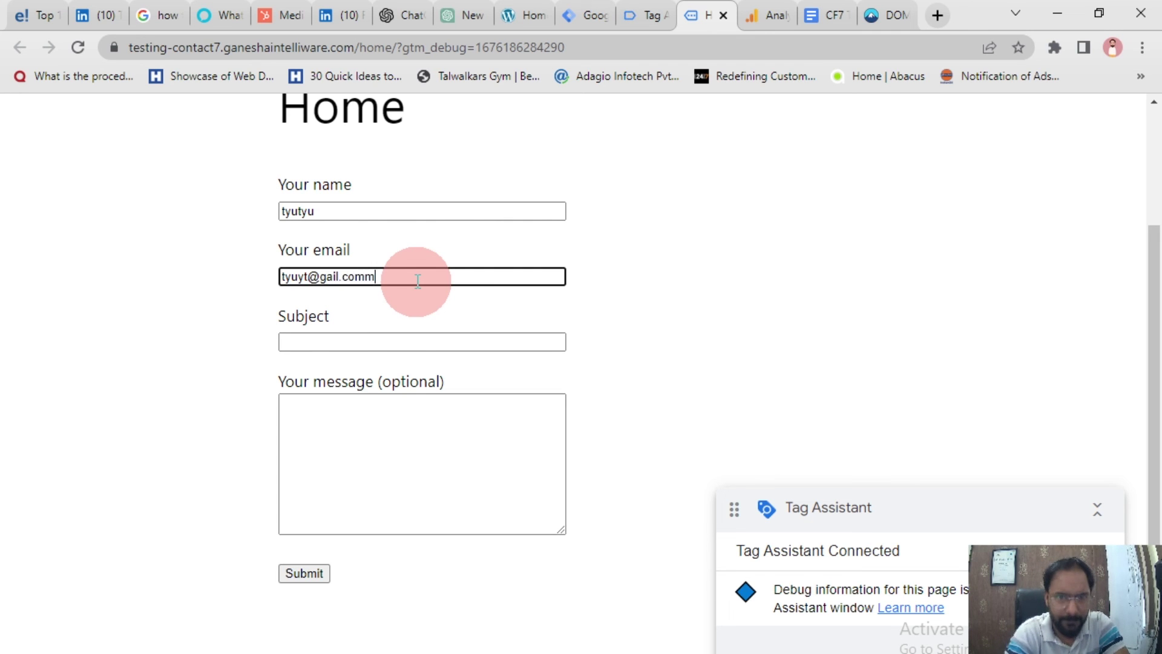
{"action": "left_click", "coordinate": [417, 329]}
{"action": "type", "text": "gfjhg"}
{"action": "left_click", "coordinate": [406, 431]}
{"action": "type", "text": "ghjhgj"}
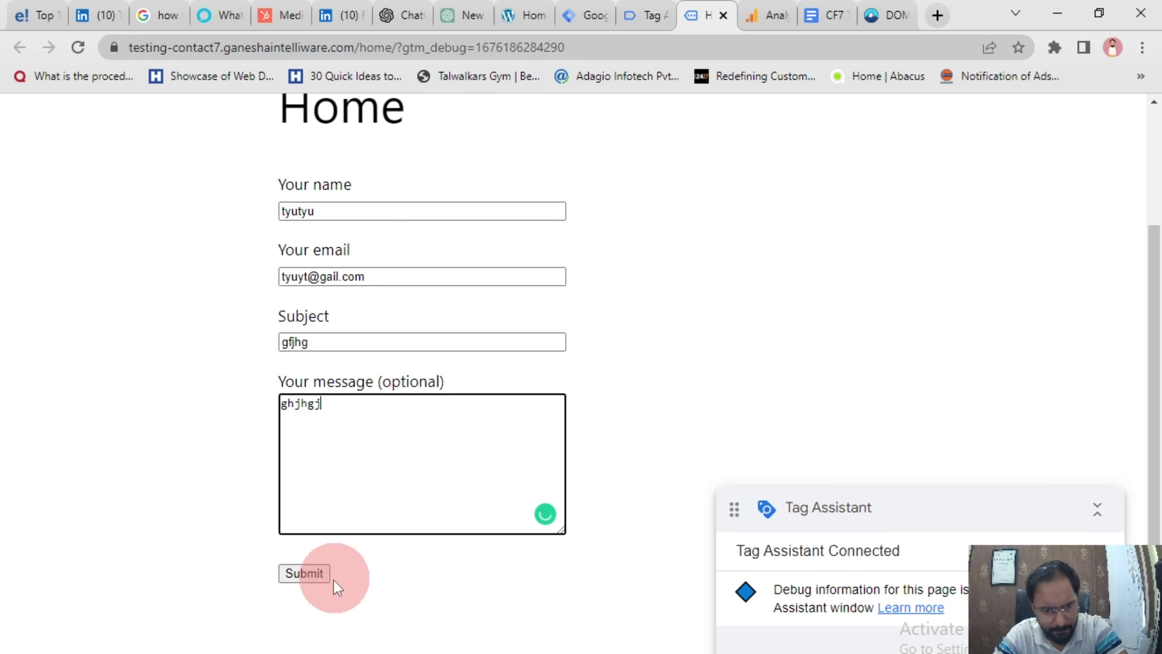
{"action": "left_click", "coordinate": [312, 574]}
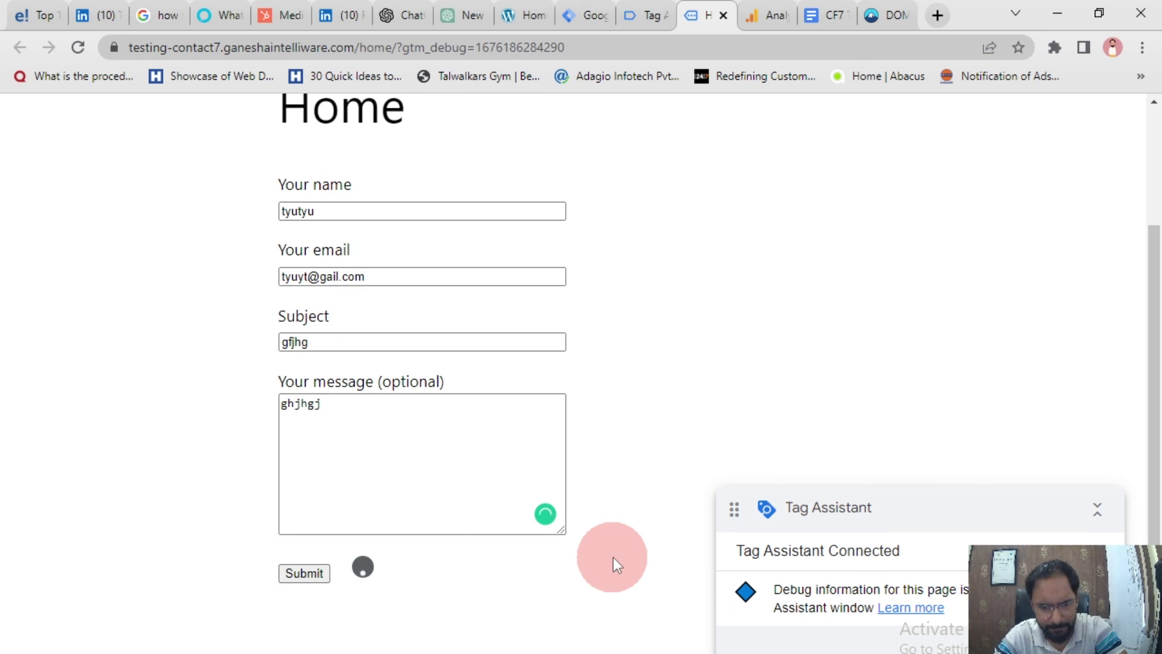
{"action": "left_click", "coordinate": [652, 7]}
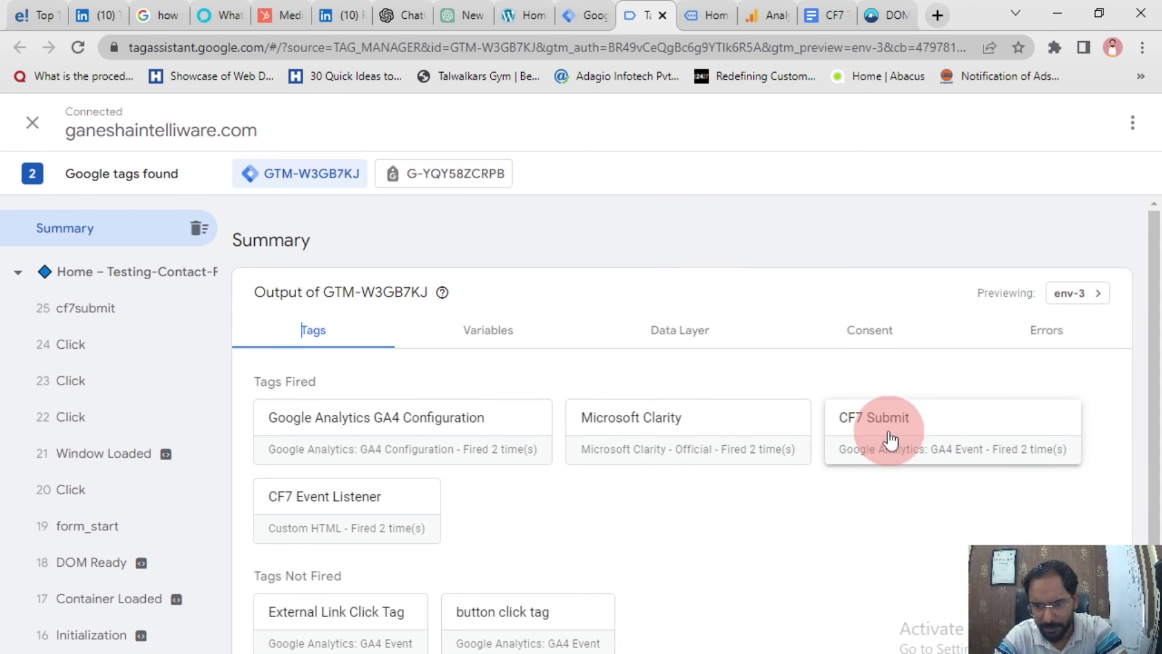
Confirm in the CF7 Submit tag details that it has fired 2 times.
{"action": "left_click_drag", "start_coordinate": [992, 449], "coordinate": [1080, 460]}
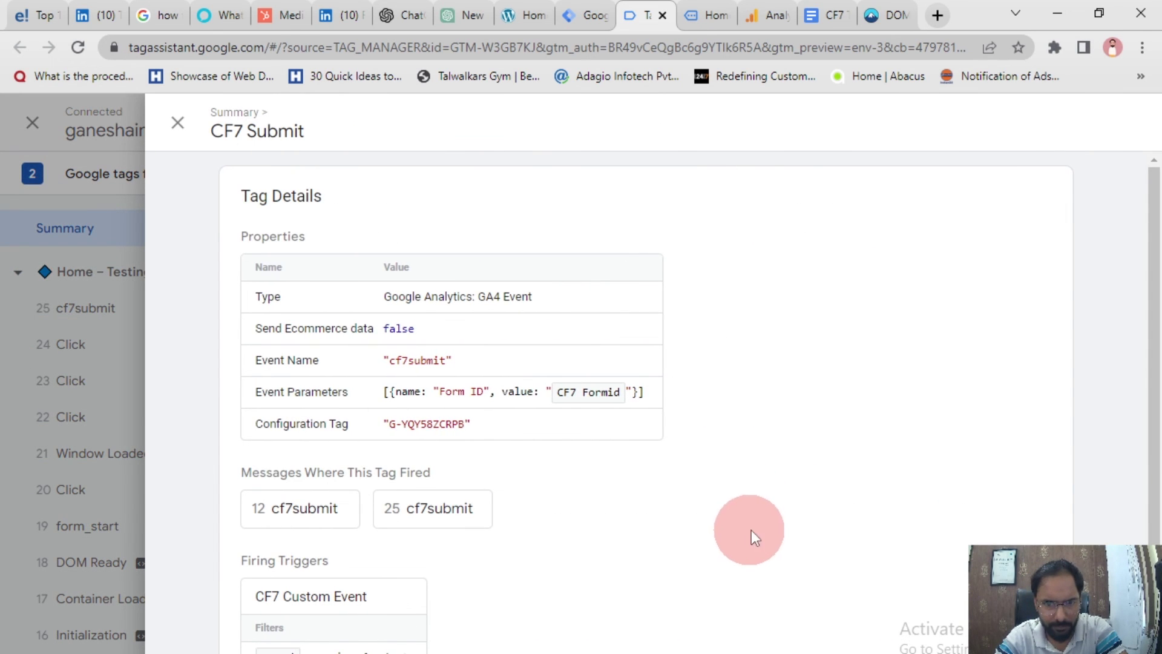
{"action": "left_click", "coordinate": [177, 122]}
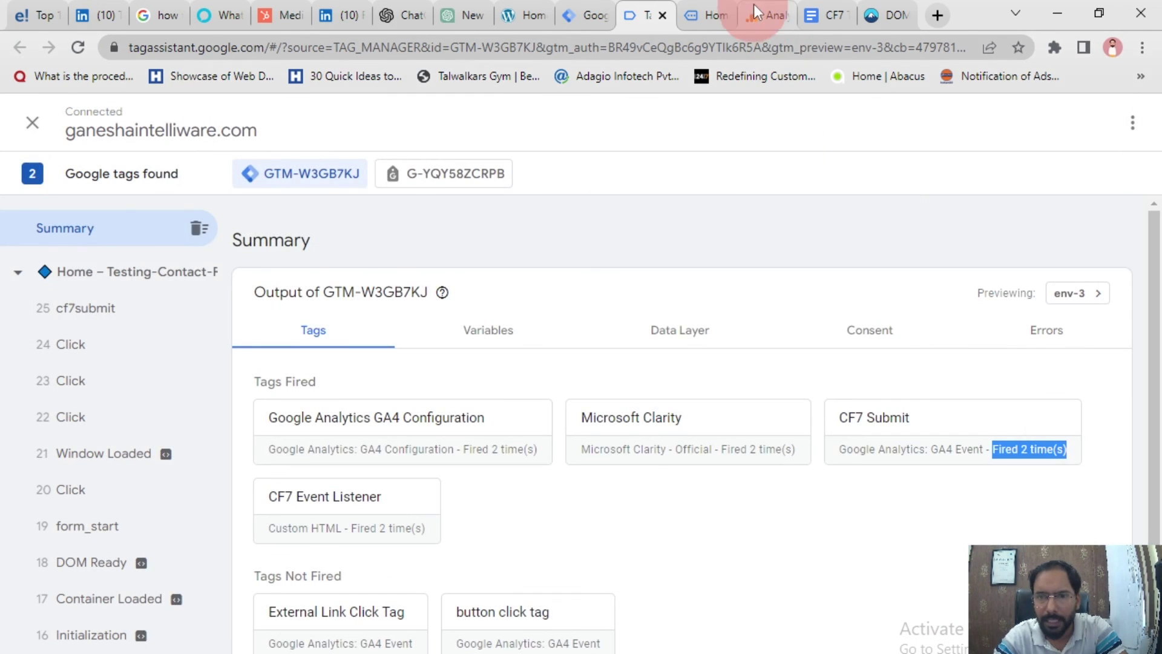
{"action": "left_click", "coordinate": [757, 5]}
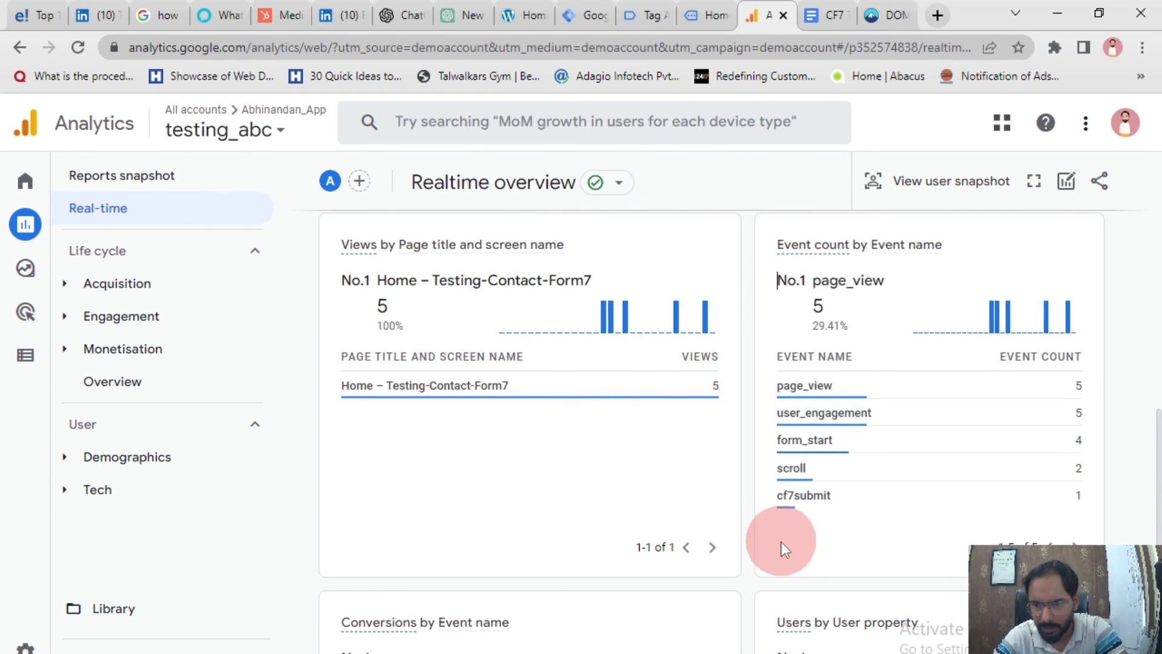
Refresh the Realtime overview and confirm cf7submit shows an event count of 2.
{"action": "left_click", "coordinate": [78, 48]}
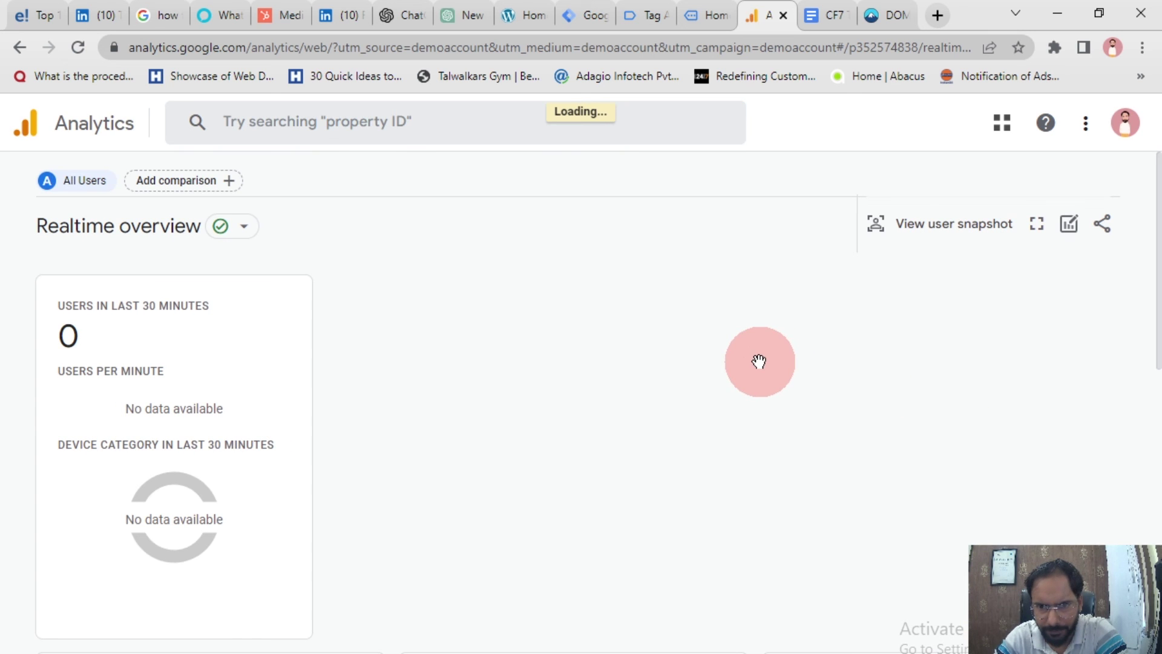
{"action": "scroll", "coordinate": [862, 360], "scroll_direction": "down", "scroll_amount": 2}
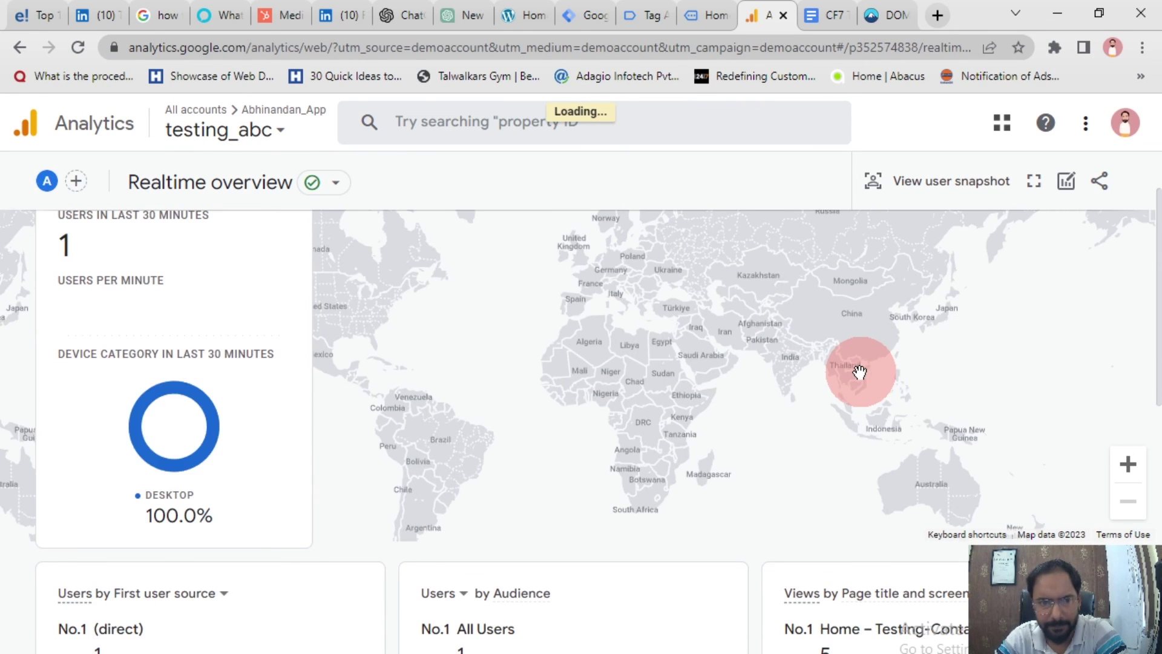
{"action": "scroll", "coordinate": [859, 375], "scroll_direction": "down", "scroll_amount": 10}
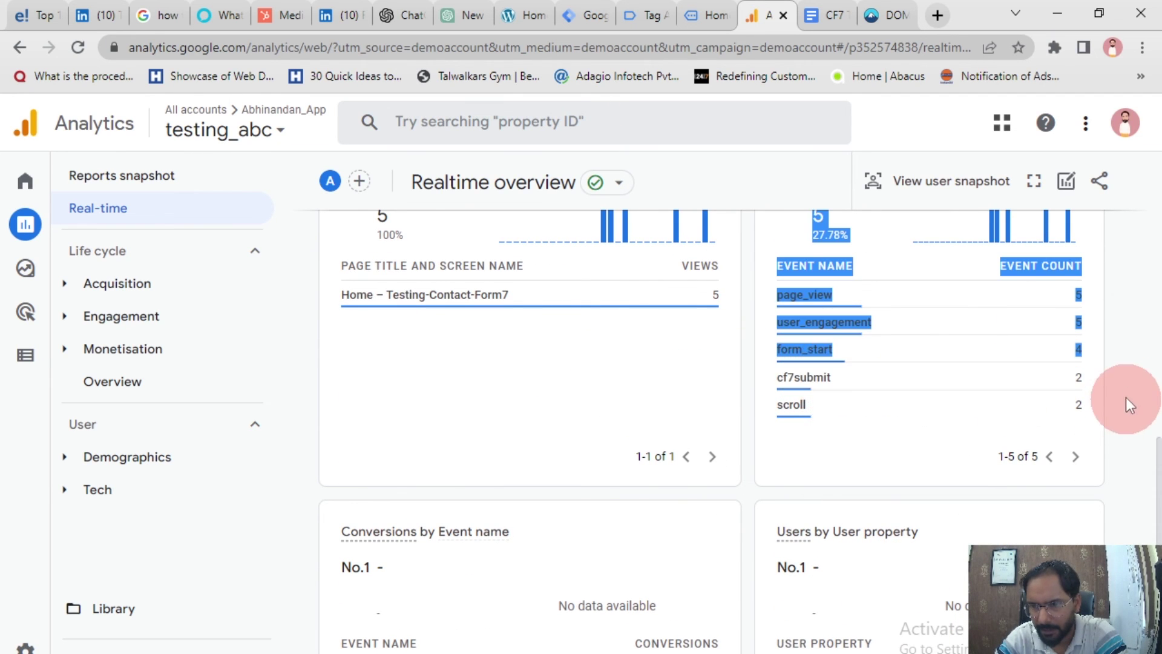
{"action": "triple_click", "coordinate": [1079, 384]}
{"action": "left_click", "coordinate": [620, 357]}
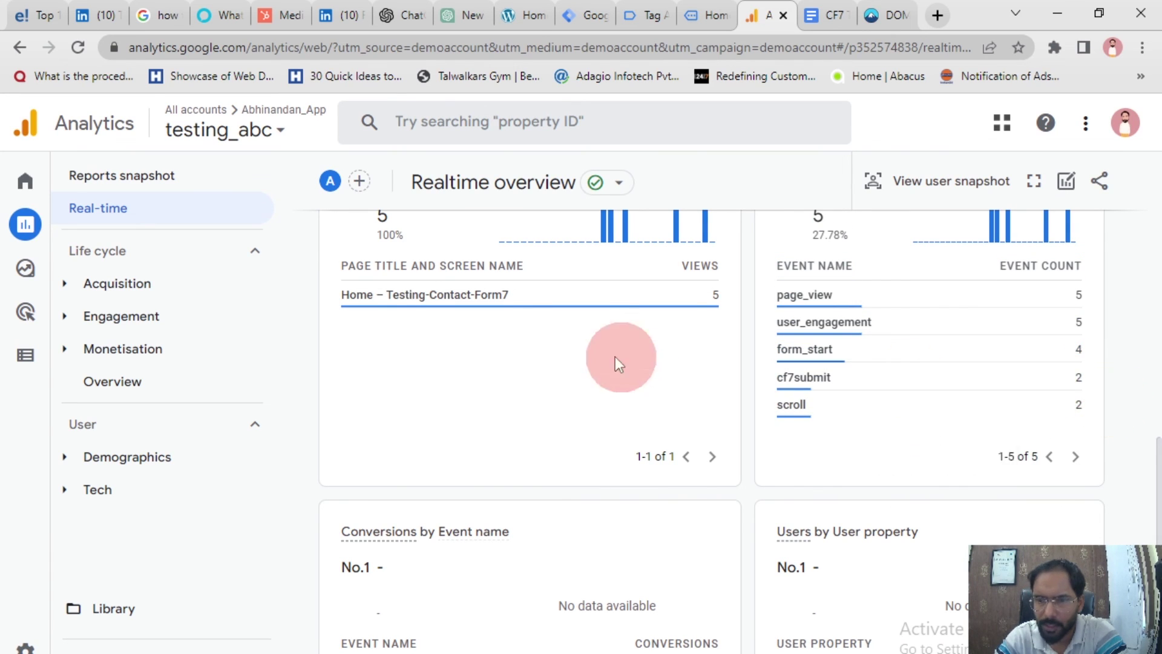
{"action": "left_click", "coordinate": [710, 2]}
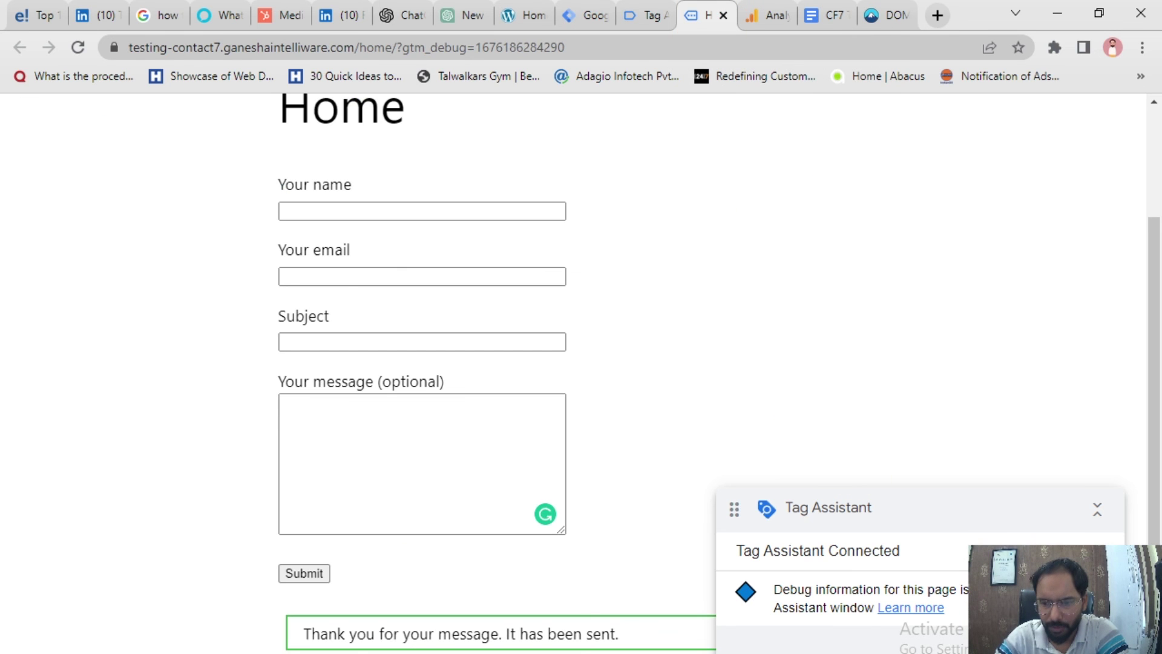
Close the contact form tab and switch to the OBS Studio recording window.
{"action": "key", "text": "ctrl+w"}
{"action": "key", "text": "alt+Tab"}
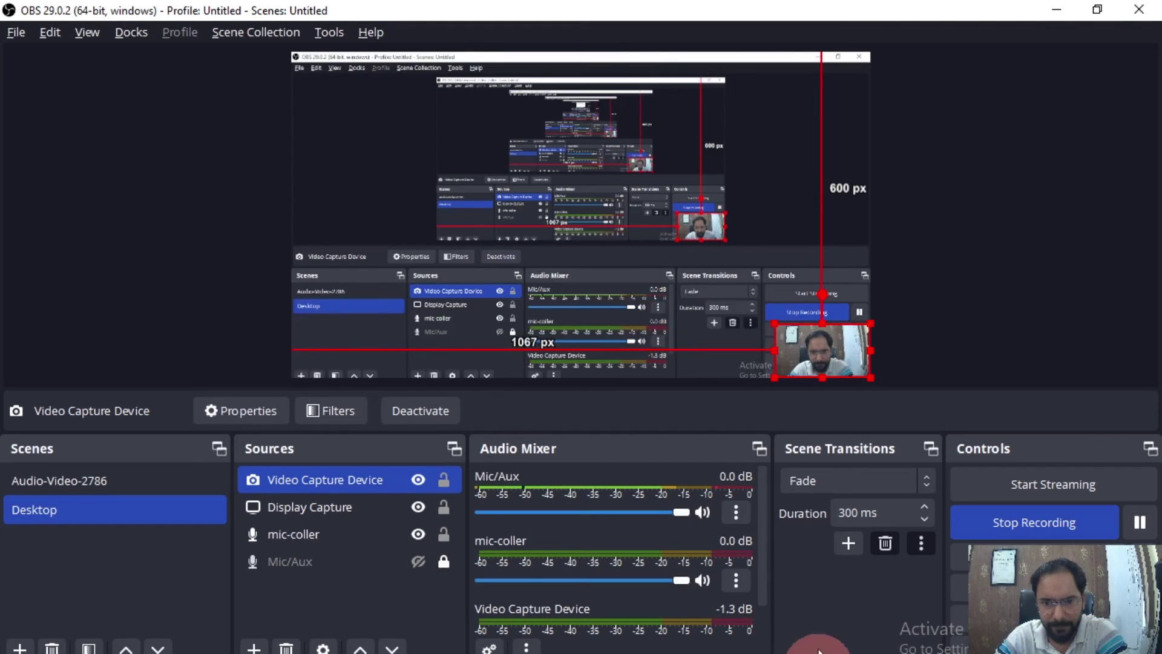